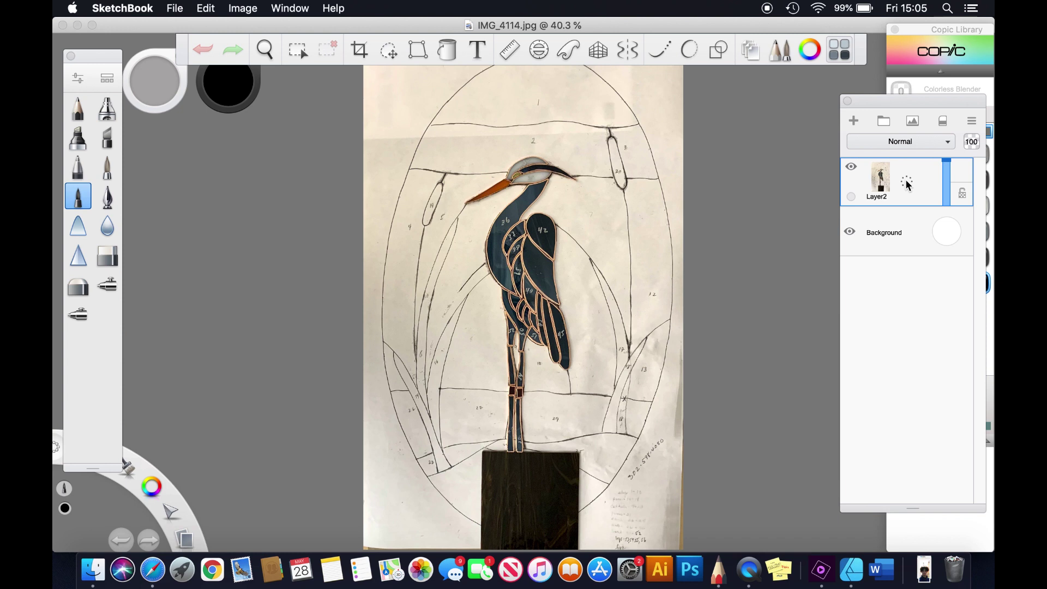
Add a new layer above the heron photo, and lock the transparency of the photo layer.
{"action": "left_click_drag", "start_coordinate": [907, 185], "coordinate": [904, 143]}
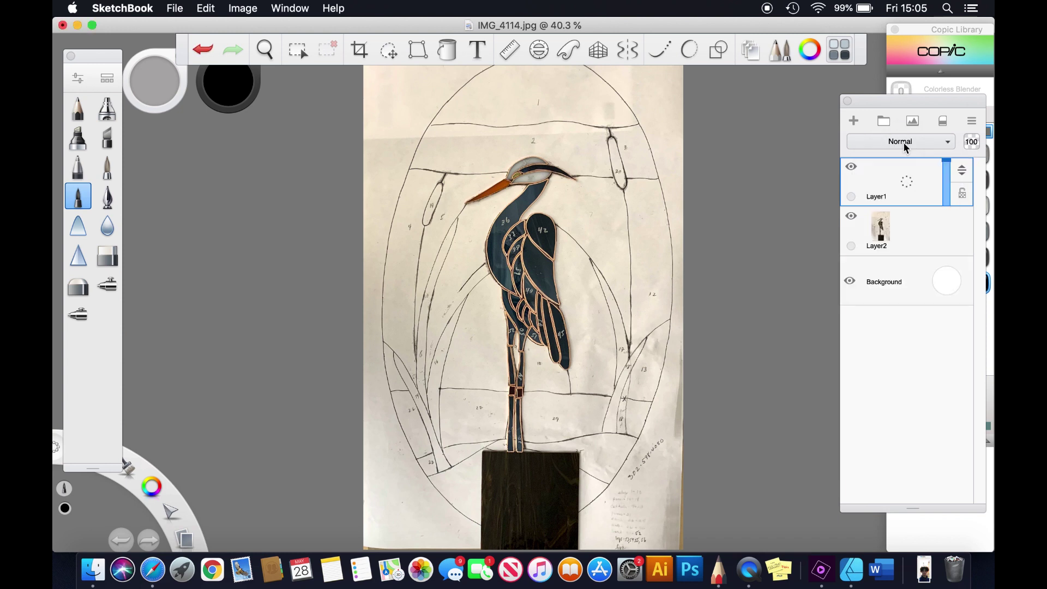
{"action": "left_click", "coordinate": [922, 231]}
{"action": "left_click", "coordinate": [963, 244]}
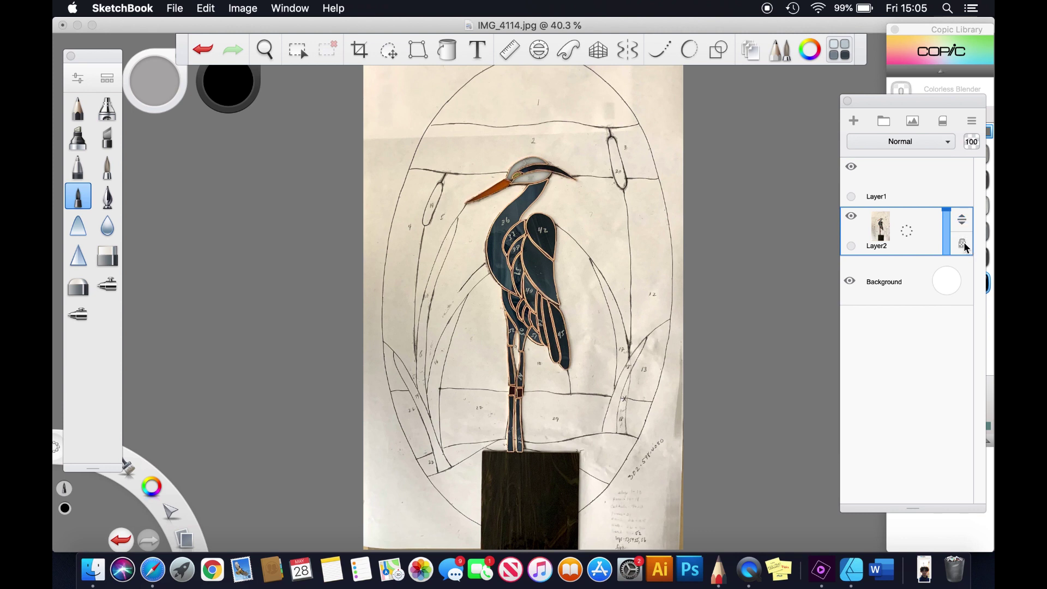
Bring up the Copic colour library, try a black stroke outside the oval's upper edge and undo it.
{"action": "left_click", "coordinate": [774, 224]}
{"action": "left_click", "coordinate": [924, 33]}
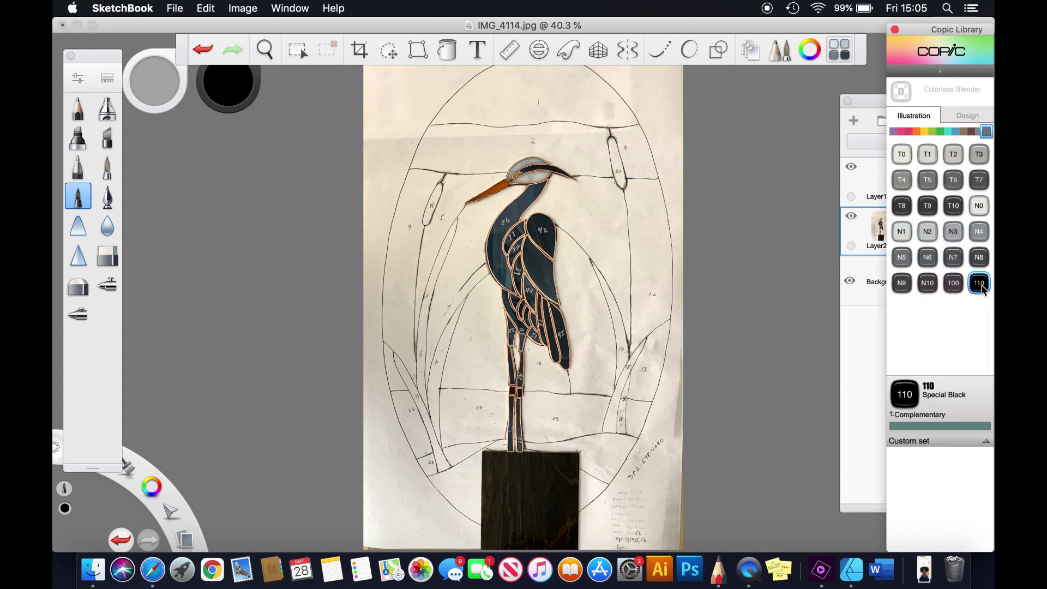
{"action": "left_click_drag", "start_coordinate": [392, 161], "coordinate": [418, 106]}
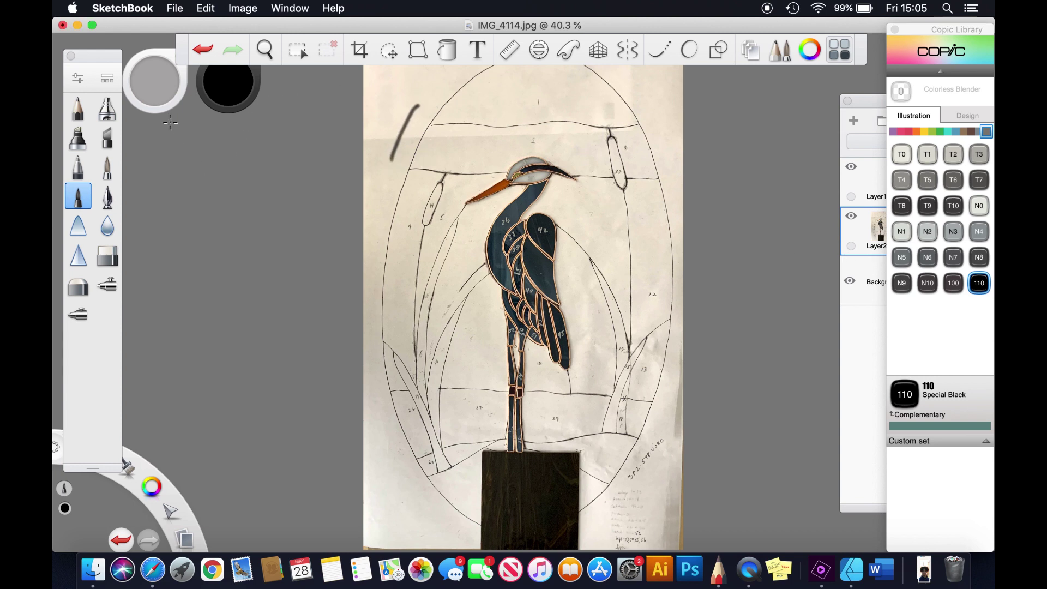
{"action": "left_click", "coordinate": [201, 52]}
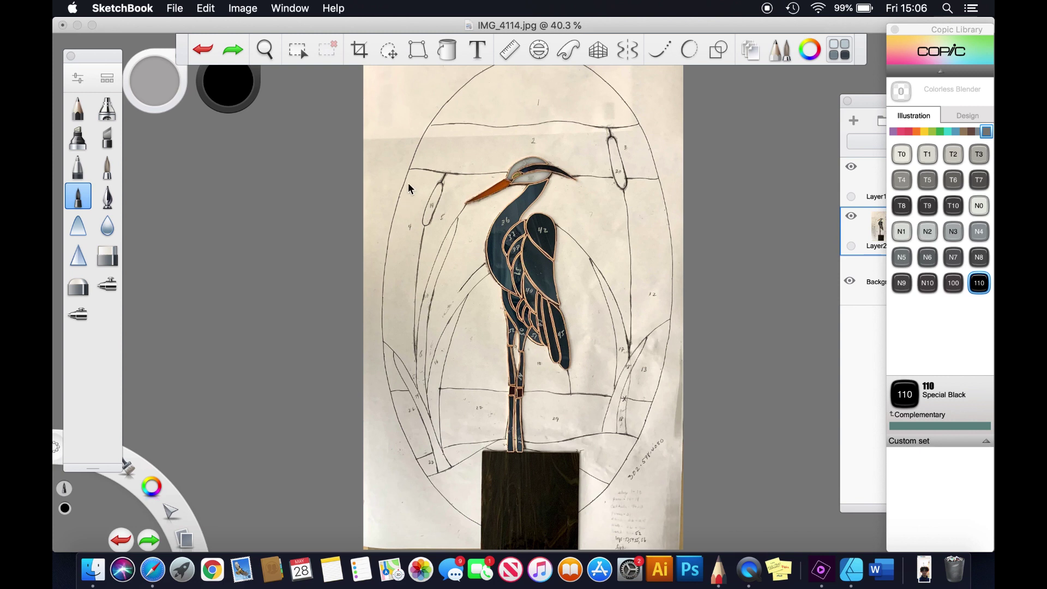
Adjust the inking brush size and try a test stroke outside the oval's upper edge.
{"action": "key", "text": "bracketright"}
{"action": "key", "text": "bracketleft"}
{"action": "key", "text": "bracketleft"}
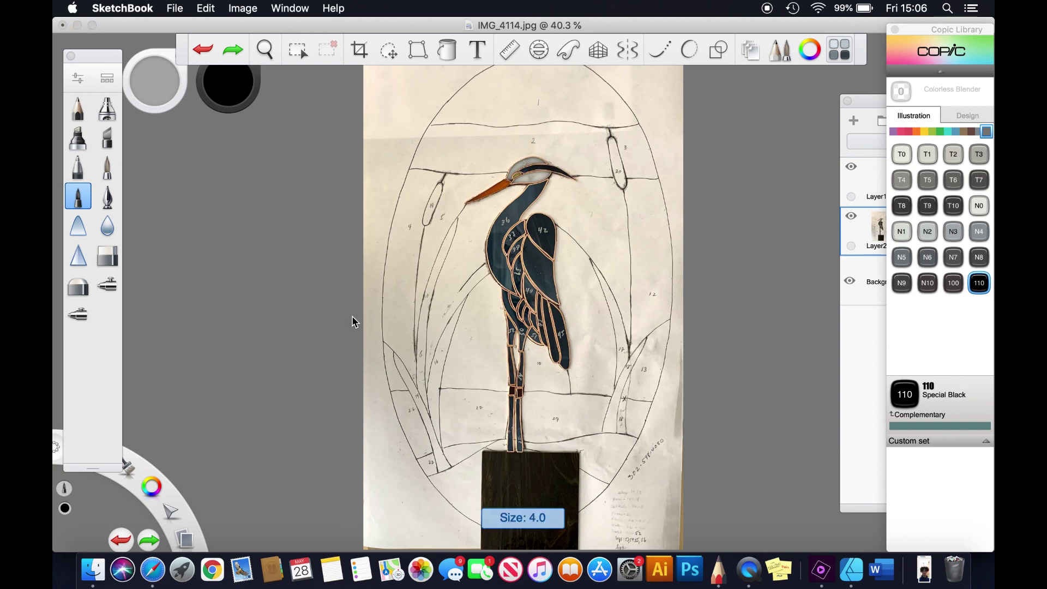
{"action": "key", "text": "bracketright"}
{"action": "key", "text": "bracketright"}
{"action": "key", "text": "bracketright"}
{"action": "key", "text": "bracketright"}
{"action": "key", "text": "bracketright"}
{"action": "key", "text": "bracketright"}
{"action": "key", "text": "bracketright"}
{"action": "key", "text": "bracketright"}
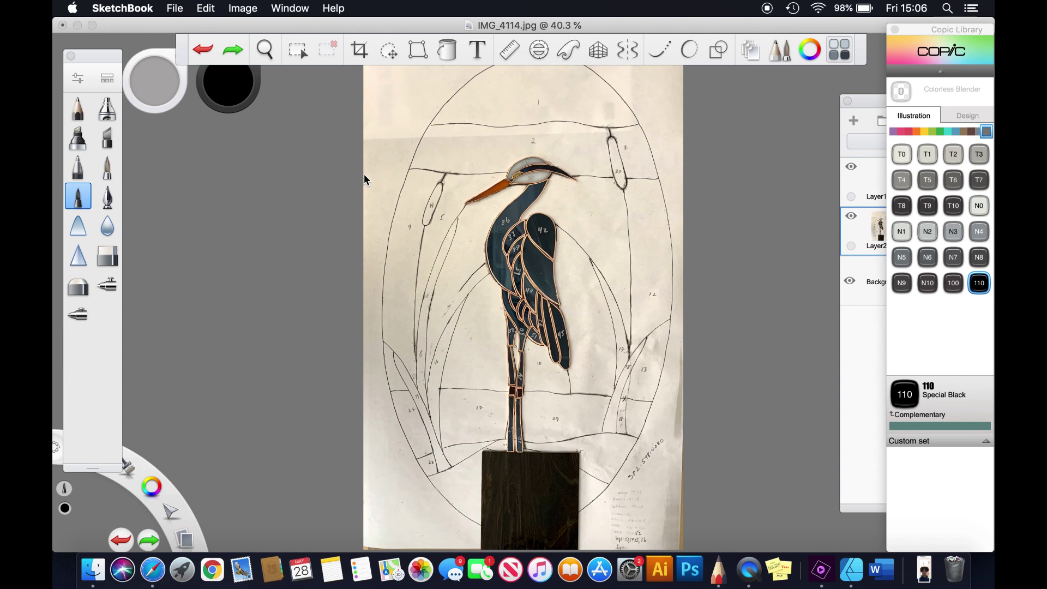
{"action": "left_click_drag", "start_coordinate": [371, 176], "coordinate": [418, 117]}
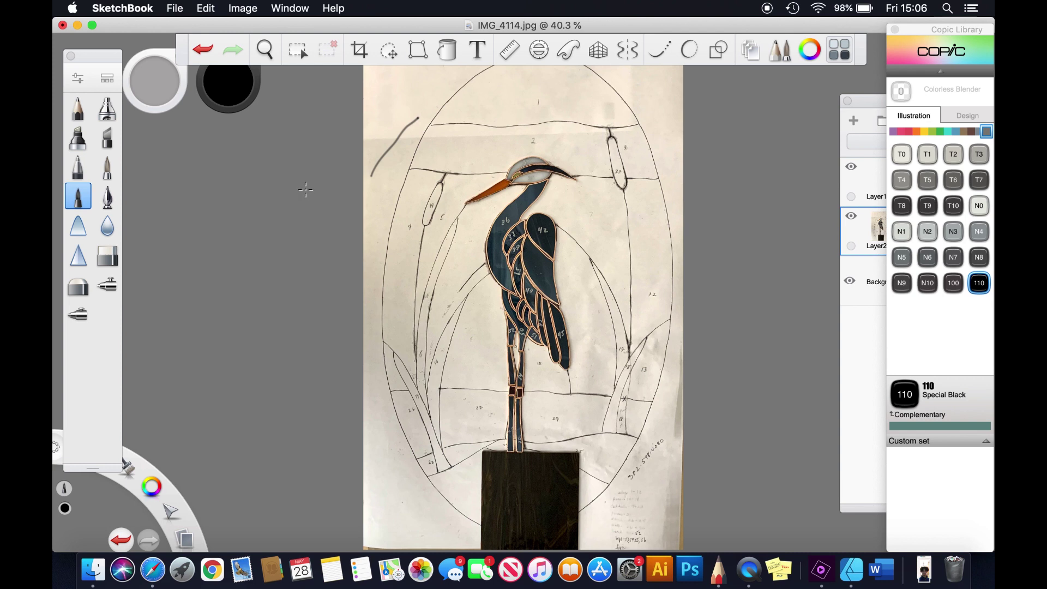
Switch to the paintbrush, try a thick stroke beside the previous one, and undo both test strokes.
{"action": "left_click", "coordinate": [107, 166]}
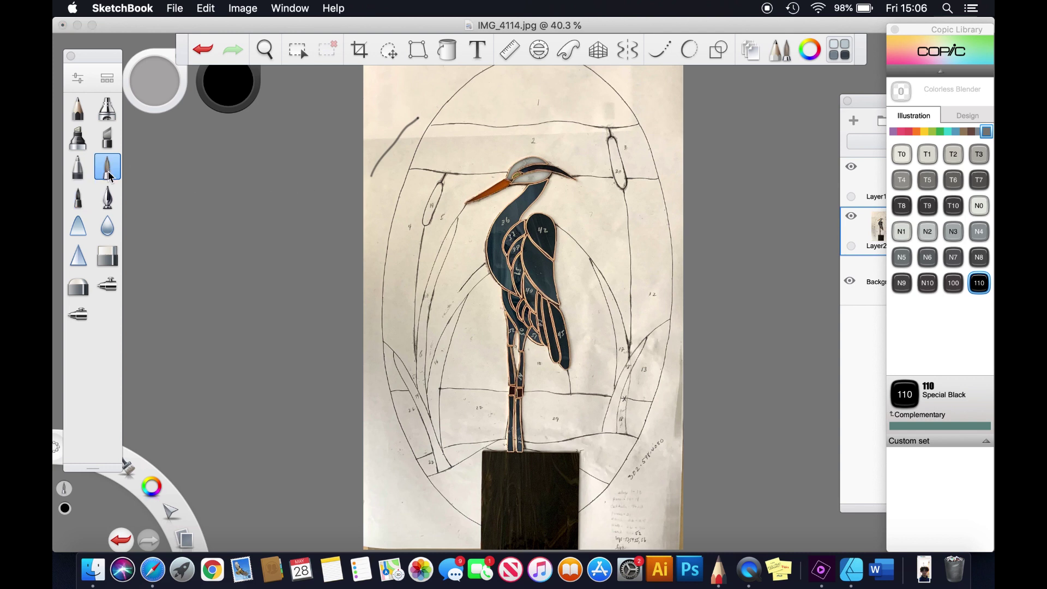
{"action": "left_click_drag", "start_coordinate": [367, 150], "coordinate": [427, 98]}
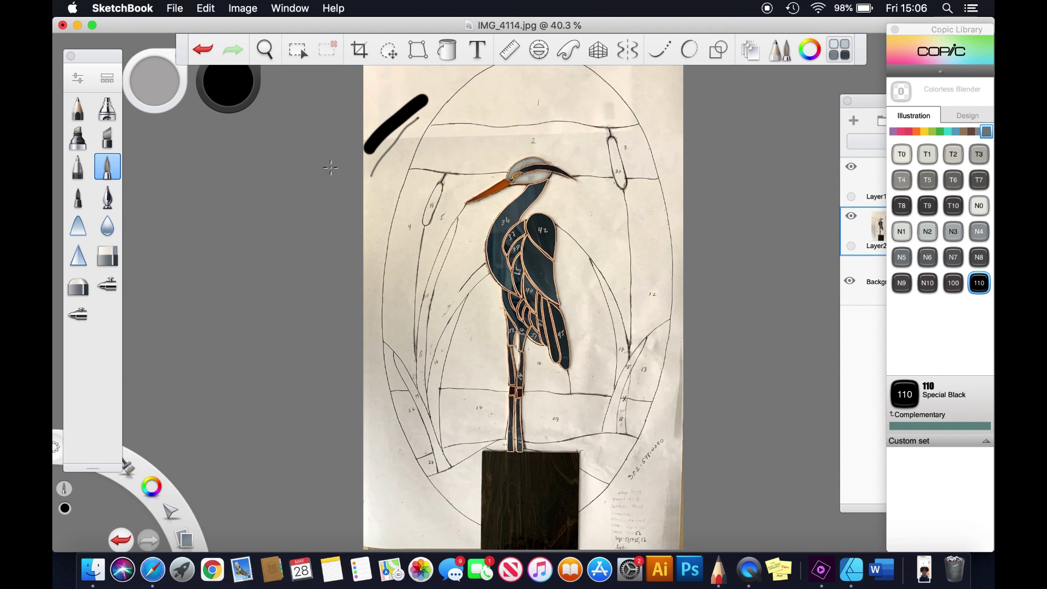
{"action": "left_click", "coordinate": [204, 50]}
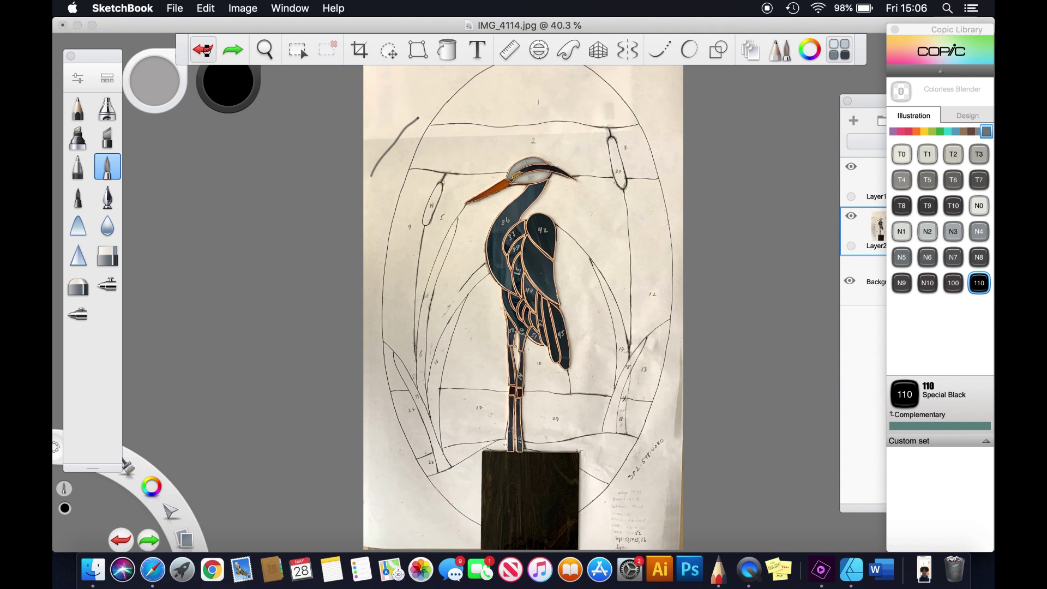
{"action": "left_click", "coordinate": [205, 49]}
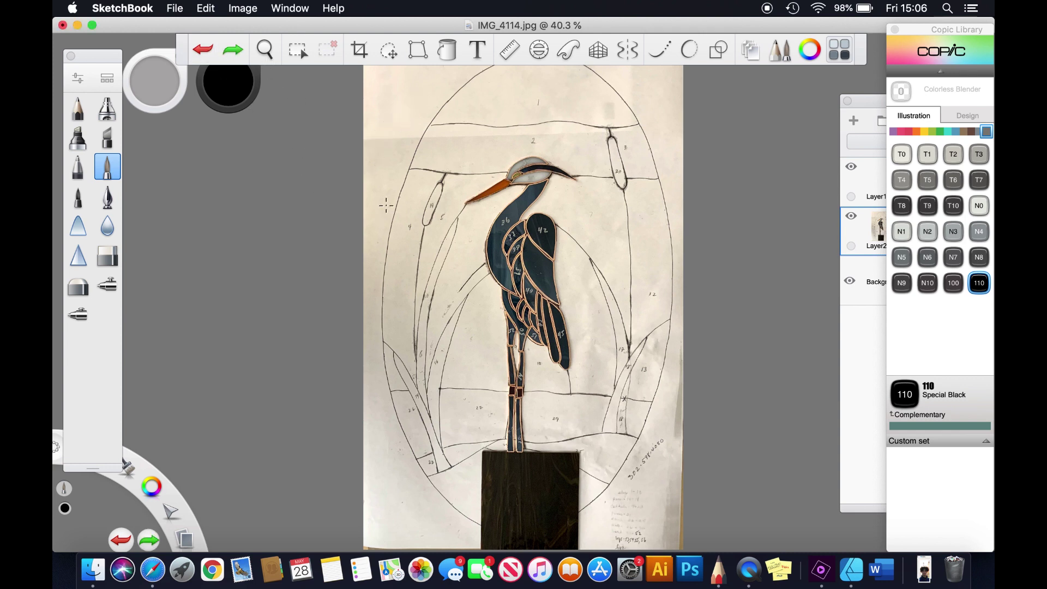
Reduce the paintbrush size to 7.0 and draw a test stroke near the oval's upper edge.
{"action": "key", "text": "bracketleft"}
{"action": "key", "text": "bracketleft"}
{"action": "key", "text": "bracketleft"}
{"action": "key", "text": "bracketleft"}
{"action": "key", "text": "bracketleft"}
{"action": "key", "text": "bracketleft"}
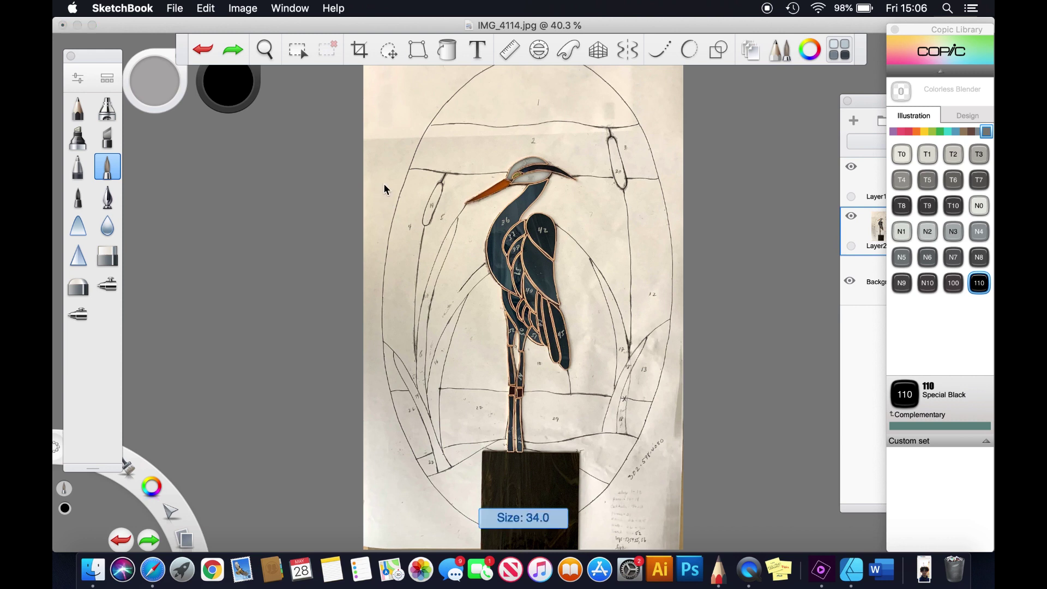
{"action": "key", "text": "bracketright"}
{"action": "key", "text": "bracketright"}
{"action": "key", "text": "bracketright"}
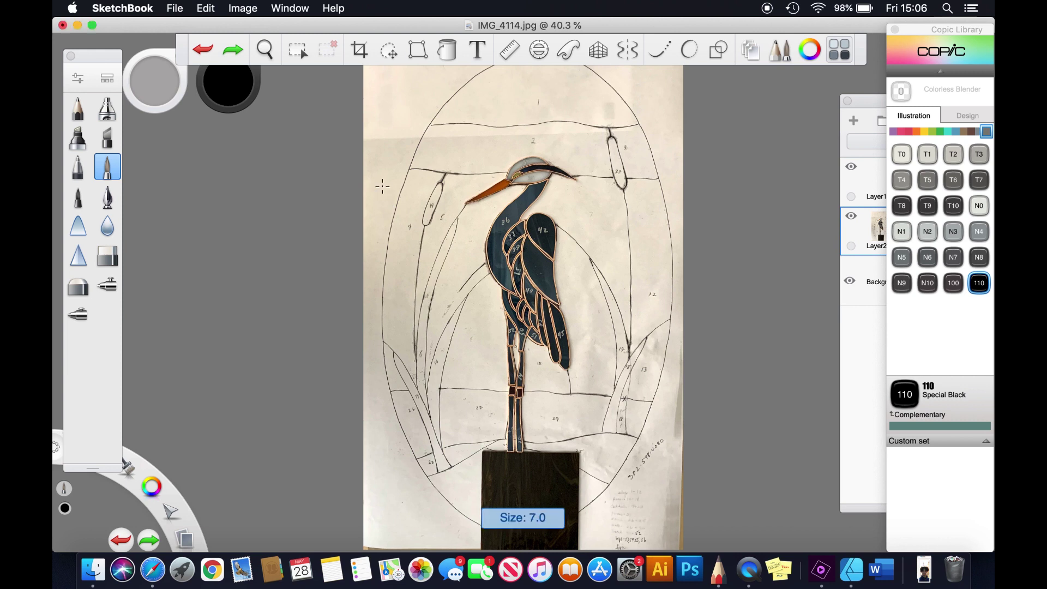
{"action": "left_click_drag", "start_coordinate": [381, 192], "coordinate": [408, 133]}
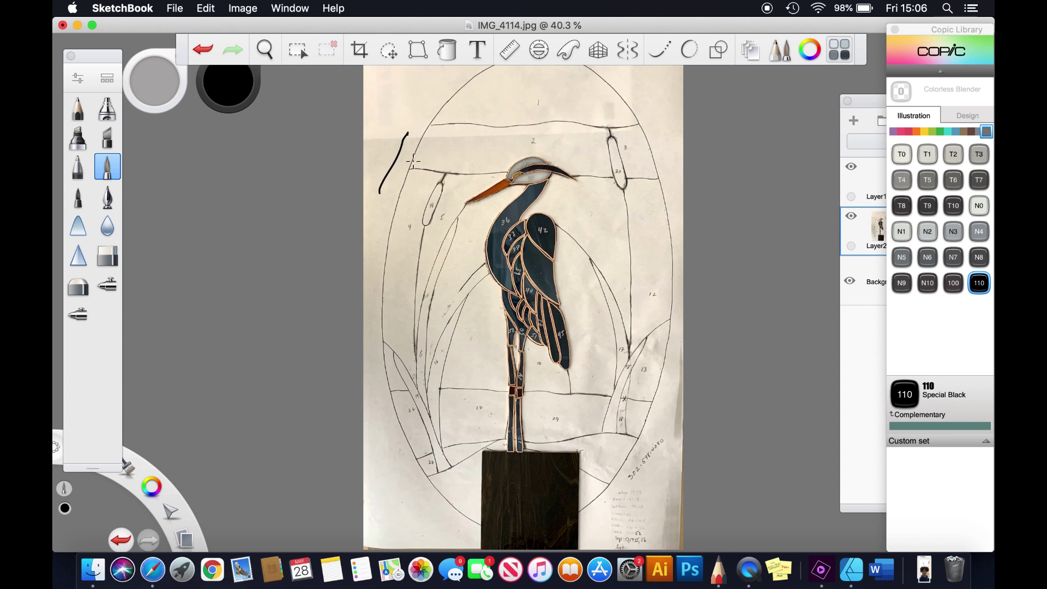
Set the paintbrush size to 10.0, draw a second test stroke, and undo both strokes.
{"action": "key", "text": "bracketright"}
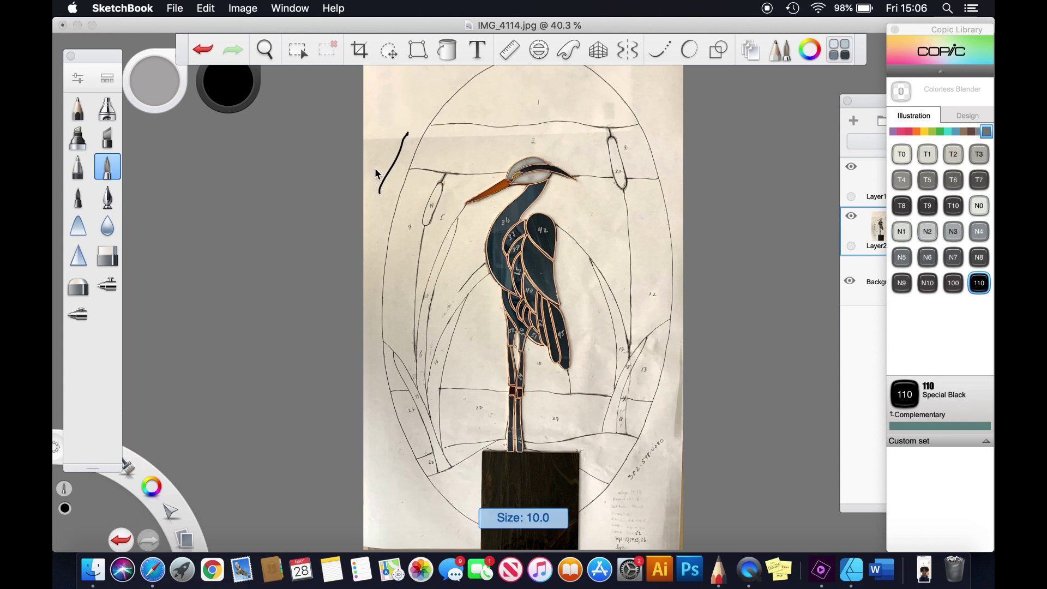
{"action": "left_click_drag", "start_coordinate": [376, 170], "coordinate": [398, 124]}
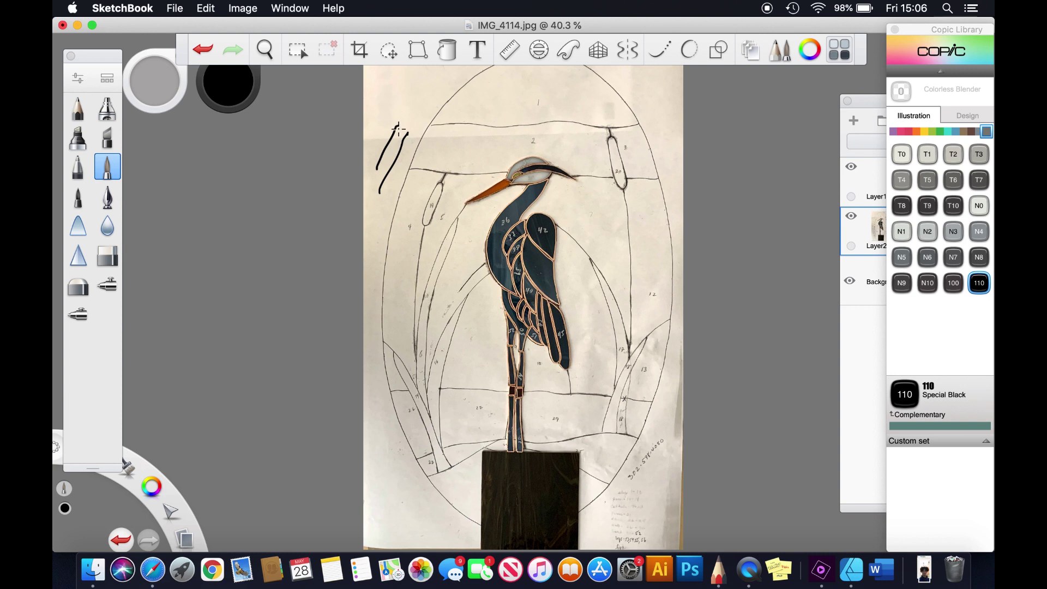
{"action": "left_click", "coordinate": [207, 51]}
{"action": "left_click", "coordinate": [207, 52]}
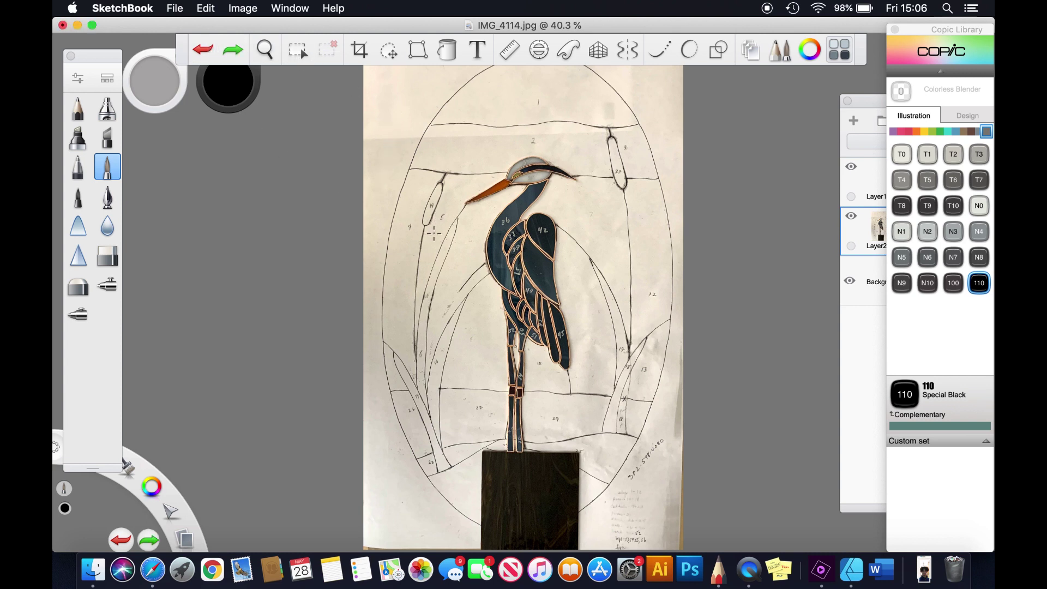
Lower the photo layer's opacity to 36, and undo a trial trace of the pattern's uppermost horizontal line.
{"action": "left_click", "coordinate": [862, 288]}
{"action": "left_click_drag", "start_coordinate": [947, 210], "coordinate": [949, 243]}
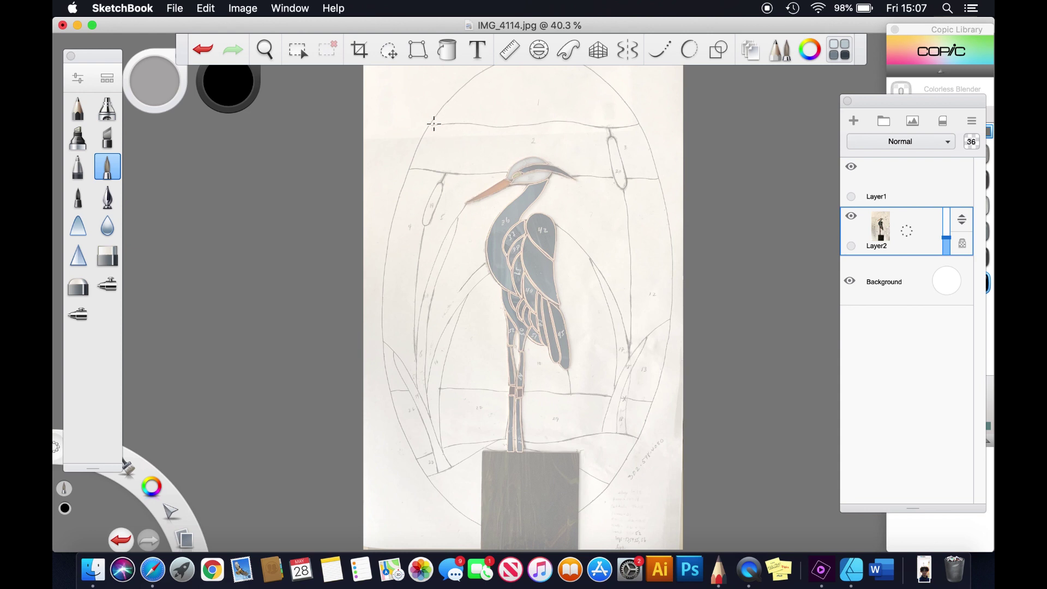
{"action": "mouse_move", "coordinate": [431, 126]}
{"action": "left_mouse_down"}
{"action": "mouse_move", "coordinate": [493, 116]}
{"action": "mouse_move", "coordinate": [592, 133]}
{"action": "mouse_move", "coordinate": [639, 119]}
{"action": "left_mouse_up"}
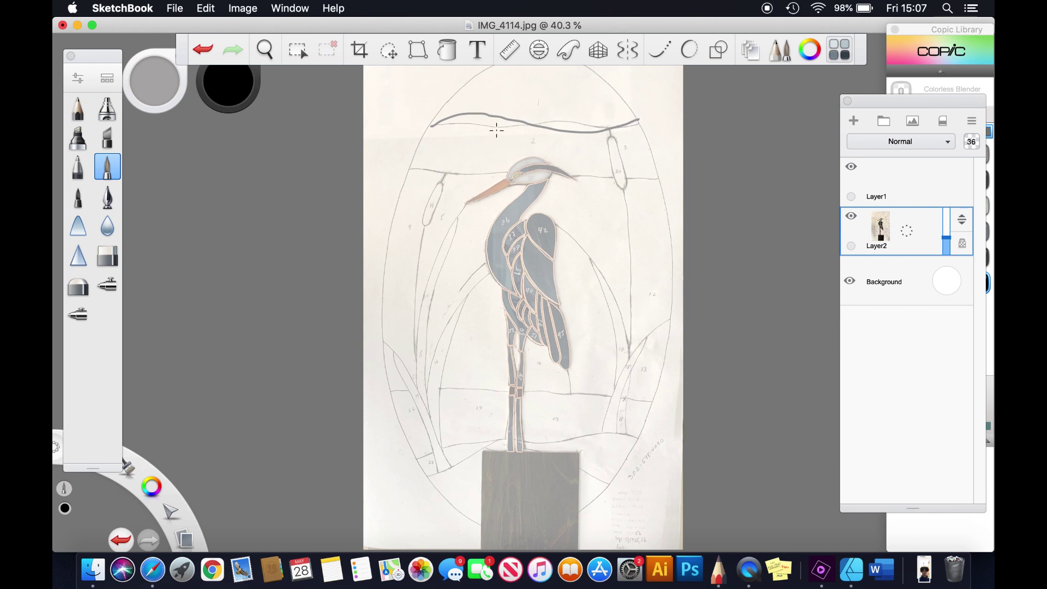
{"action": "left_click", "coordinate": [203, 49]}
Make the empty Layer1 active and turn on Steady Stroke with a value of 69.
{"action": "left_click", "coordinate": [932, 190]}
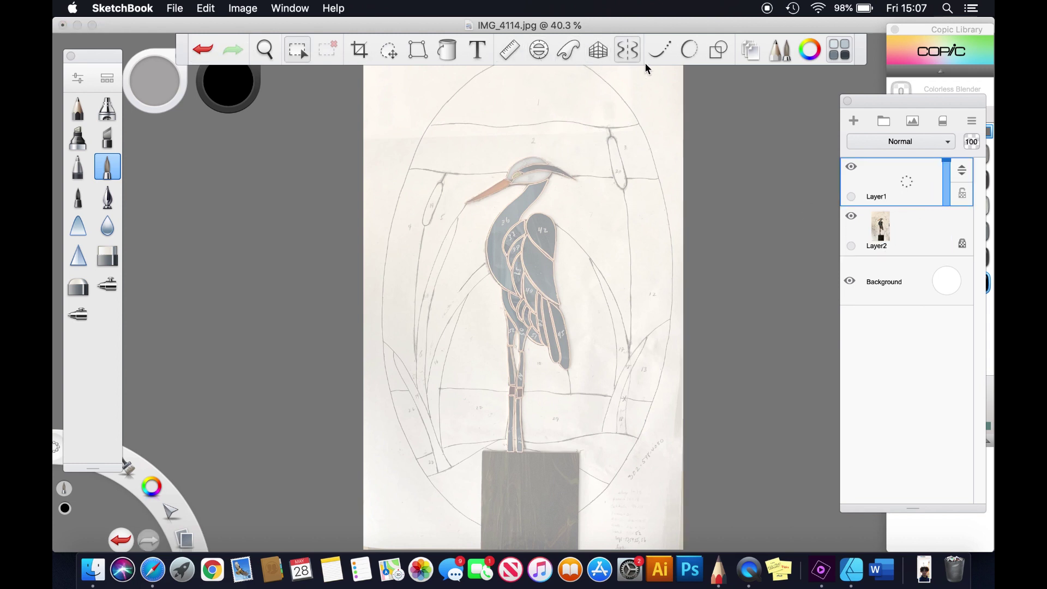
{"action": "left_click", "coordinate": [660, 55]}
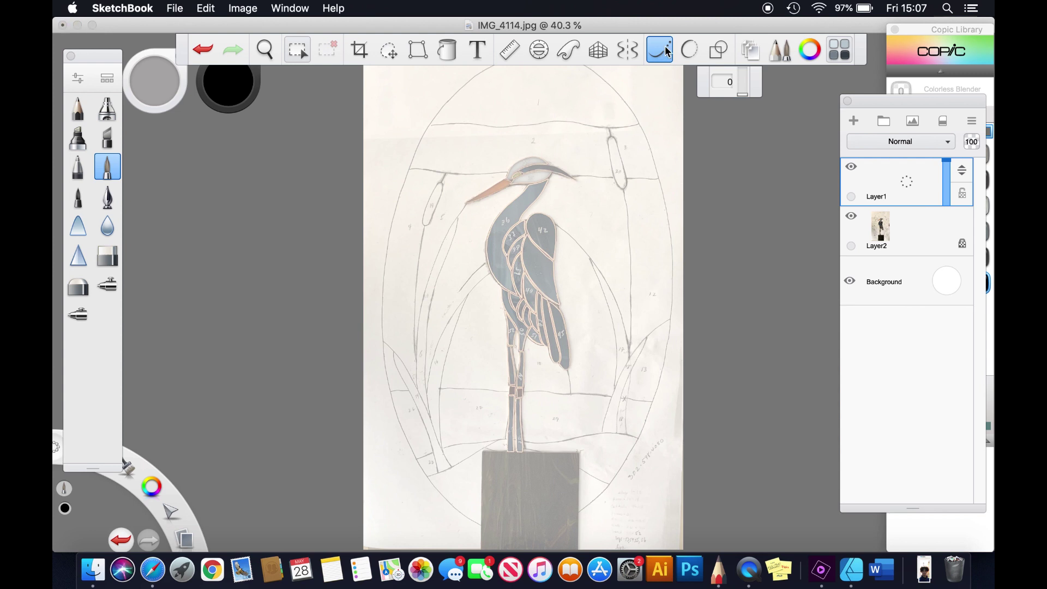
{"action": "left_click_drag", "start_coordinate": [746, 98], "coordinate": [746, 93]}
Try several wavy practice strokes across the upper part of the oval with Steady Stroke.
{"action": "mouse_move", "coordinate": [432, 124]}
{"action": "left_mouse_down"}
{"action": "mouse_move", "coordinate": [466, 107]}
{"action": "mouse_move", "coordinate": [561, 124]}
{"action": "mouse_move", "coordinate": [618, 107]}
{"action": "mouse_move", "coordinate": [654, 113]}
{"action": "left_mouse_up"}
{"action": "left_click_drag", "start_coordinate": [616, 165], "coordinate": [615, 170]}
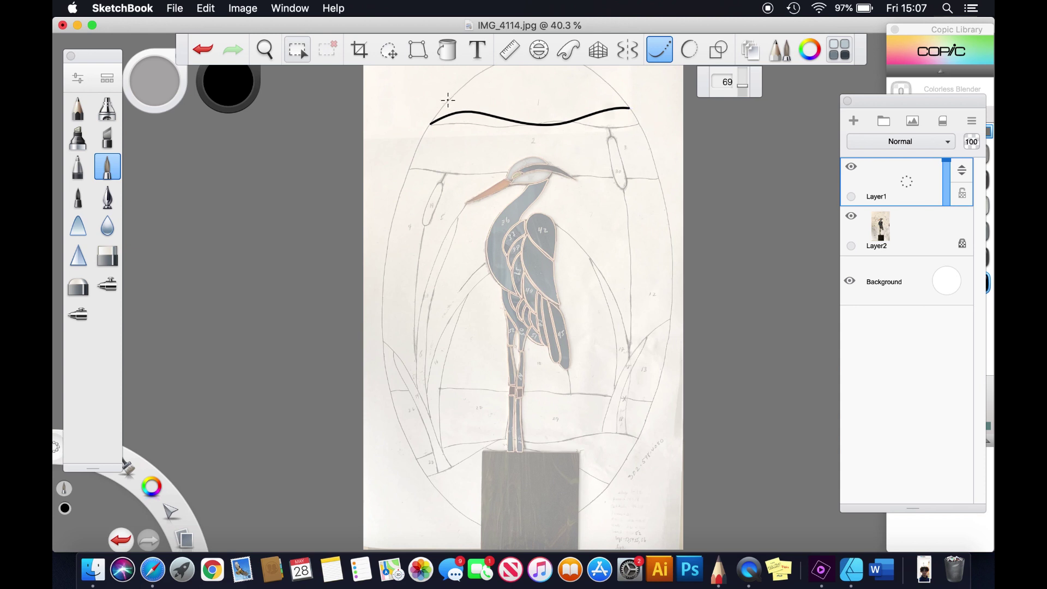
{"action": "mouse_move", "coordinate": [472, 99]}
{"action": "left_mouse_down"}
{"action": "mouse_move", "coordinate": [560, 124]}
{"action": "mouse_move", "coordinate": [636, 99]}
{"action": "left_mouse_up"}
{"action": "key", "text": "super+z"}
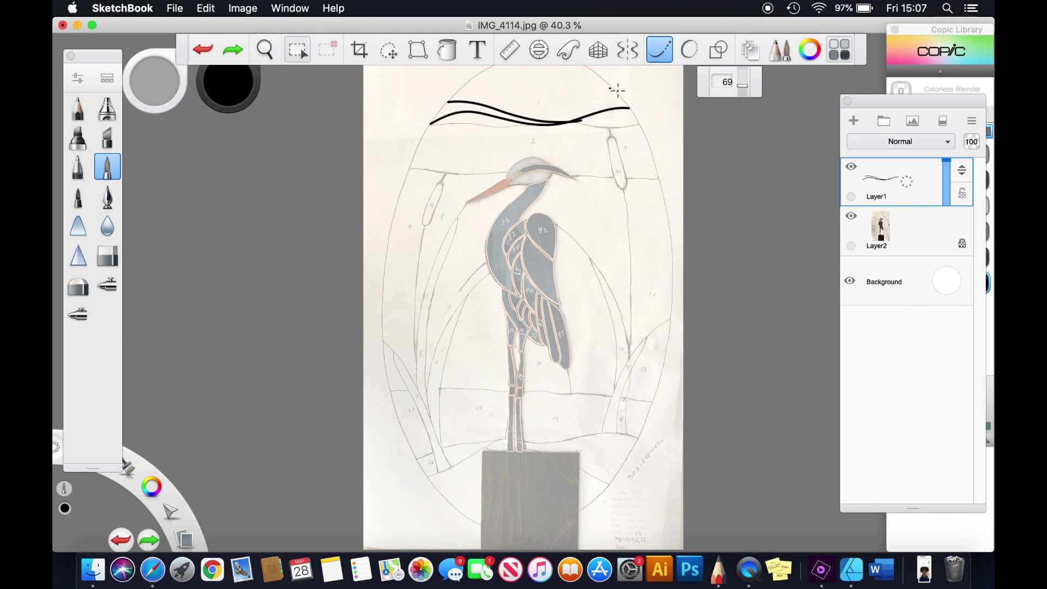
{"action": "mouse_move", "coordinate": [613, 90]}
{"action": "left_mouse_down"}
{"action": "mouse_move", "coordinate": [543, 97]}
{"action": "mouse_move", "coordinate": [441, 86]}
{"action": "mouse_move", "coordinate": [407, 97]}
{"action": "mouse_move", "coordinate": [487, 74]}
{"action": "mouse_move", "coordinate": [552, 81]}
{"action": "mouse_move", "coordinate": [609, 64]}
{"action": "left_mouse_up"}
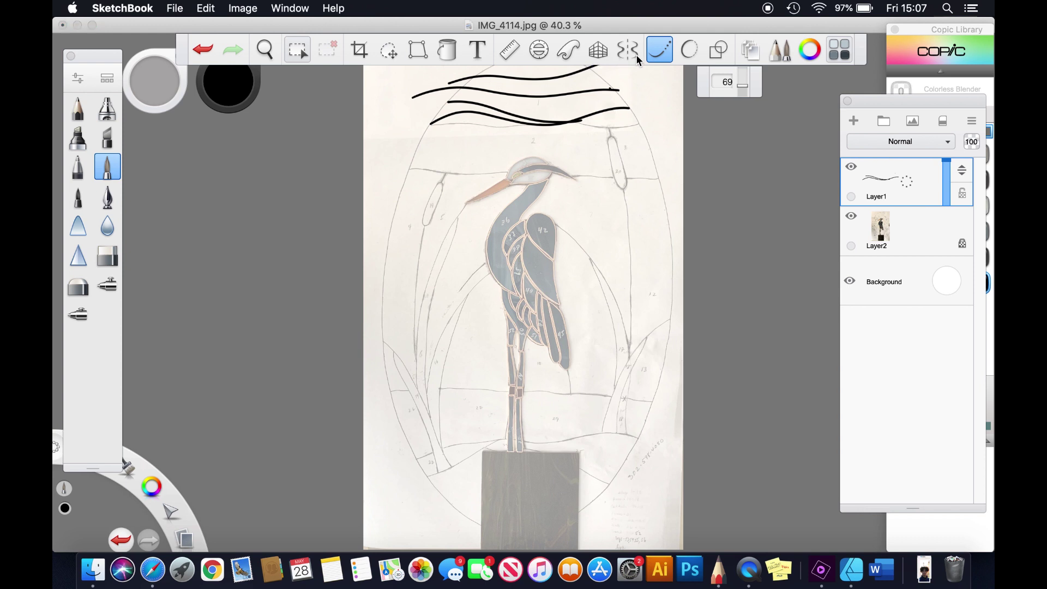
Try tracing the horizontal line behind the heron's head, undoing the first attempt and redrawing it.
{"action": "mouse_move", "coordinate": [404, 164]}
{"action": "left_mouse_down"}
{"action": "mouse_move", "coordinate": [453, 141]}
{"action": "mouse_move", "coordinate": [521, 141]}
{"action": "mouse_move", "coordinate": [662, 178]}
{"action": "left_mouse_up"}
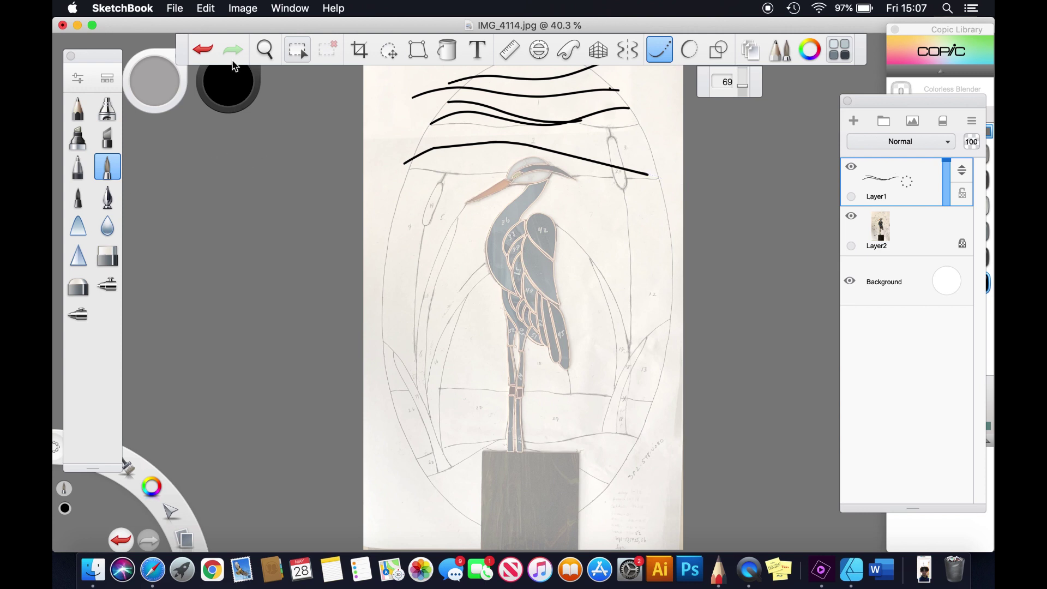
{"action": "key", "text": "cmd+z"}
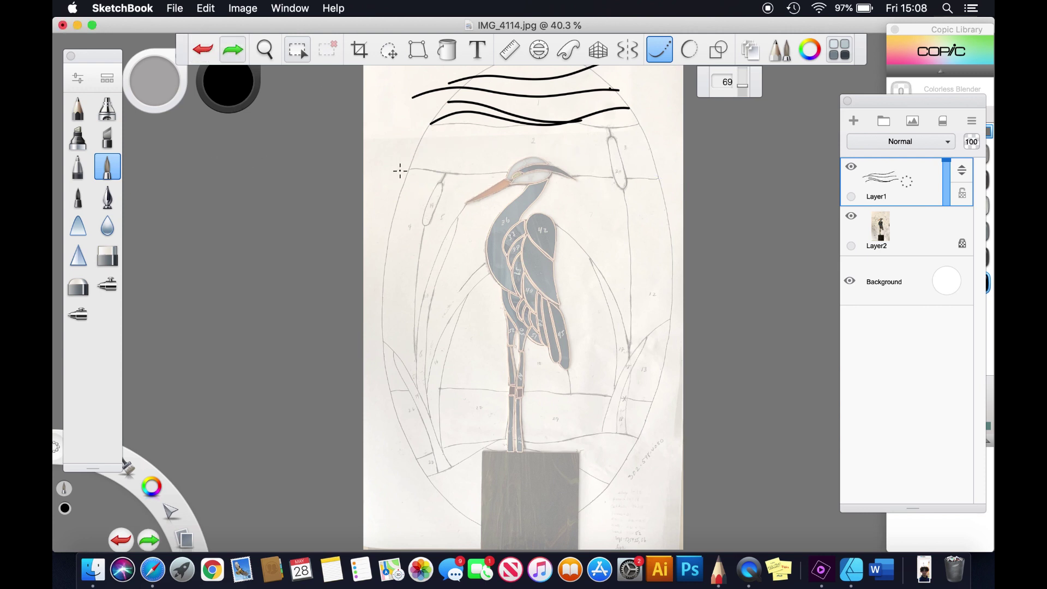
{"action": "mouse_move", "coordinate": [398, 168]}
{"action": "left_mouse_down"}
{"action": "mouse_move", "coordinate": [465, 188]}
{"action": "mouse_move", "coordinate": [614, 158]}
{"action": "mouse_move", "coordinate": [695, 162]}
{"action": "left_mouse_up"}
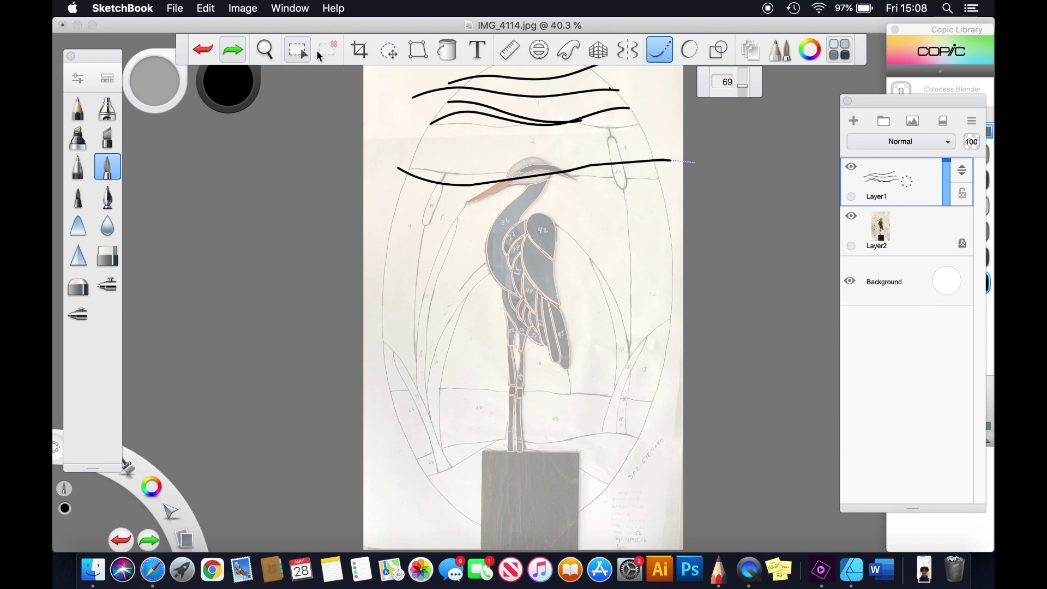
Undo all the practice strokes on Layer1.
{"action": "left_click", "coordinate": [203, 50]}
{"action": "left_click", "coordinate": [203, 49]}
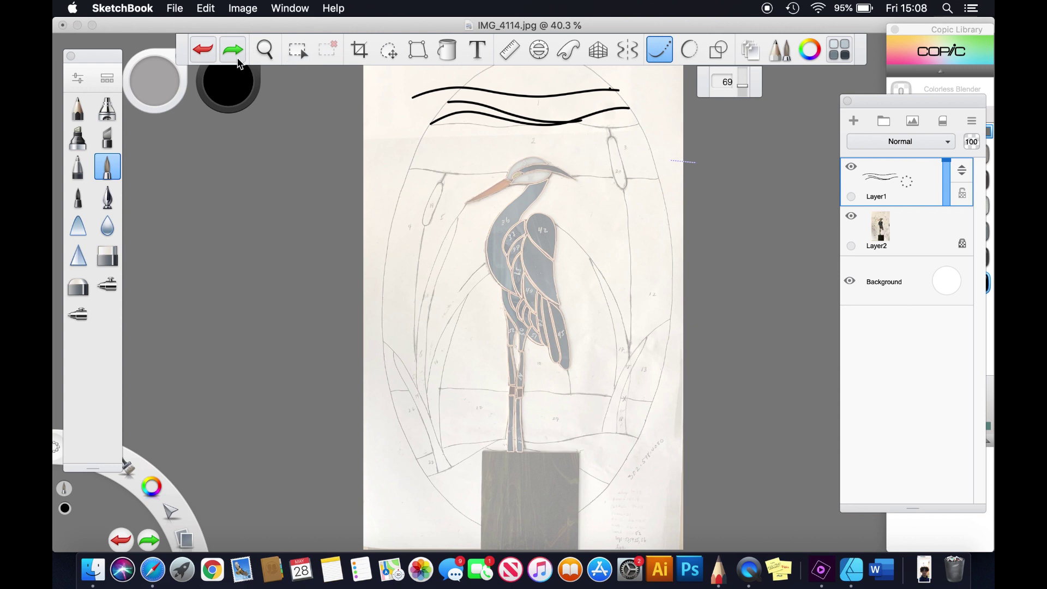
{"action": "left_click", "coordinate": [211, 51]}
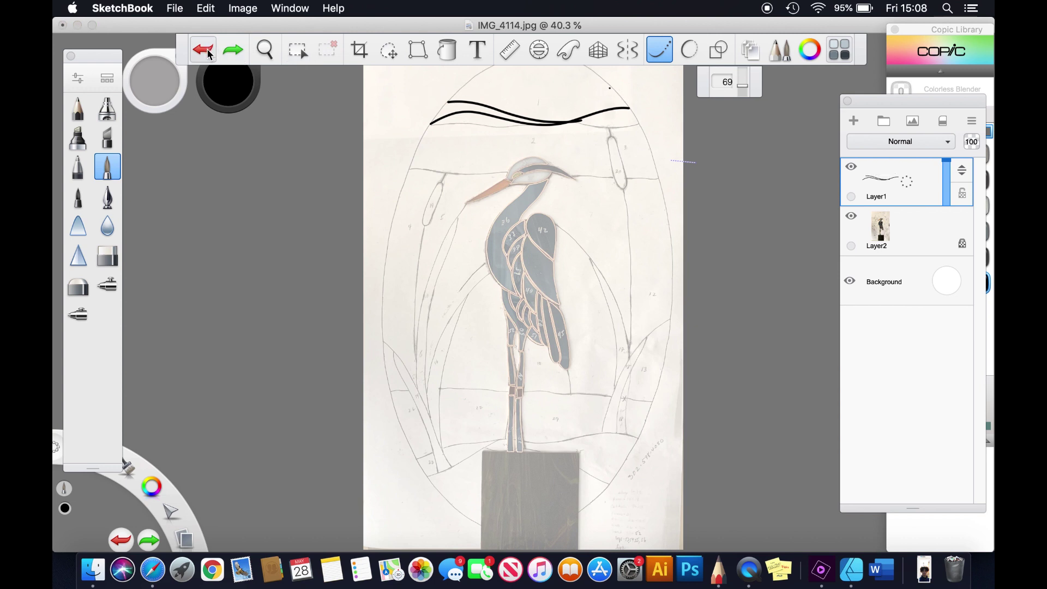
{"action": "left_click", "coordinate": [210, 55]}
{"action": "left_click", "coordinate": [212, 52]}
{"action": "left_click", "coordinate": [214, 53]}
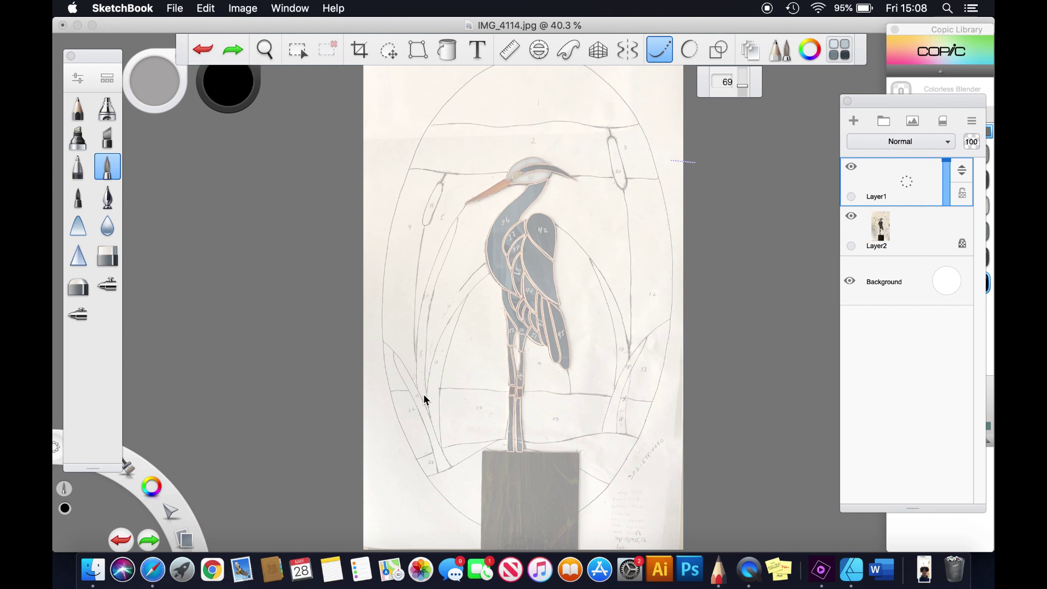
Trace the two horizontal pattern lines across the heron's legs with Steady Stroke.
{"action": "mouse_move", "coordinate": [385, 390]}
{"action": "left_mouse_down"}
{"action": "mouse_move", "coordinate": [626, 392]}
{"action": "mouse_move", "coordinate": [688, 407]}
{"action": "left_mouse_up"}
{"action": "mouse_move", "coordinate": [397, 450]}
{"action": "left_mouse_down"}
{"action": "mouse_move", "coordinate": [518, 434]}
{"action": "mouse_move", "coordinate": [699, 436]}
{"action": "left_mouse_up"}
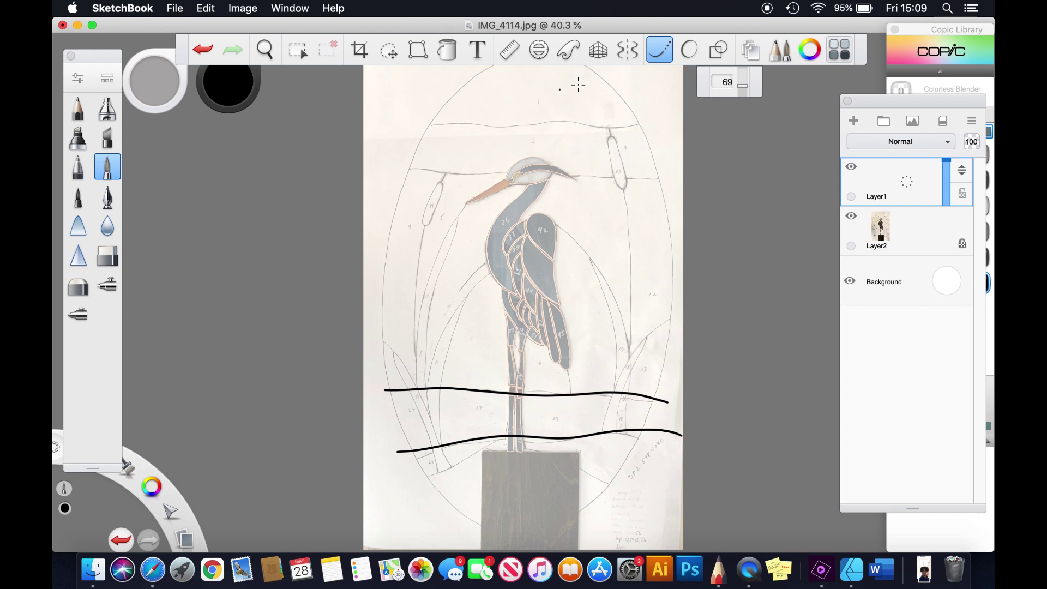
Draw straight lines along the left and top edges of the rectangular post beneath the heron.
{"action": "left_click", "coordinate": [720, 55]}
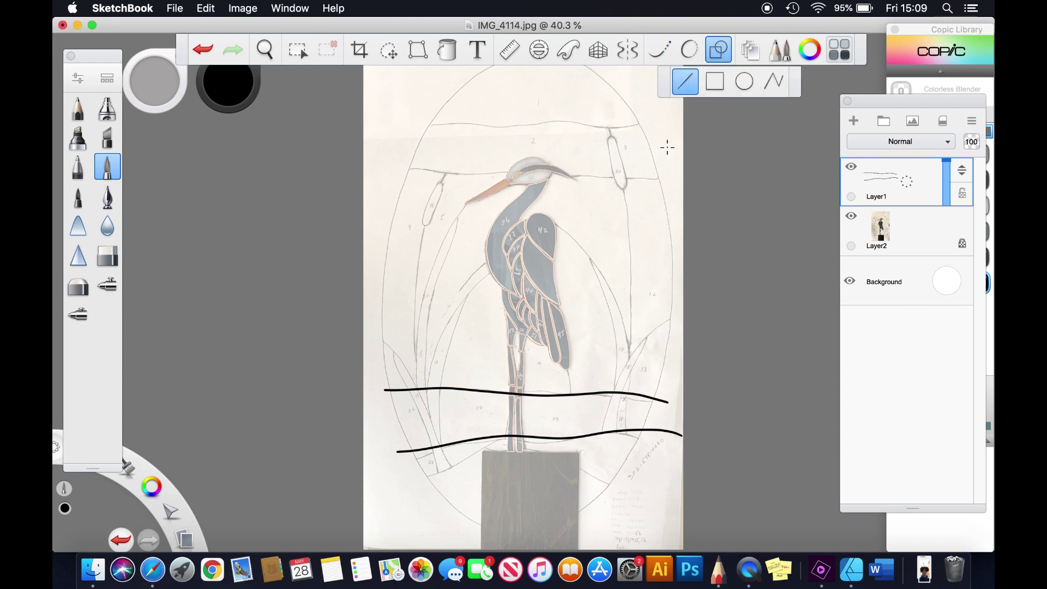
{"action": "left_click_drag", "start_coordinate": [484, 454], "coordinate": [482, 525]}
{"action": "left_click_drag", "start_coordinate": [484, 454], "coordinate": [580, 453]}
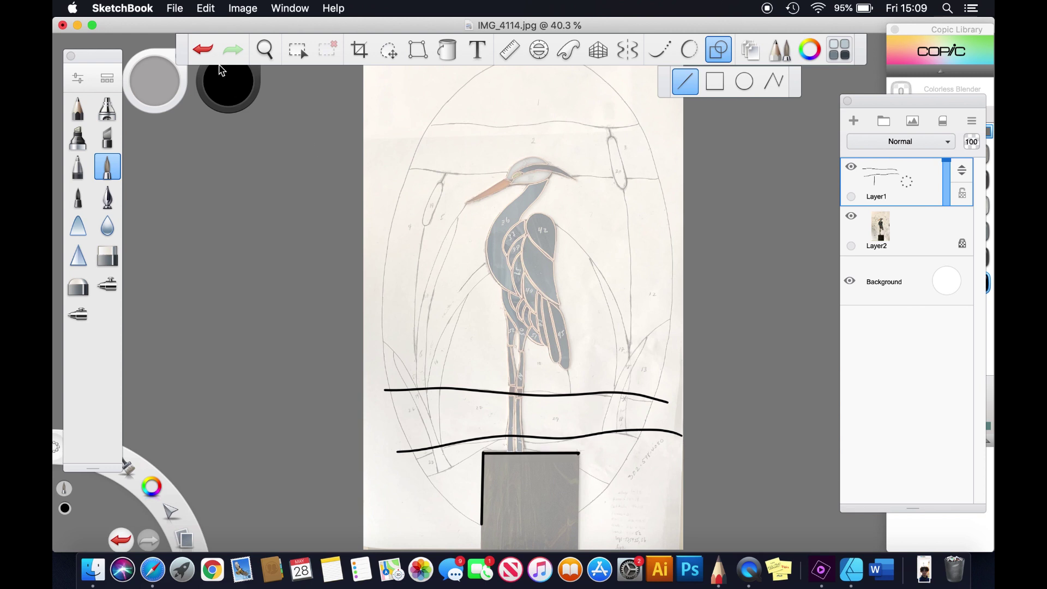
{"action": "left_click", "coordinate": [203, 49]}
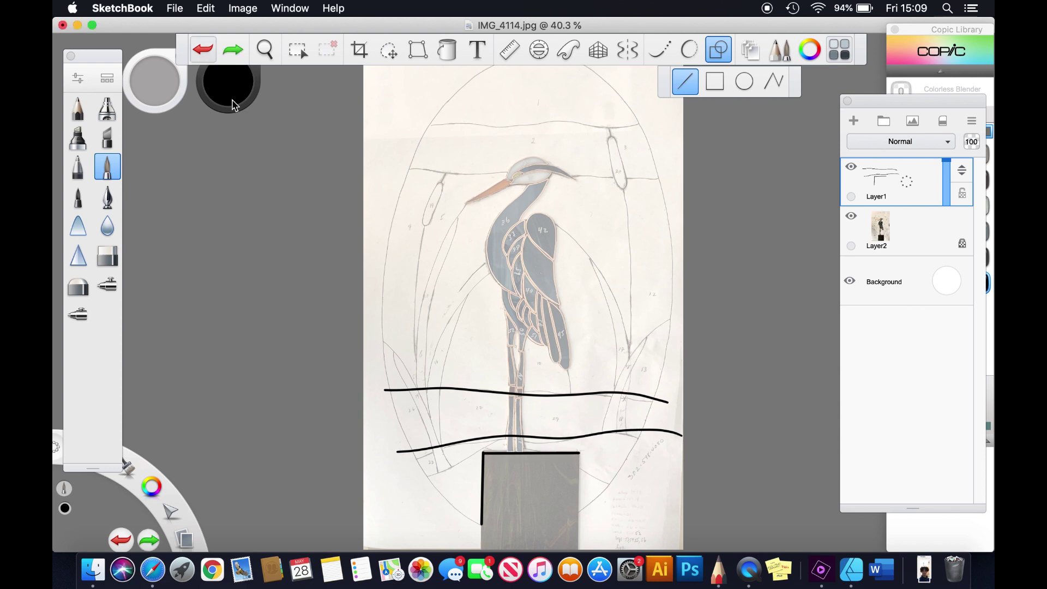
Replace the post's top edge with a shorter straight line and add a vertical right edge, making the post narrower.
{"action": "left_click", "coordinate": [204, 50]}
{"action": "mouse_move", "coordinate": [482, 451]}
{"action": "left_mouse_down"}
{"action": "mouse_move", "coordinate": [547, 452]}
{"action": "mouse_move", "coordinate": [547, 537]}
{"action": "left_mouse_up"}
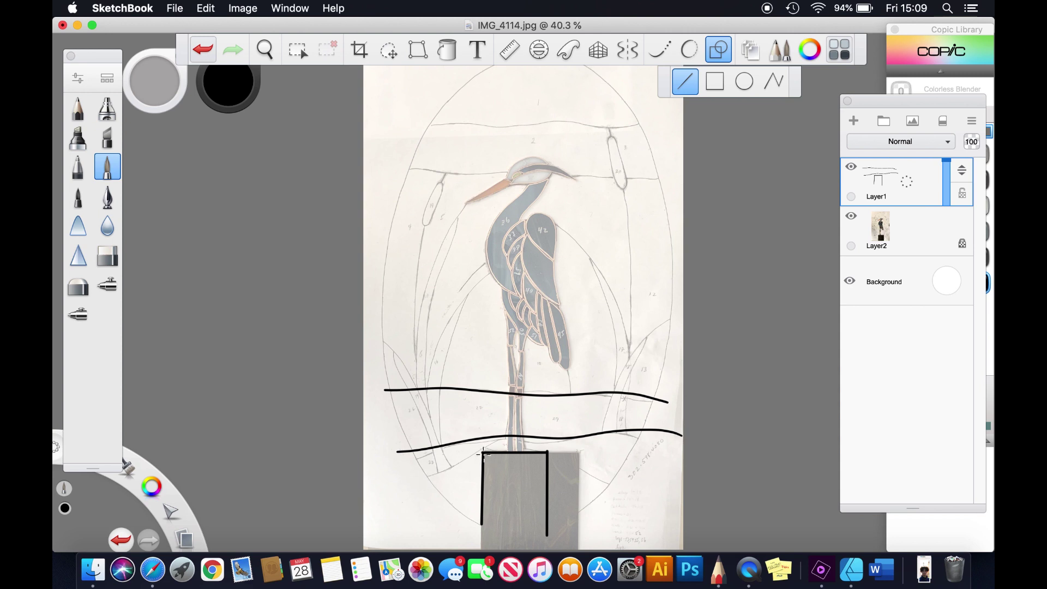
{"action": "left_click_drag", "start_coordinate": [465, 458], "coordinate": [391, 484]}
{"action": "left_click", "coordinate": [206, 51]}
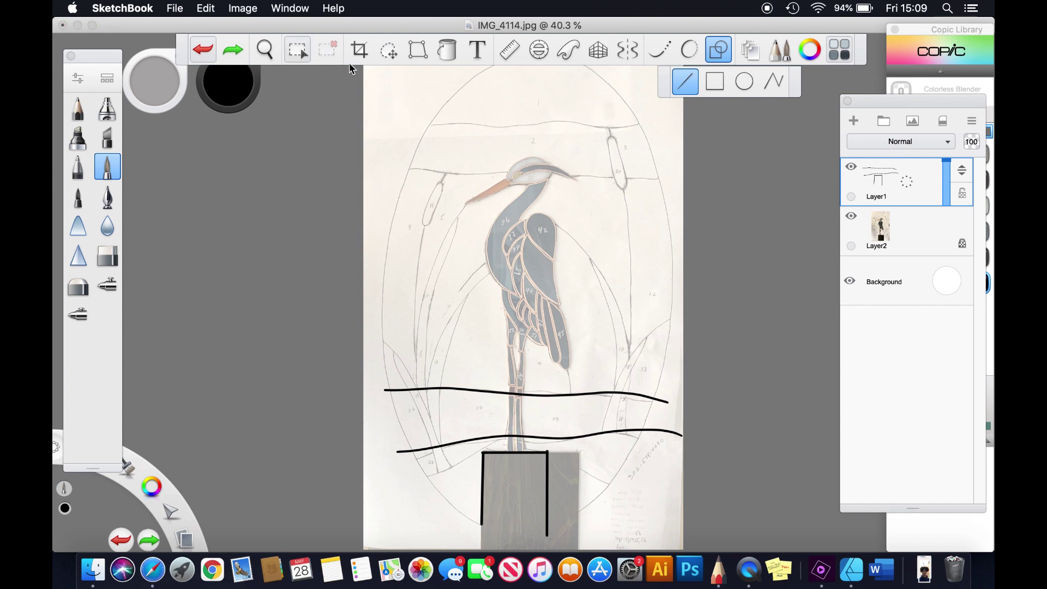
With Steady Stroke, draw curved water lines running outward from both top corners of the post.
{"action": "left_click", "coordinate": [657, 51]}
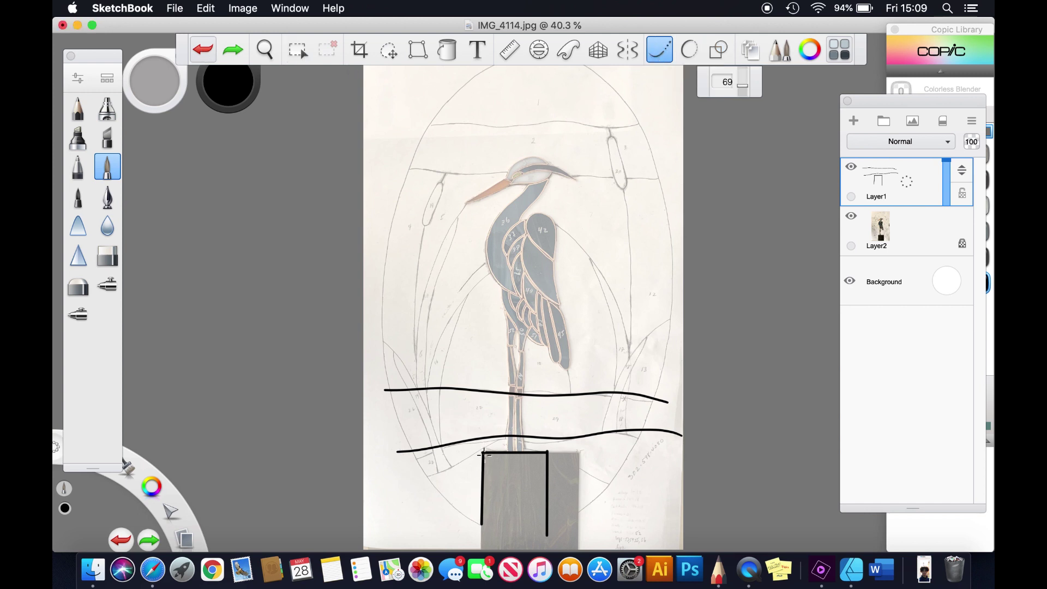
{"action": "left_click_drag", "start_coordinate": [478, 454], "coordinate": [371, 470]}
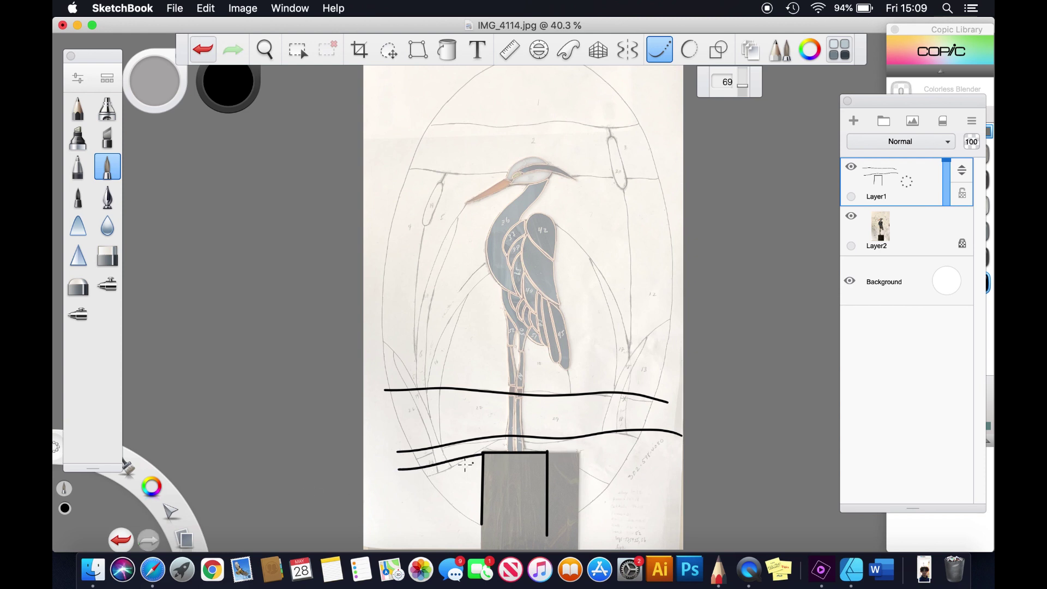
{"action": "left_click", "coordinate": [206, 50]}
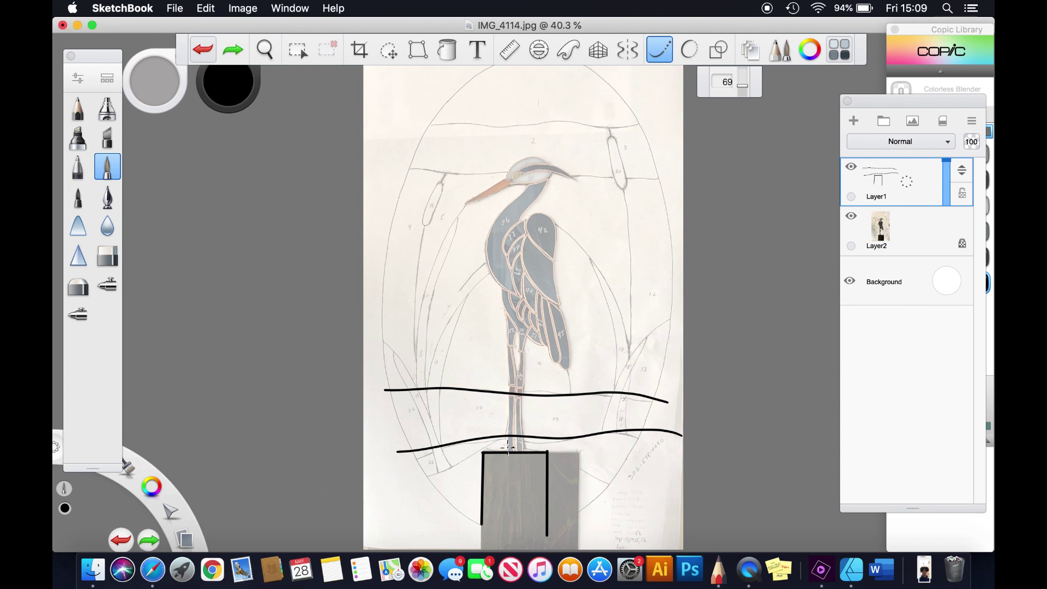
{"action": "left_click_drag", "start_coordinate": [483, 453], "coordinate": [358, 480]}
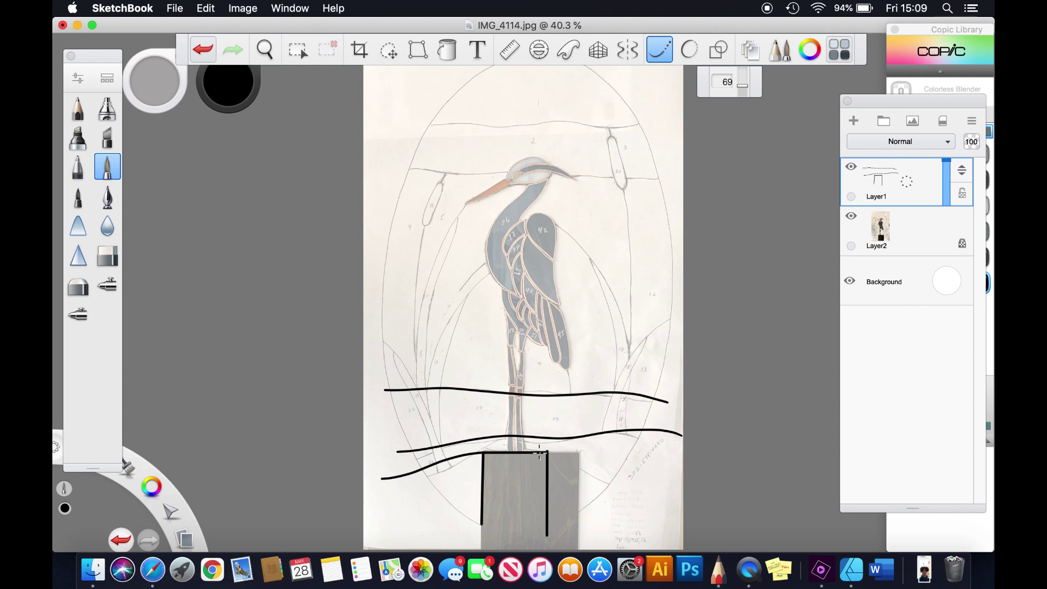
{"action": "mouse_move", "coordinate": [550, 453]}
{"action": "left_mouse_down"}
{"action": "mouse_move", "coordinate": [589, 464]}
{"action": "mouse_move", "coordinate": [653, 458]}
{"action": "left_mouse_up"}
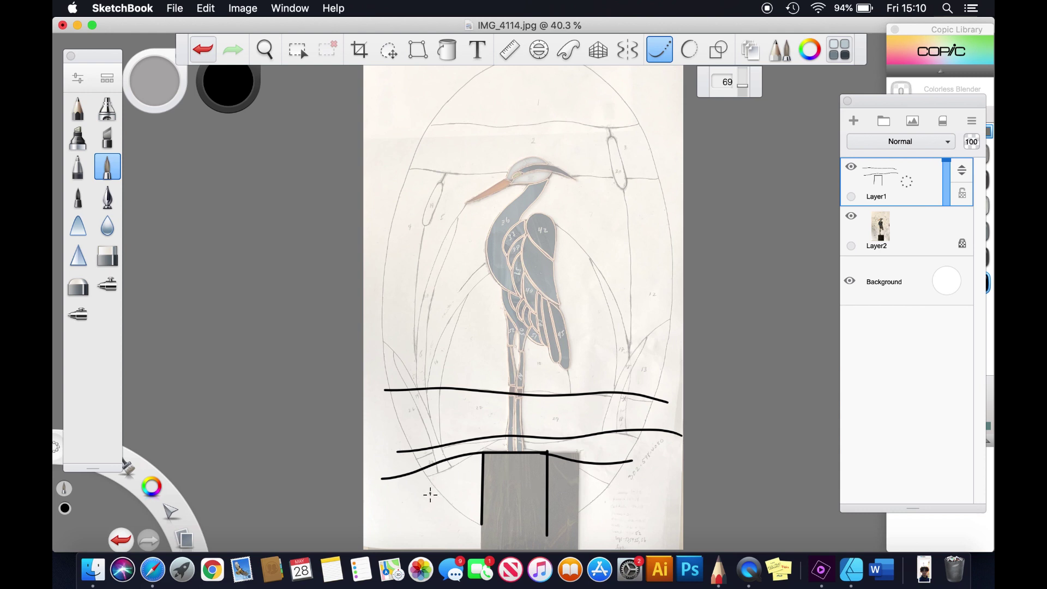
Draw five more wavy water lines across the heron's legs and the post.
{"action": "mouse_move", "coordinate": [418, 479]}
{"action": "left_mouse_down"}
{"action": "mouse_move", "coordinate": [471, 473]}
{"action": "mouse_move", "coordinate": [545, 498]}
{"action": "mouse_move", "coordinate": [642, 487]}
{"action": "left_mouse_up"}
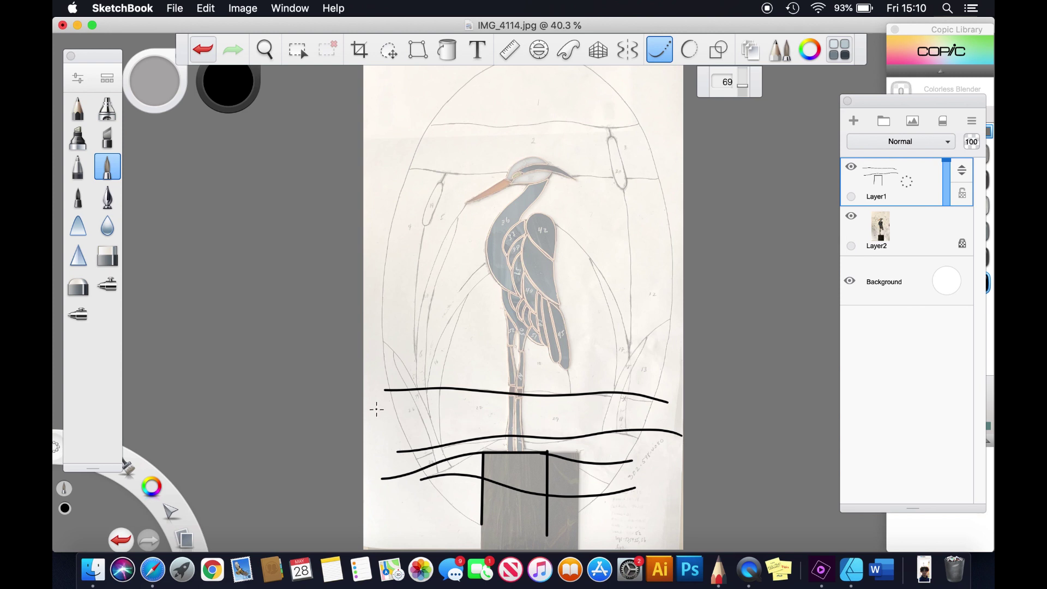
{"action": "left_click_drag", "start_coordinate": [409, 411], "coordinate": [595, 392]}
{"action": "mouse_move", "coordinate": [439, 414]}
{"action": "left_mouse_down"}
{"action": "mouse_move", "coordinate": [620, 403]}
{"action": "mouse_move", "coordinate": [686, 421]}
{"action": "left_mouse_up"}
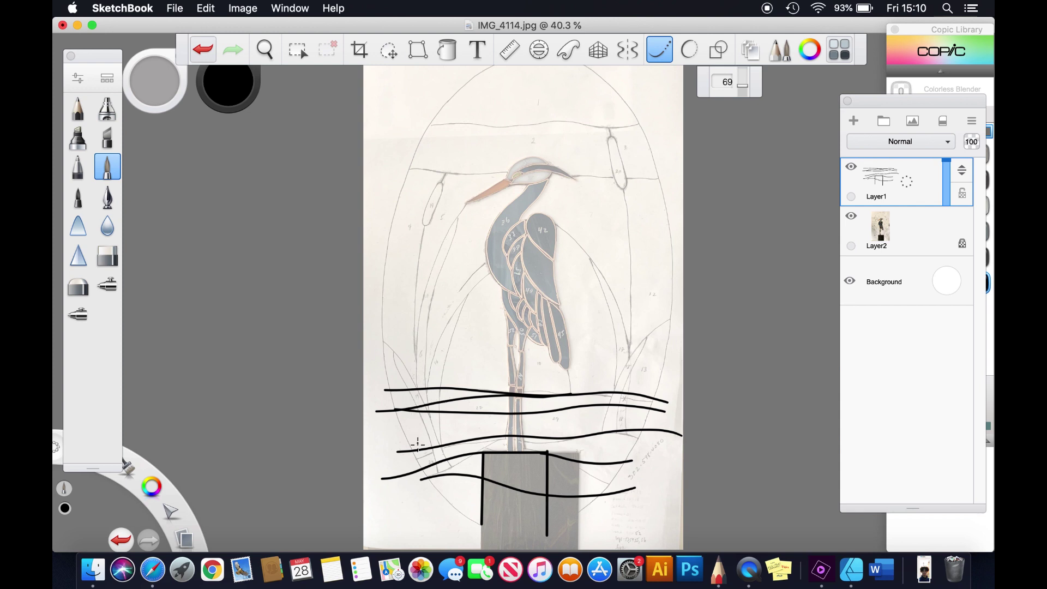
{"action": "mouse_move", "coordinate": [415, 420]}
{"action": "left_mouse_down"}
{"action": "mouse_move", "coordinate": [543, 437]}
{"action": "mouse_move", "coordinate": [622, 432]}
{"action": "left_mouse_up"}
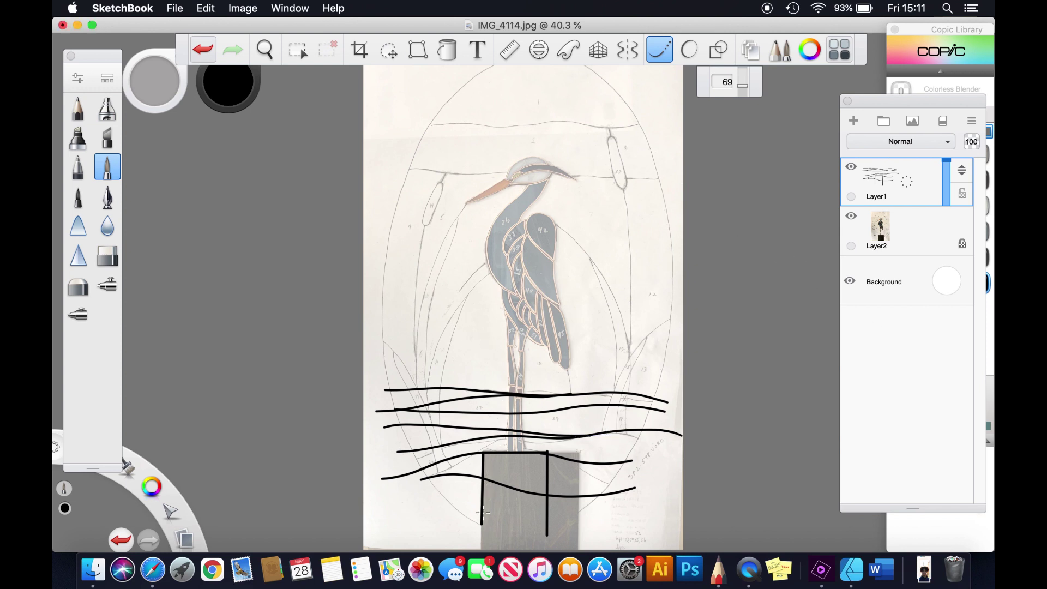
{"action": "mouse_move", "coordinate": [451, 493]}
{"action": "left_mouse_down"}
{"action": "mouse_move", "coordinate": [457, 478]}
{"action": "mouse_move", "coordinate": [431, 506]}
{"action": "mouse_move", "coordinate": [633, 488]}
{"action": "left_mouse_up"}
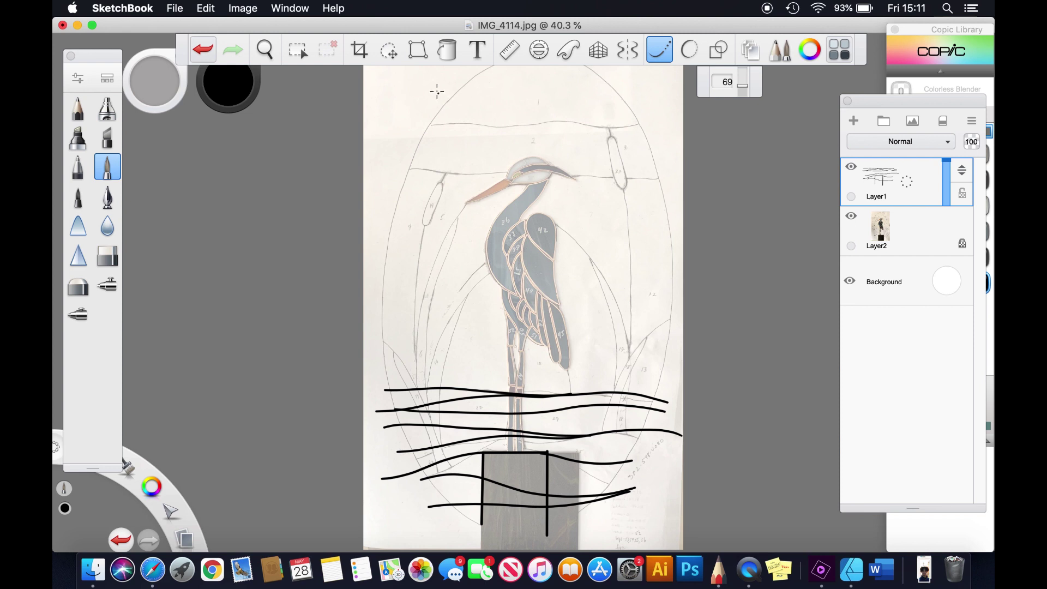
Lower the Steady Stroke smoothing to 29 and draw an S-curved line across the sky above the heron.
{"action": "mouse_move", "coordinate": [436, 90]}
{"action": "left_mouse_down"}
{"action": "mouse_move", "coordinate": [539, 88]}
{"action": "mouse_move", "coordinate": [556, 103]}
{"action": "mouse_move", "coordinate": [492, 116]}
{"action": "mouse_move", "coordinate": [510, 136]}
{"action": "mouse_move", "coordinate": [562, 125]}
{"action": "left_mouse_up"}
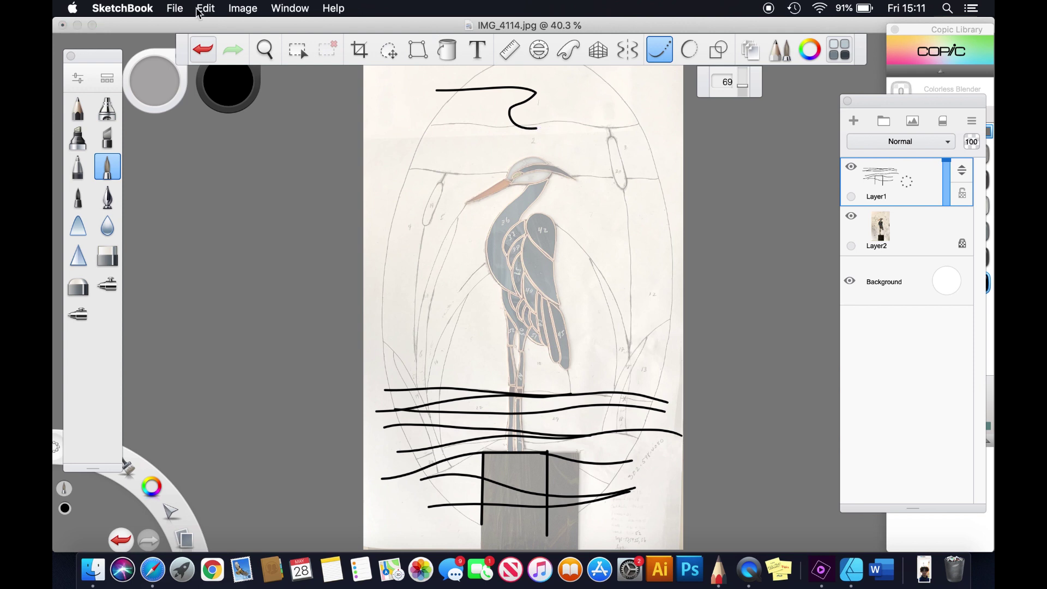
{"action": "left_click", "coordinate": [203, 49]}
{"action": "left_click", "coordinate": [657, 54]}
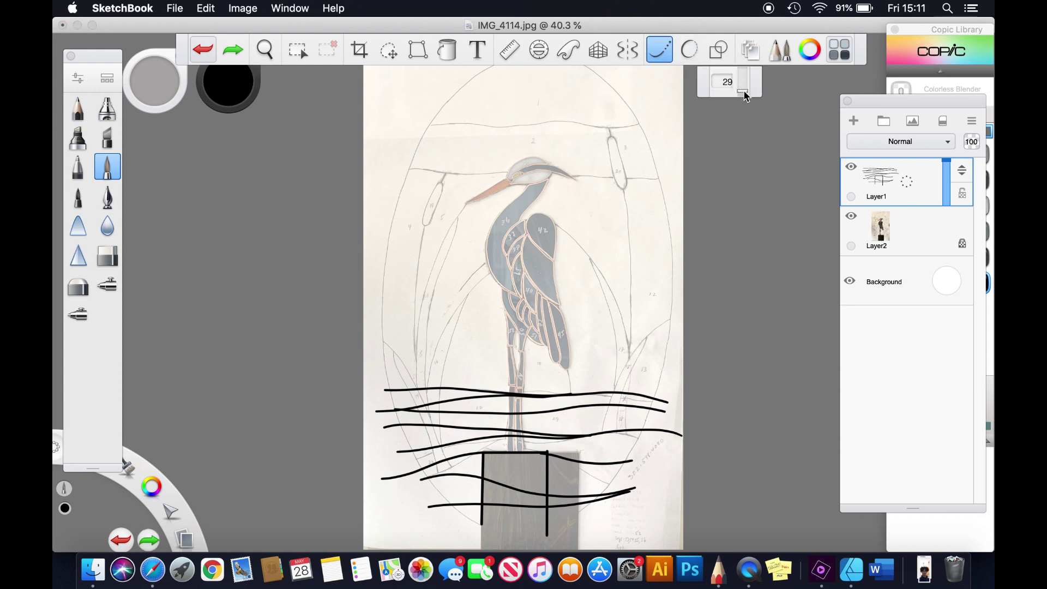
{"action": "mouse_move", "coordinate": [451, 88]}
{"action": "left_mouse_down"}
{"action": "mouse_move", "coordinate": [518, 84]}
{"action": "mouse_move", "coordinate": [535, 110]}
{"action": "left_mouse_up"}
{"action": "key", "text": "super+z"}
{"action": "mouse_move", "coordinate": [457, 83]}
{"action": "left_mouse_down"}
{"action": "mouse_move", "coordinate": [535, 85]}
{"action": "mouse_move", "coordinate": [529, 96]}
{"action": "mouse_move", "coordinate": [499, 98]}
{"action": "mouse_move", "coordinate": [503, 114]}
{"action": "mouse_move", "coordinate": [645, 106]}
{"action": "left_mouse_up"}
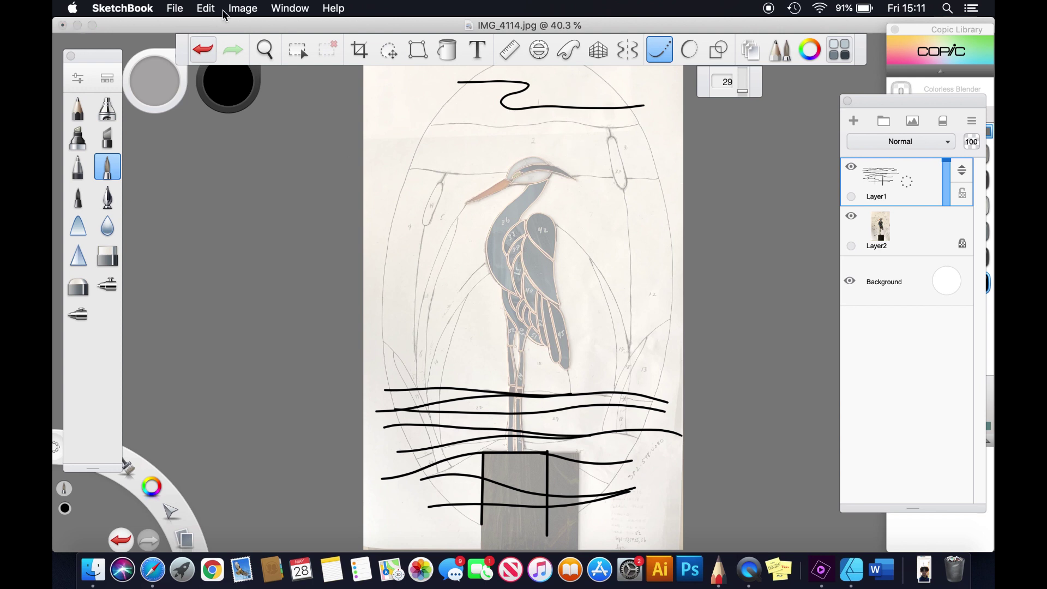
Try drawing a second S-curved line just above the first sky line and undo it.
{"action": "left_click", "coordinate": [265, 50]}
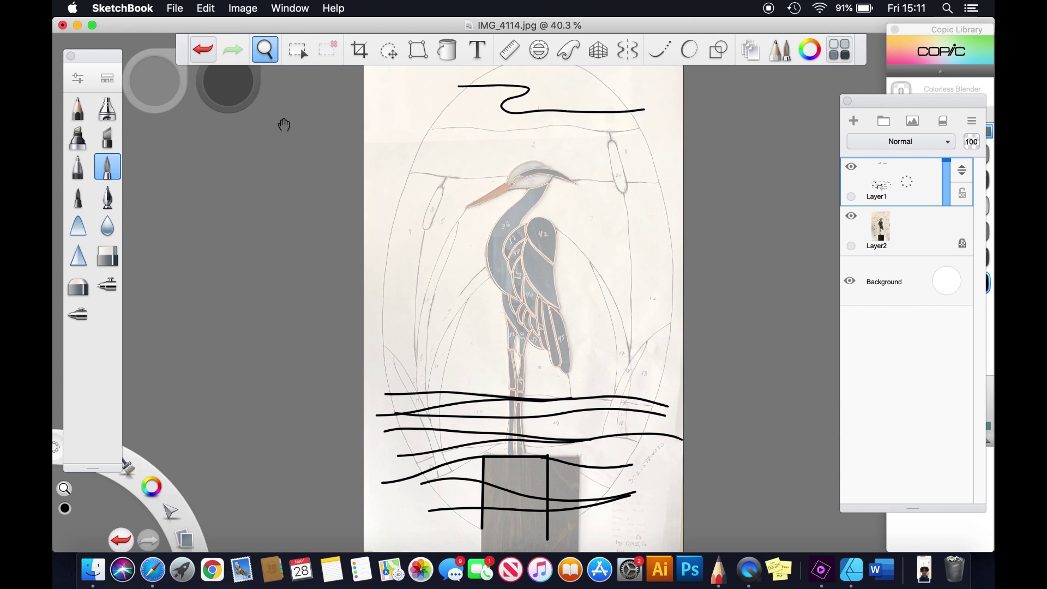
{"action": "scroll", "coordinate": [282, 123], "scroll_direction": "up", "scroll_amount": 3}
{"action": "left_click", "coordinate": [212, 48]}
{"action": "mouse_move", "coordinate": [254, 97]}
{"action": "left_mouse_down"}
{"action": "mouse_move", "coordinate": [205, 69]}
{"action": "mouse_move", "coordinate": [321, 86]}
{"action": "mouse_move", "coordinate": [278, 75]}
{"action": "left_mouse_up"}
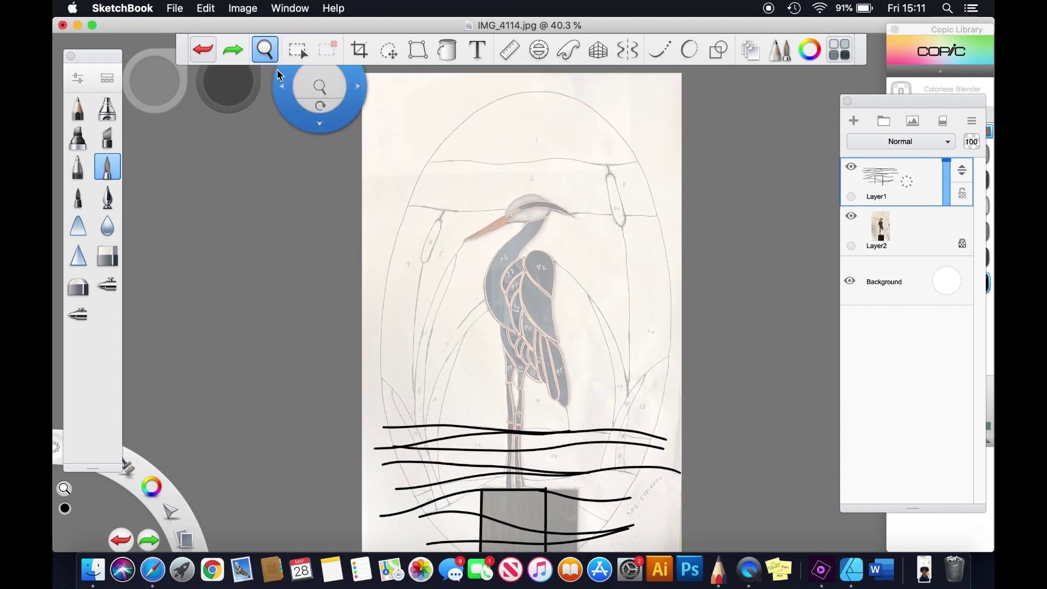
{"action": "left_click", "coordinate": [235, 51]}
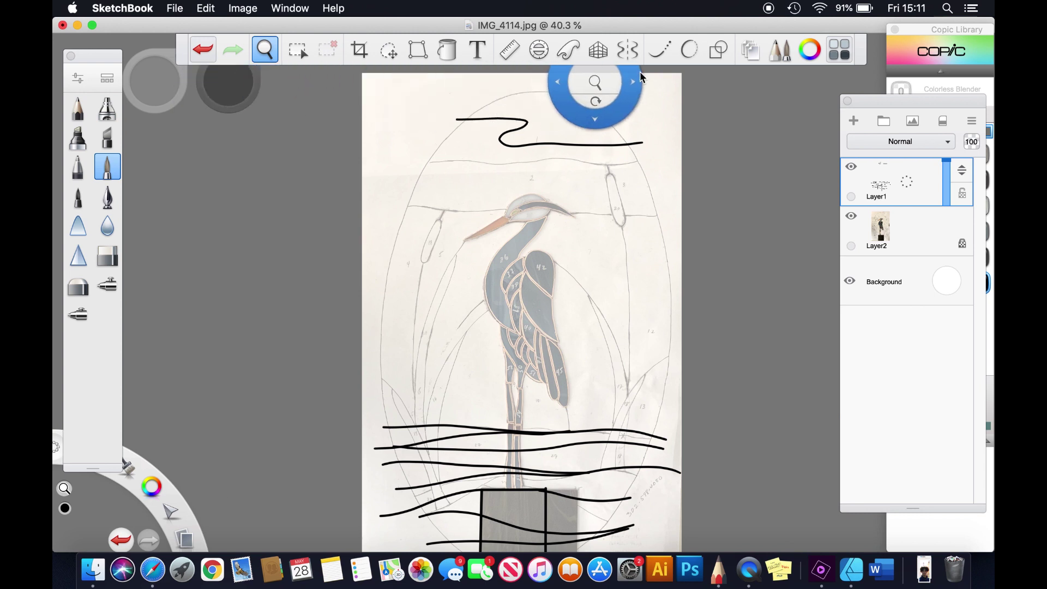
{"action": "left_click", "coordinate": [661, 50]}
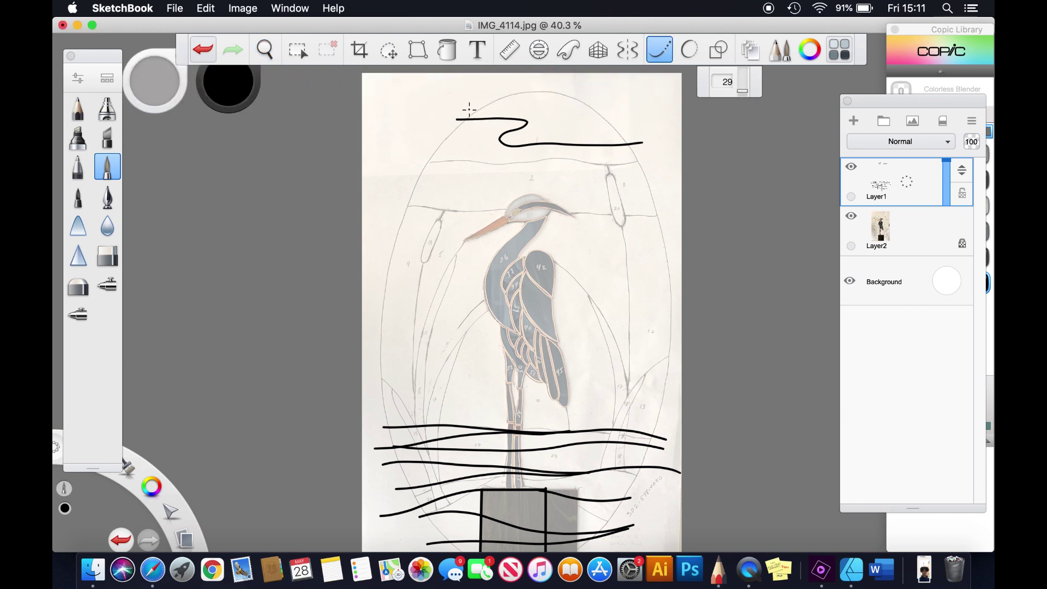
{"action": "mouse_move", "coordinate": [468, 109]}
{"action": "left_mouse_down"}
{"action": "mouse_move", "coordinate": [569, 118]}
{"action": "mouse_move", "coordinate": [529, 137]}
{"action": "mouse_move", "coordinate": [651, 137]}
{"action": "left_mouse_up"}
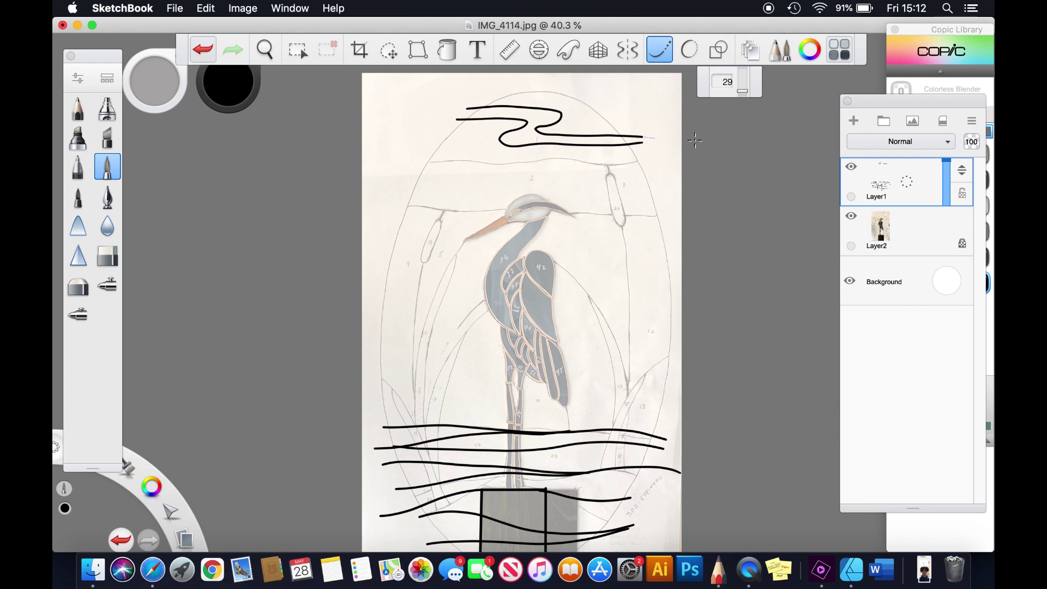
{"action": "left_click", "coordinate": [208, 47]}
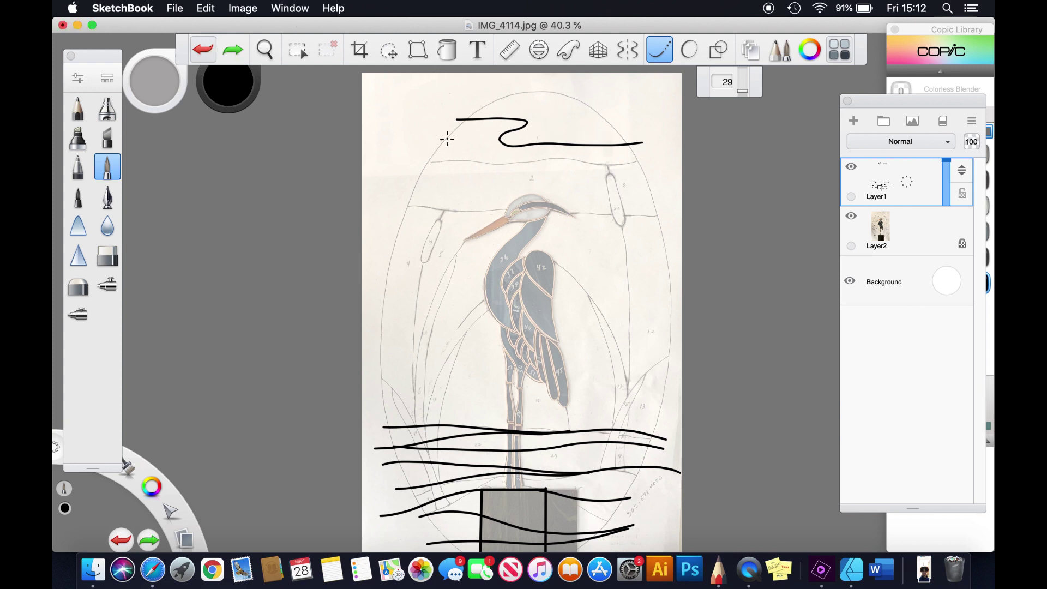
Draw an S-curved line beneath the first sky line and a gently wavy line above it.
{"action": "left_click_drag", "start_coordinate": [440, 142], "coordinate": [448, 144]}
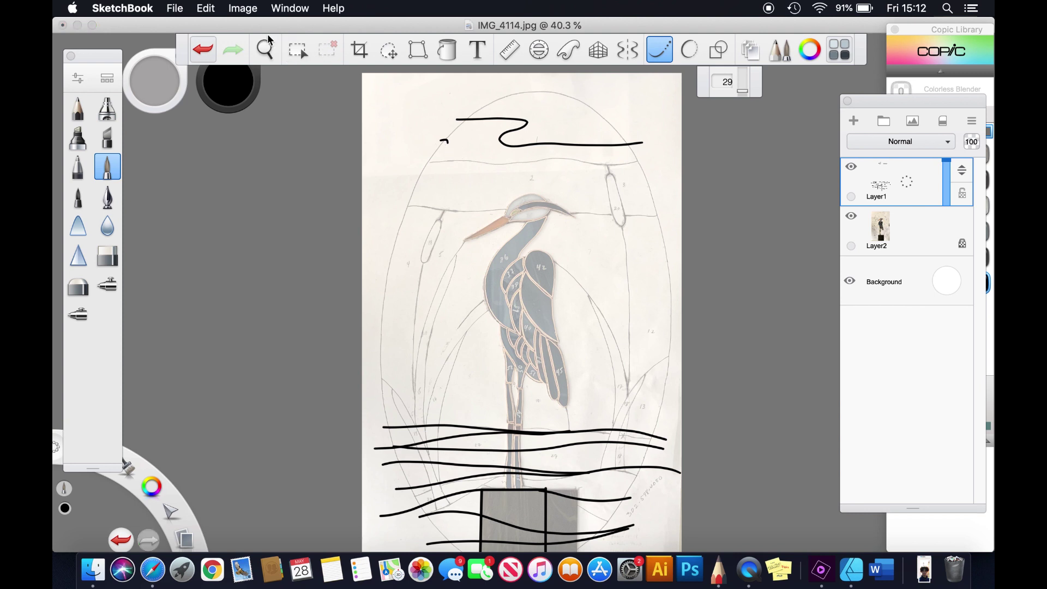
{"action": "left_click", "coordinate": [211, 50]}
{"action": "mouse_move", "coordinate": [435, 144]}
{"action": "left_mouse_down"}
{"action": "mouse_move", "coordinate": [481, 145]}
{"action": "mouse_move", "coordinate": [466, 165]}
{"action": "mouse_move", "coordinate": [487, 177]}
{"action": "mouse_move", "coordinate": [672, 176]}
{"action": "left_mouse_up"}
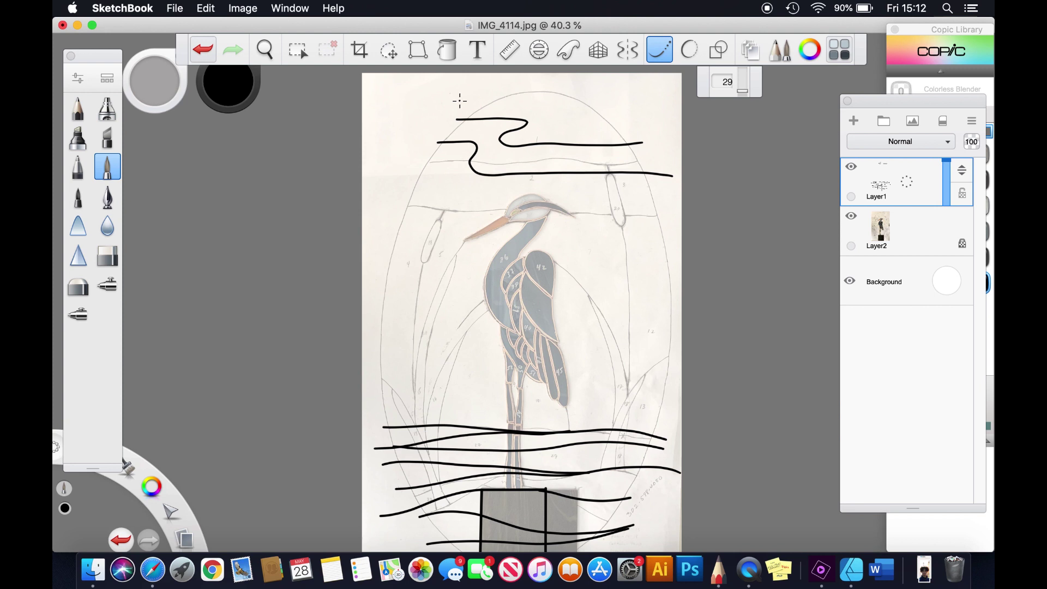
{"action": "mouse_move", "coordinate": [509, 104]}
{"action": "left_mouse_down"}
{"action": "mouse_move", "coordinate": [573, 116]}
{"action": "mouse_move", "coordinate": [673, 105]}
{"action": "left_mouse_up"}
{"action": "left_click", "coordinate": [203, 50]}
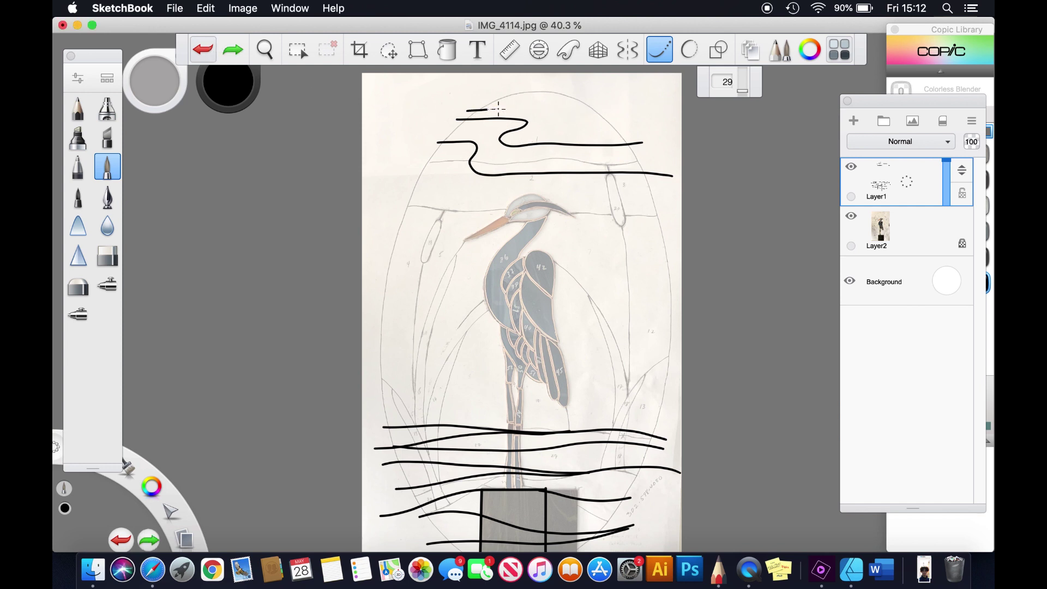
{"action": "left_click_drag", "start_coordinate": [570, 114], "coordinate": [664, 116]}
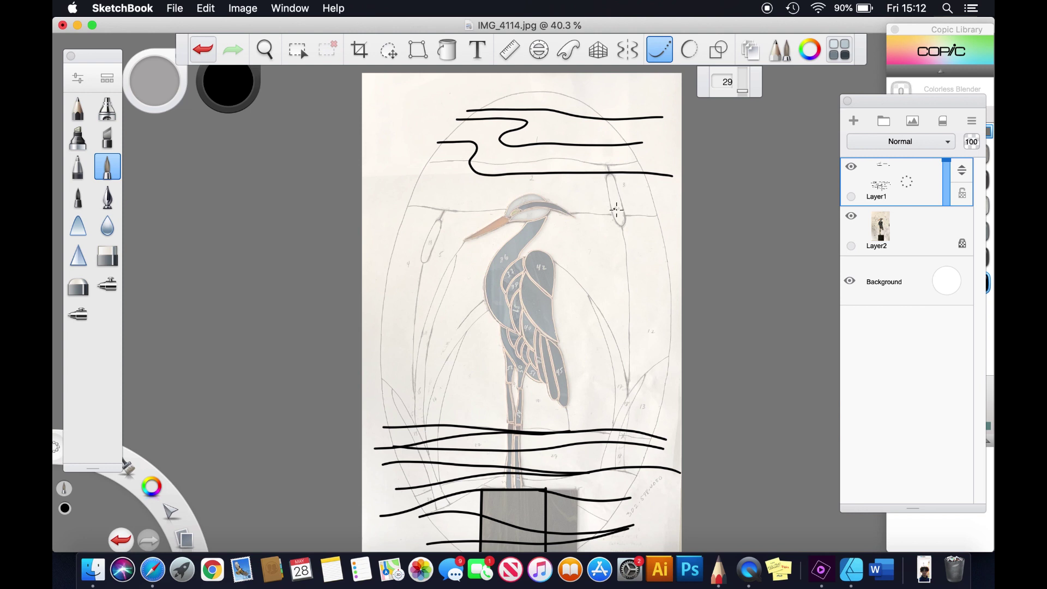
Draw four wavy background lines across the heron's head, neck and upper body.
{"action": "mouse_move", "coordinate": [418, 193]}
{"action": "left_mouse_down"}
{"action": "mouse_move", "coordinate": [522, 187]}
{"action": "mouse_move", "coordinate": [555, 205]}
{"action": "mouse_move", "coordinate": [679, 213]}
{"action": "mouse_move", "coordinate": [615, 229]}
{"action": "mouse_move", "coordinate": [580, 219]}
{"action": "mouse_move", "coordinate": [370, 233]}
{"action": "left_mouse_up"}
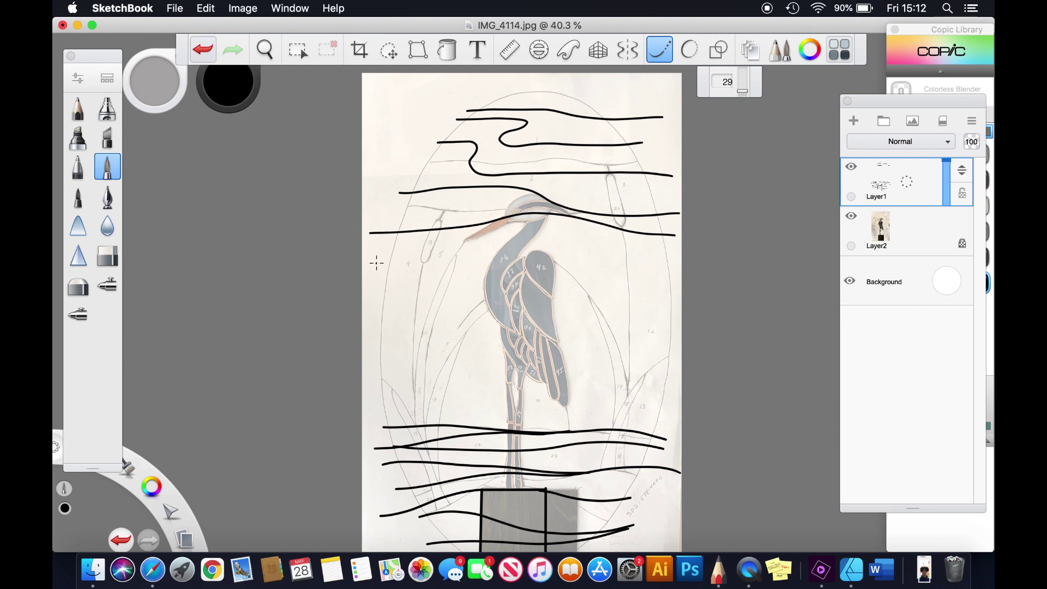
{"action": "left_click_drag", "start_coordinate": [383, 251], "coordinate": [437, 246]}
{"action": "mouse_move", "coordinate": [503, 242]}
{"action": "left_mouse_down"}
{"action": "mouse_move", "coordinate": [581, 263]}
{"action": "mouse_move", "coordinate": [739, 276]}
{"action": "left_mouse_up"}
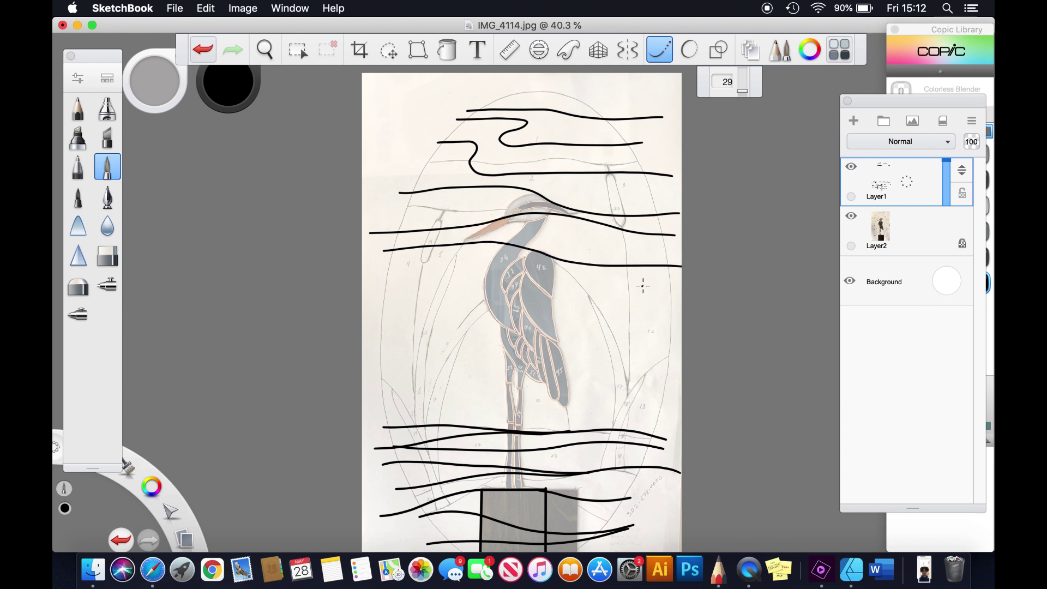
{"action": "left_click_drag", "start_coordinate": [633, 278], "coordinate": [309, 317]}
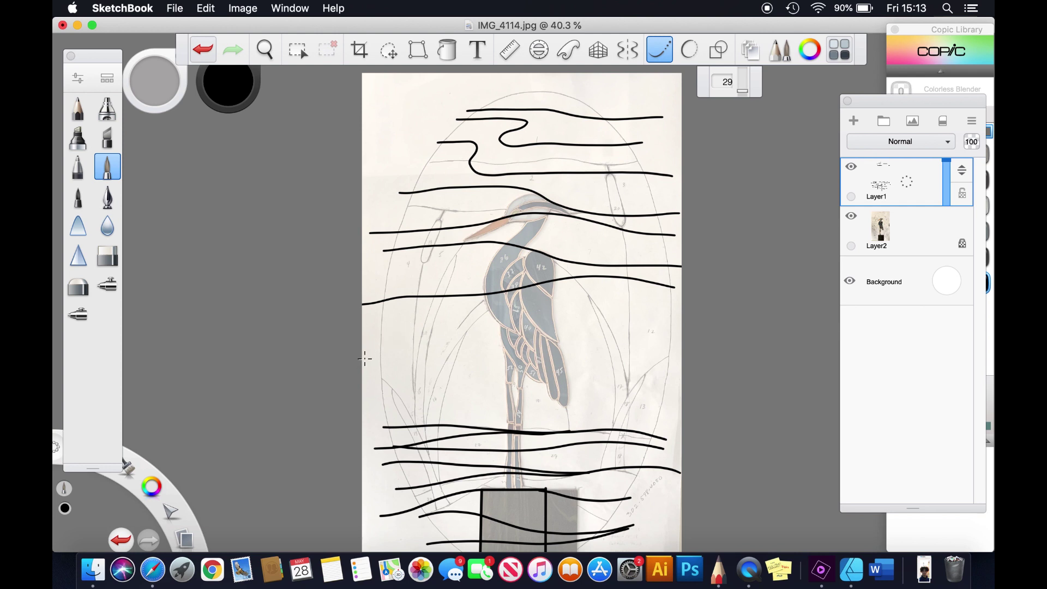
Draw two looping S-curved lines across the heron's lower body and one wavy line across its upper legs.
{"action": "mouse_move", "coordinate": [388, 321]}
{"action": "left_mouse_down"}
{"action": "mouse_move", "coordinate": [561, 299]}
{"action": "mouse_move", "coordinate": [600, 309]}
{"action": "mouse_move", "coordinate": [586, 331]}
{"action": "mouse_move", "coordinate": [698, 350]}
{"action": "mouse_move", "coordinate": [456, 343]}
{"action": "mouse_move", "coordinate": [297, 409]}
{"action": "left_mouse_up"}
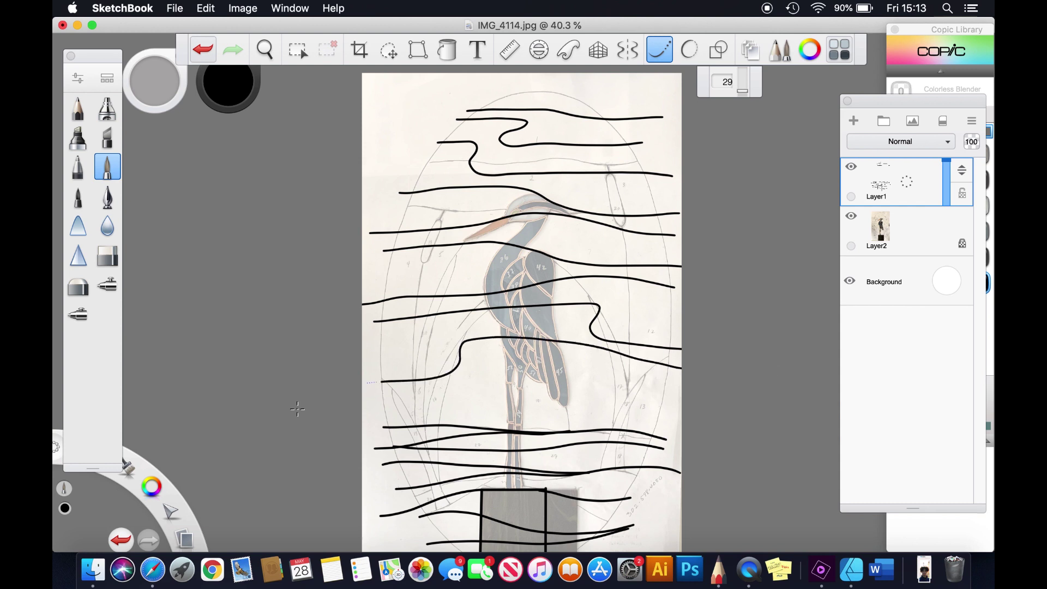
{"action": "key", "text": "super+z"}
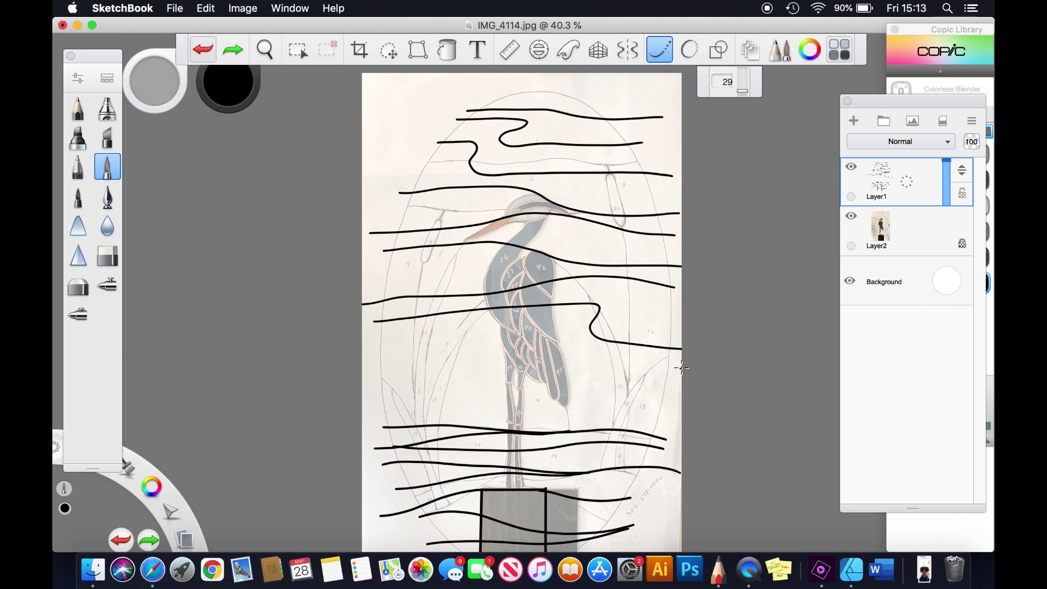
{"action": "mouse_move", "coordinate": [662, 362]}
{"action": "left_mouse_down"}
{"action": "mouse_move", "coordinate": [507, 357]}
{"action": "mouse_move", "coordinate": [528, 377]}
{"action": "mouse_move", "coordinate": [489, 389]}
{"action": "mouse_move", "coordinate": [357, 390]}
{"action": "left_mouse_up"}
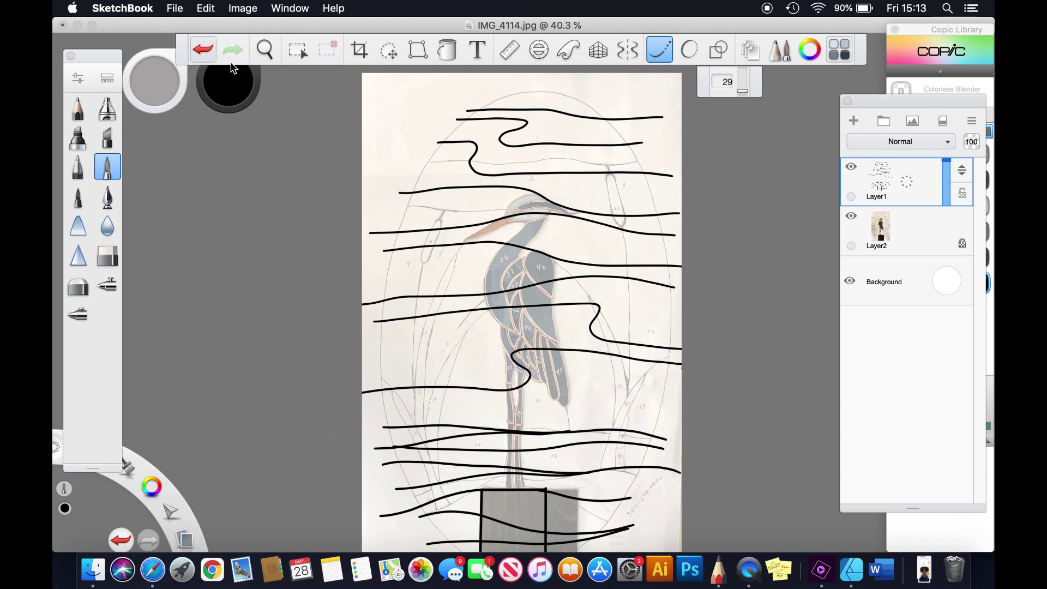
{"action": "key", "text": "super+z"}
{"action": "mouse_move", "coordinate": [683, 363]}
{"action": "left_mouse_down"}
{"action": "mouse_move", "coordinate": [476, 336]}
{"action": "mouse_move", "coordinate": [419, 348]}
{"action": "mouse_move", "coordinate": [454, 364]}
{"action": "mouse_move", "coordinate": [438, 387]}
{"action": "mouse_move", "coordinate": [292, 416]}
{"action": "left_mouse_up"}
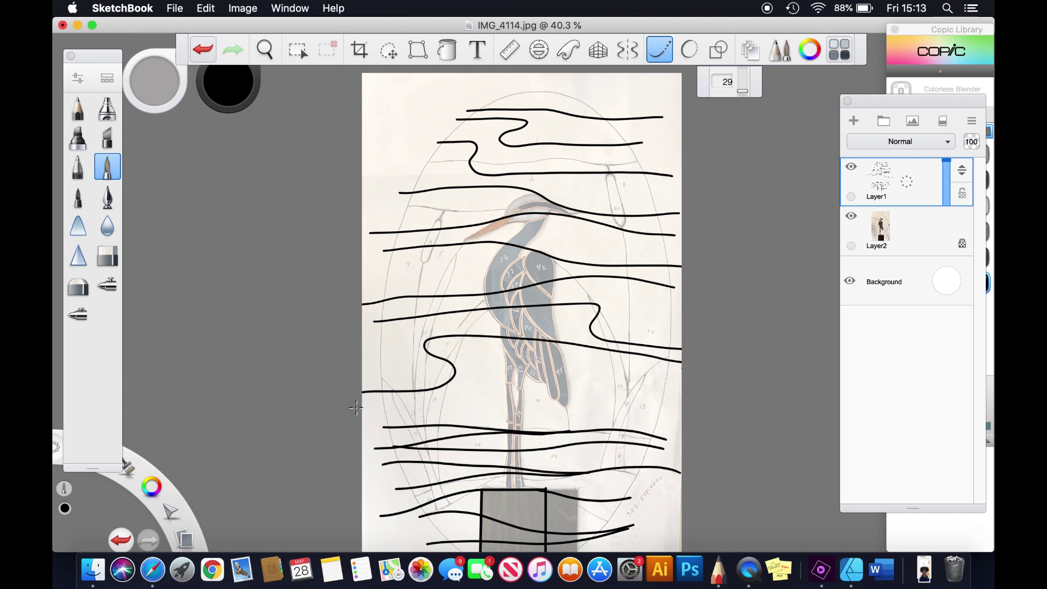
{"action": "mouse_move", "coordinate": [350, 408]}
{"action": "left_mouse_down"}
{"action": "mouse_move", "coordinate": [540, 395]}
{"action": "mouse_move", "coordinate": [569, 376]}
{"action": "mouse_move", "coordinate": [613, 384]}
{"action": "mouse_move", "coordinate": [765, 372]}
{"action": "left_mouse_up"}
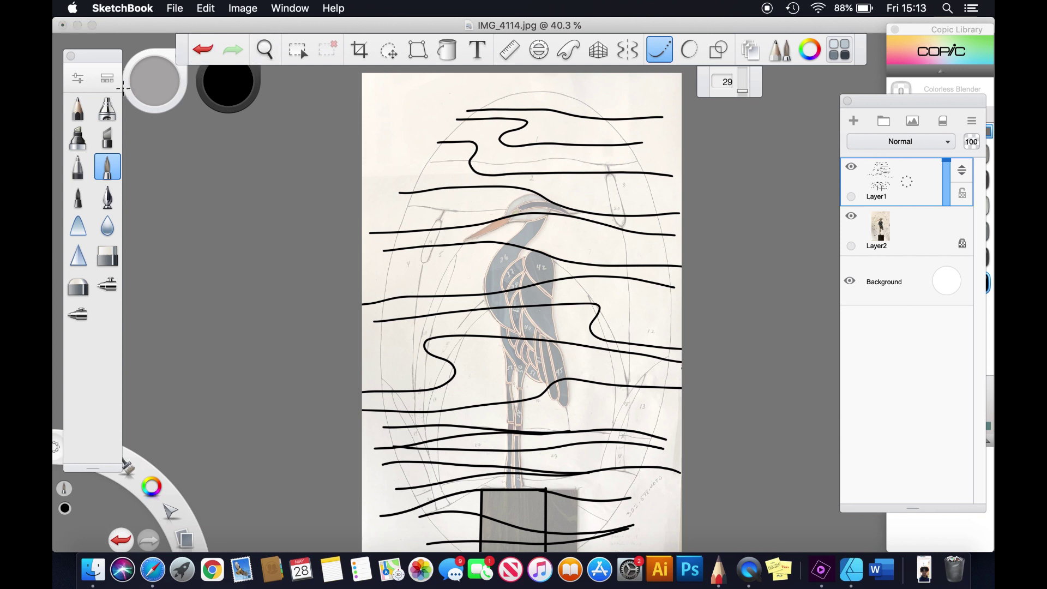
Add a new layer above the sky and water lines and draw a large ellipse on it.
{"action": "left_click", "coordinate": [265, 49]}
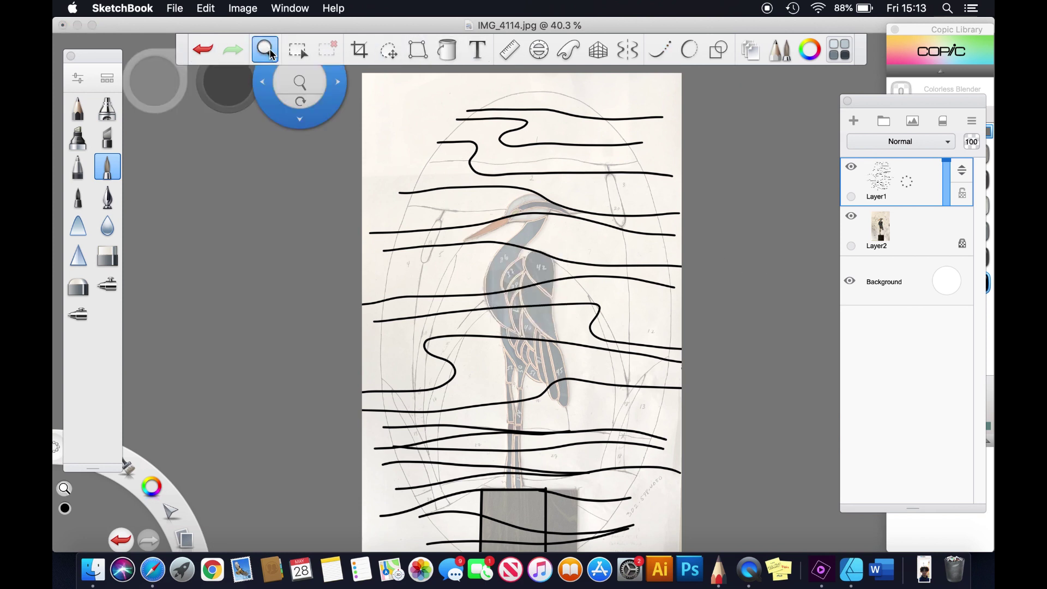
{"action": "left_click_drag", "start_coordinate": [297, 104], "coordinate": [829, 164]}
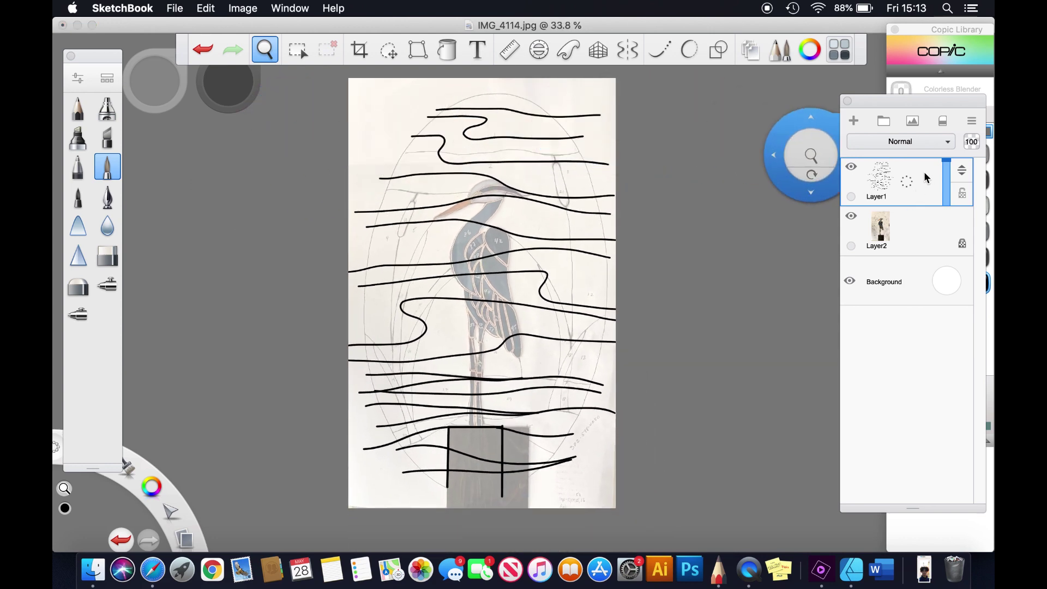
{"action": "left_click", "coordinate": [907, 184]}
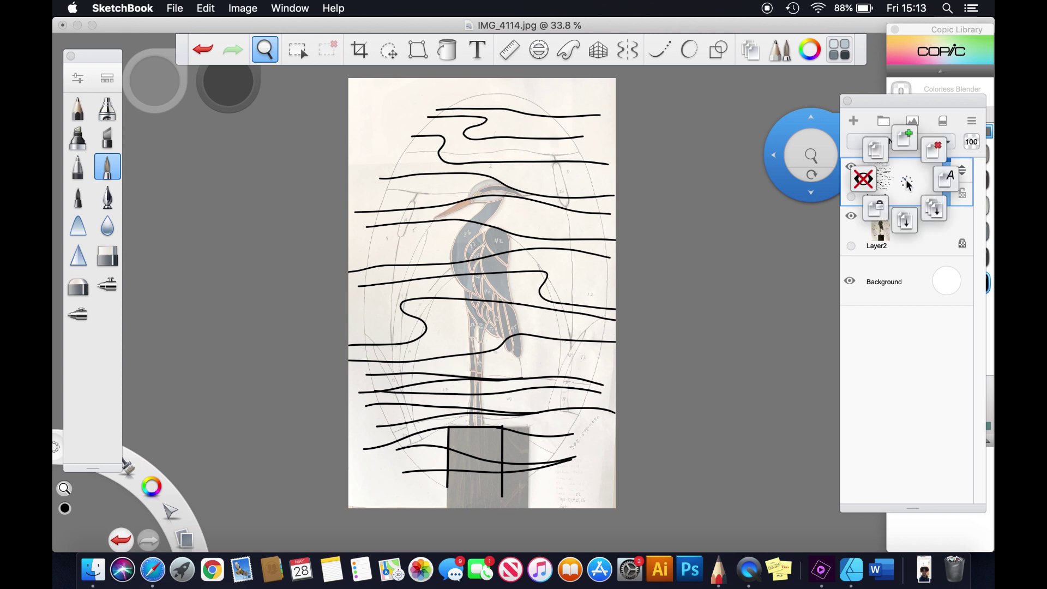
{"action": "left_click", "coordinate": [904, 138]}
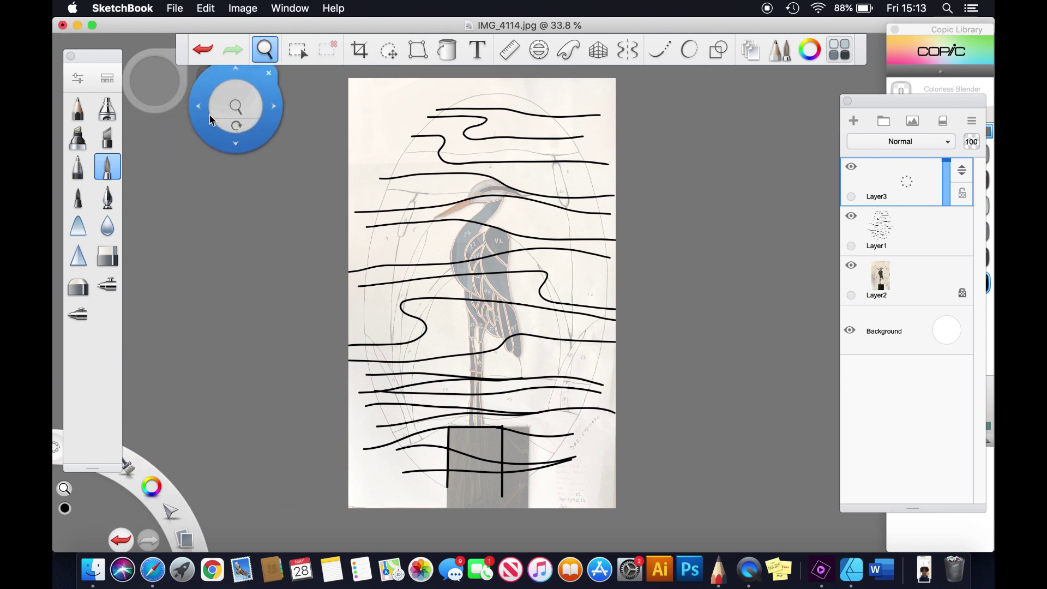
{"action": "left_click", "coordinate": [719, 51]}
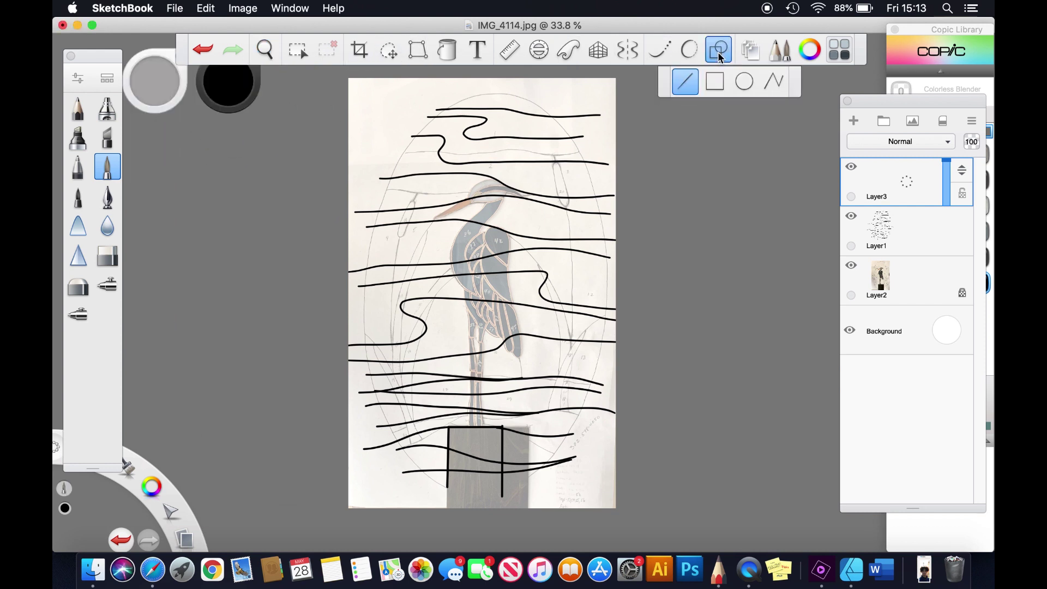
{"action": "left_click", "coordinate": [753, 85]}
{"action": "mouse_move", "coordinate": [408, 156]}
{"action": "left_mouse_down"}
{"action": "mouse_move", "coordinate": [459, 210]}
{"action": "mouse_move", "coordinate": [525, 341]}
{"action": "left_mouse_up"}
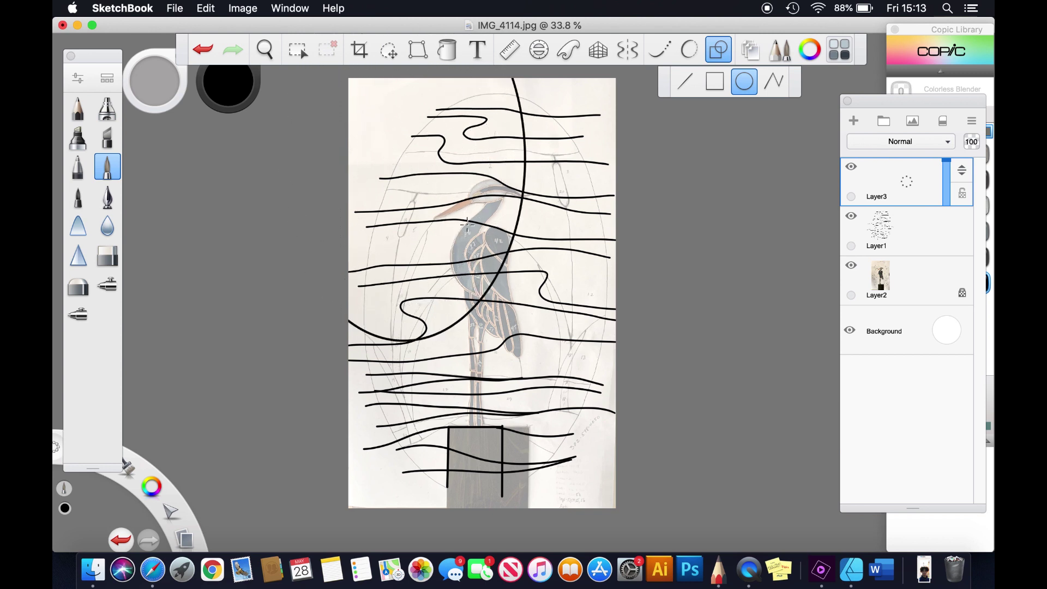
Move the ellipse over the pattern's oval border and stretch its lower edge down to the bottom of the post.
{"action": "left_click", "coordinate": [395, 52]}
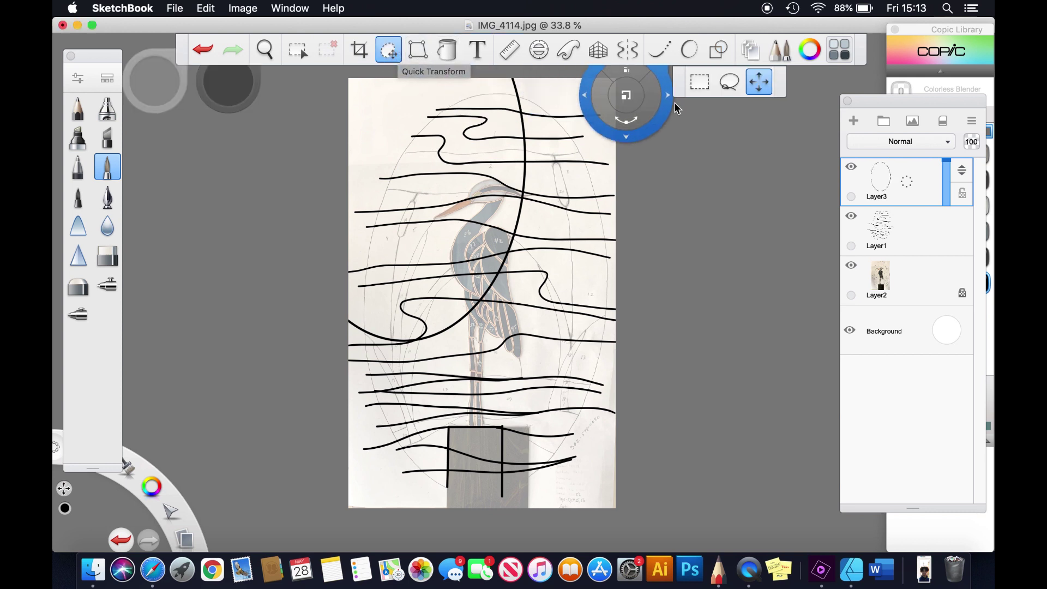
{"action": "left_click_drag", "start_coordinate": [661, 140], "coordinate": [745, 241]}
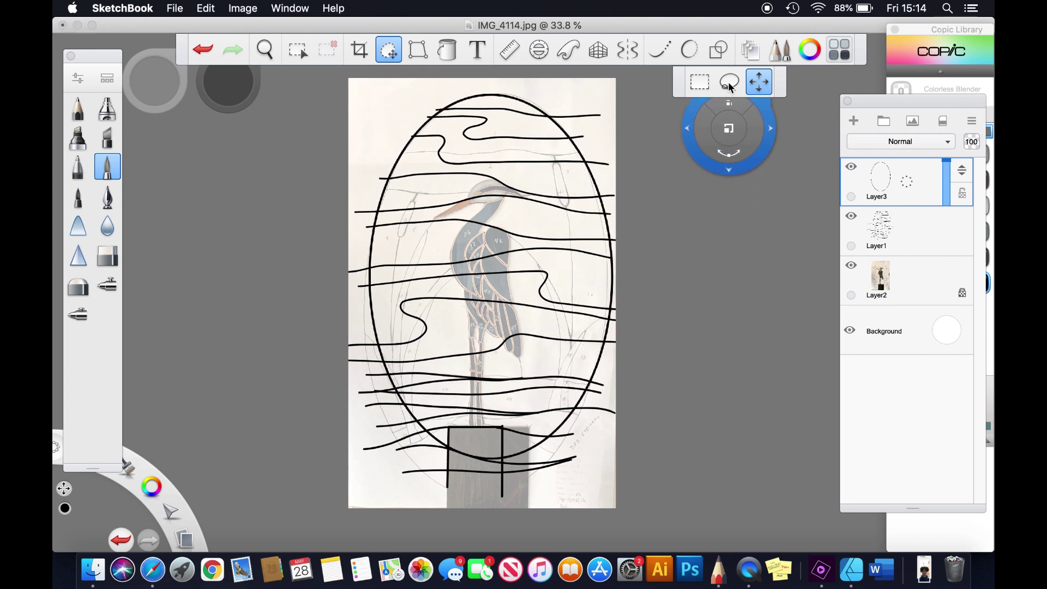
{"action": "left_click", "coordinate": [424, 54]}
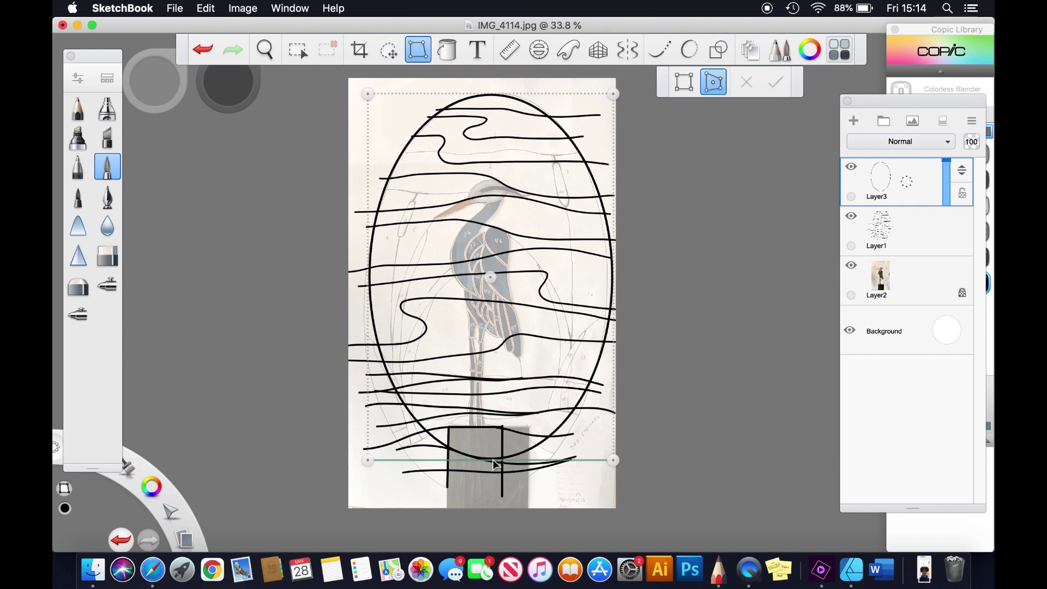
{"action": "mouse_move", "coordinate": [494, 477]}
{"action": "left_mouse_down"}
{"action": "mouse_move", "coordinate": [489, 503]}
{"action": "mouse_move", "coordinate": [492, 492]}
{"action": "left_mouse_up"}
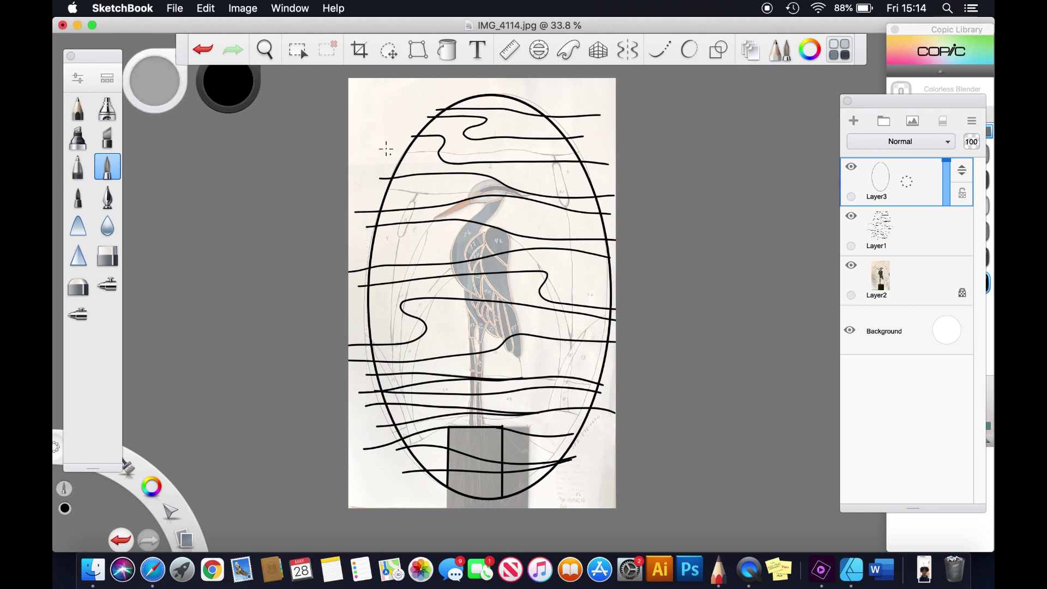
Nudge the stretched ellipse slightly so it lines up with the pattern's oval border.
{"action": "left_click", "coordinate": [390, 52]}
{"action": "mouse_move", "coordinate": [440, 215]}
{"action": "left_mouse_down"}
{"action": "mouse_move", "coordinate": [442, 206]}
{"action": "mouse_move", "coordinate": [653, 207]}
{"action": "left_mouse_up"}
{"action": "mouse_move", "coordinate": [721, 215]}
{"action": "left_mouse_down"}
{"action": "mouse_move", "coordinate": [725, 194]}
{"action": "mouse_move", "coordinate": [710, 220]}
{"action": "left_mouse_up"}
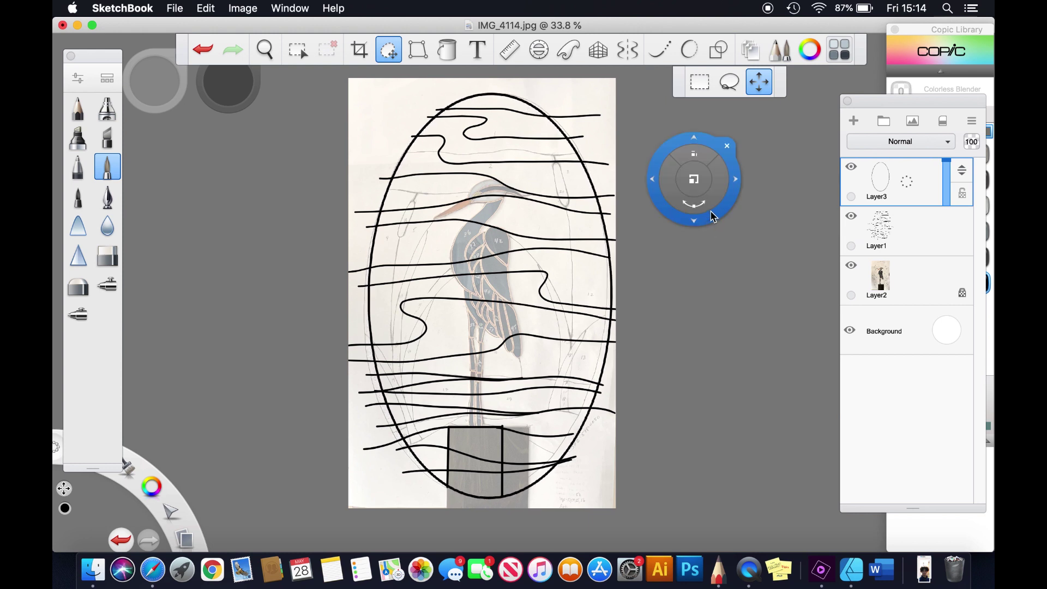
{"action": "left_click_drag", "start_coordinate": [718, 211], "coordinate": [753, 192]}
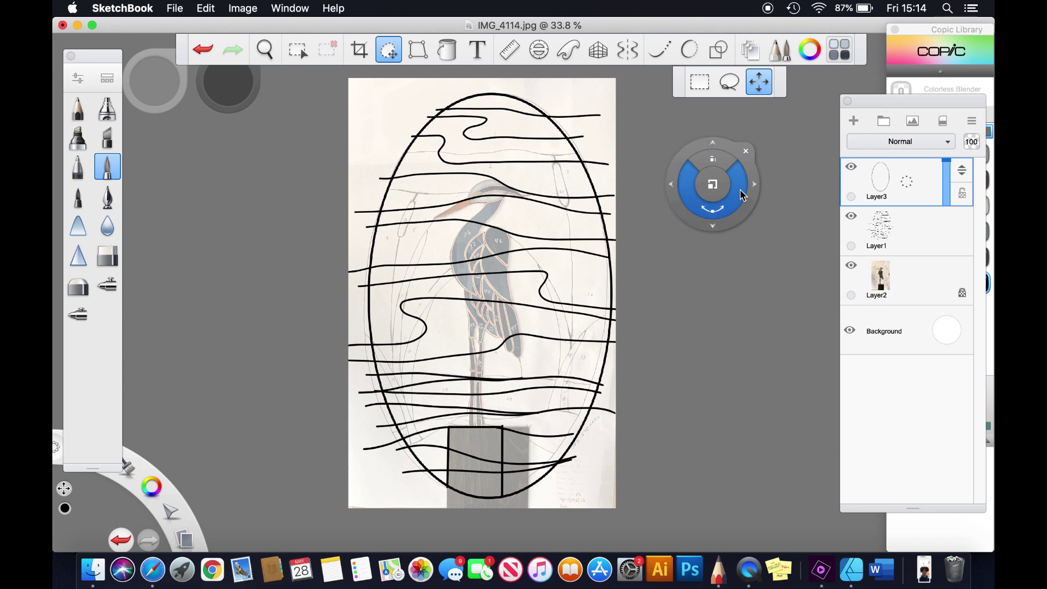
{"action": "left_click_drag", "start_coordinate": [733, 199], "coordinate": [873, 180]}
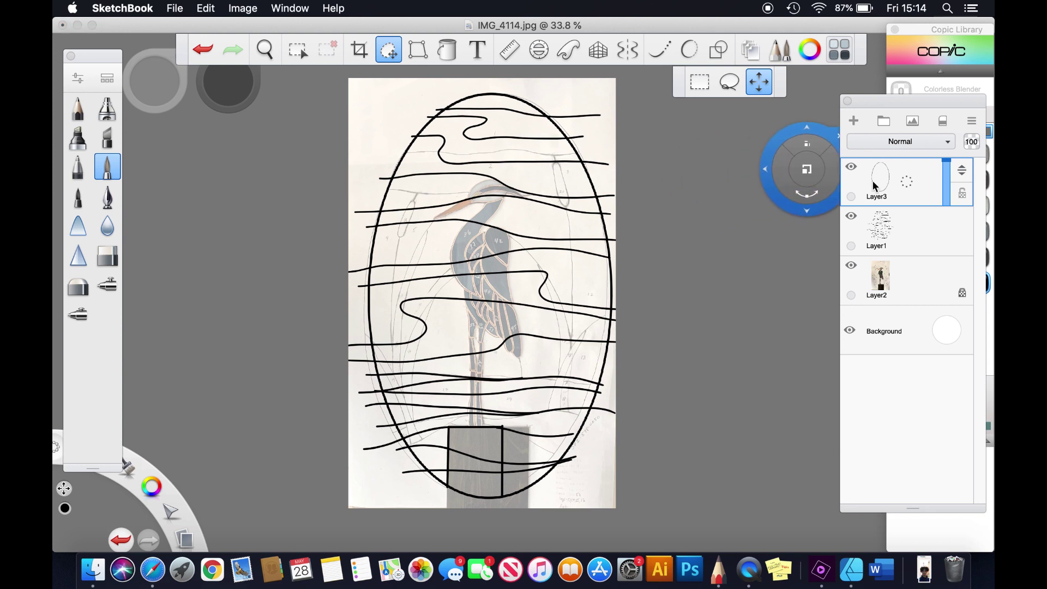
Lock the transparency of the ellipse's layer.
{"action": "left_click", "coordinate": [919, 228]}
{"action": "mouse_move", "coordinate": [835, 228]}
{"action": "left_mouse_down"}
{"action": "mouse_move", "coordinate": [311, 180]}
{"action": "mouse_move", "coordinate": [930, 192]}
{"action": "left_mouse_up"}
{"action": "left_click", "coordinate": [930, 192]}
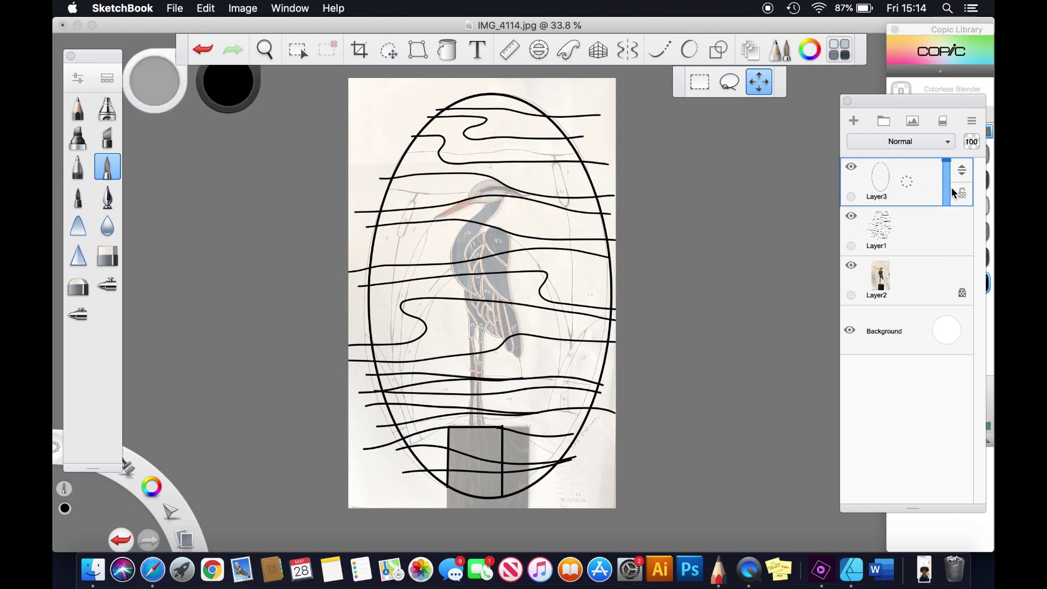
{"action": "left_click", "coordinate": [962, 196]}
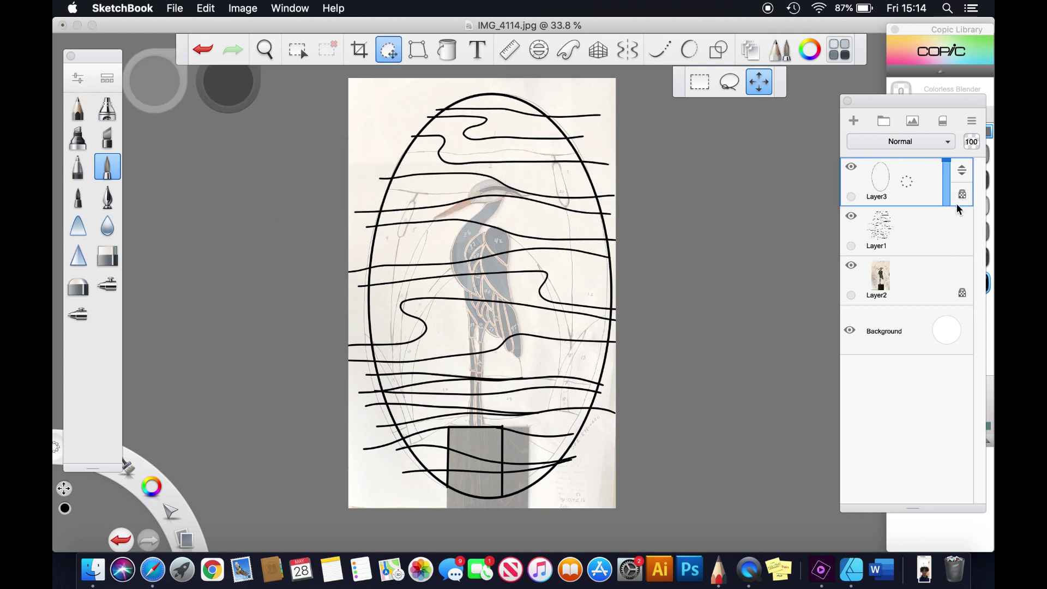
On the sky and water line layer, erase the upper line ends outside the oval and undo the last erasure.
{"action": "left_click", "coordinate": [932, 240]}
{"action": "mouse_move", "coordinate": [945, 239]}
{"action": "left_mouse_down"}
{"action": "mouse_move", "coordinate": [490, 212]}
{"action": "mouse_move", "coordinate": [248, 287]}
{"action": "mouse_move", "coordinate": [128, 194]}
{"action": "left_mouse_up"}
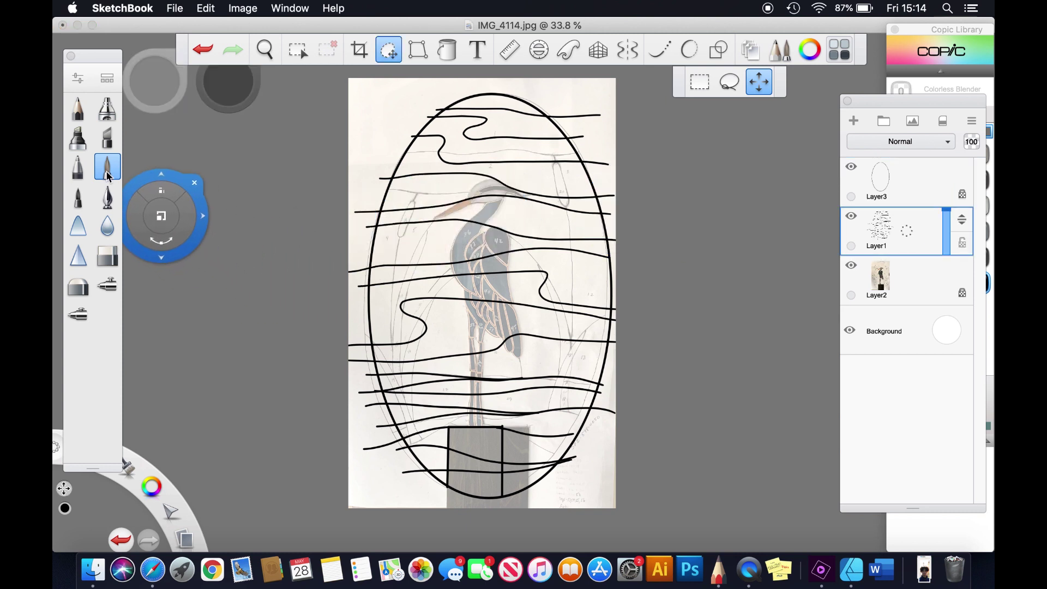
{"action": "left_click", "coordinate": [109, 258]}
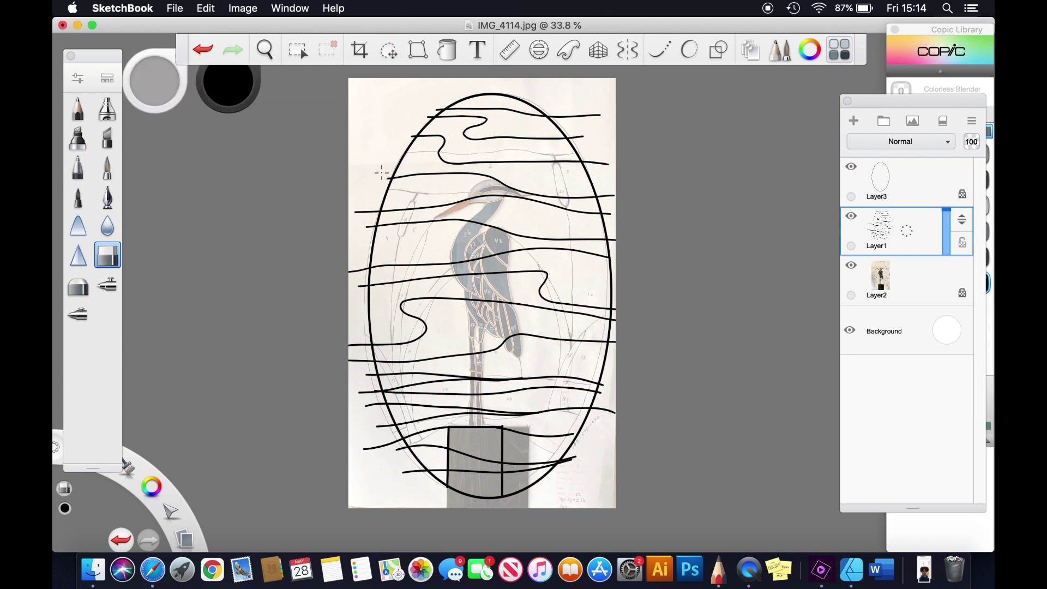
{"action": "left_click_drag", "start_coordinate": [355, 215], "coordinate": [360, 220]}
{"action": "left_click_drag", "start_coordinate": [372, 208], "coordinate": [363, 232]}
{"action": "mouse_move", "coordinate": [588, 133]}
{"action": "left_mouse_down"}
{"action": "mouse_move", "coordinate": [578, 135]}
{"action": "mouse_move", "coordinate": [607, 168]}
{"action": "left_mouse_up"}
{"action": "left_click_drag", "start_coordinate": [603, 195], "coordinate": [599, 197]}
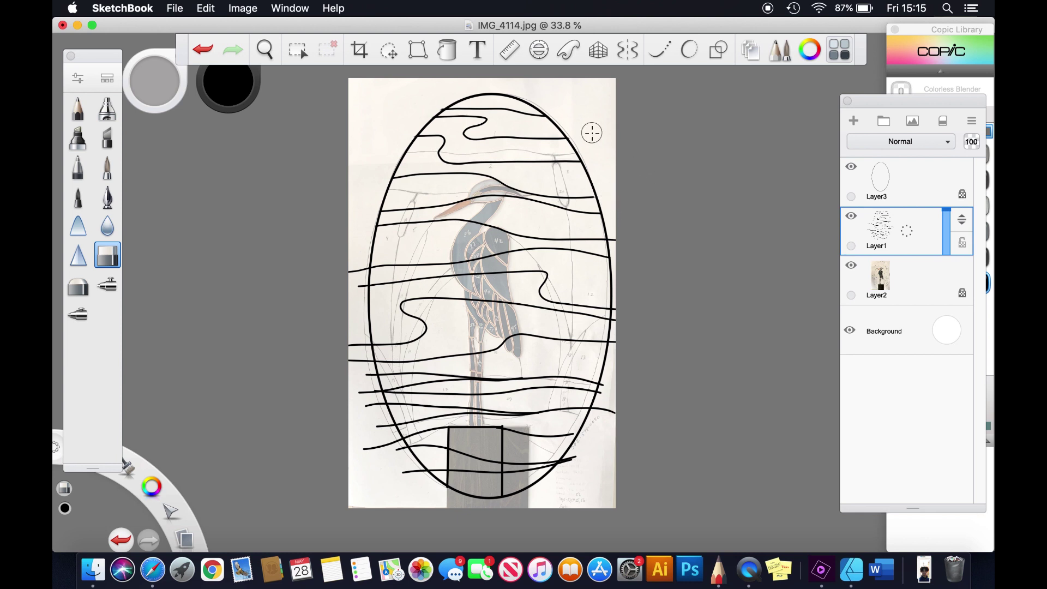
{"action": "left_click", "coordinate": [207, 53]}
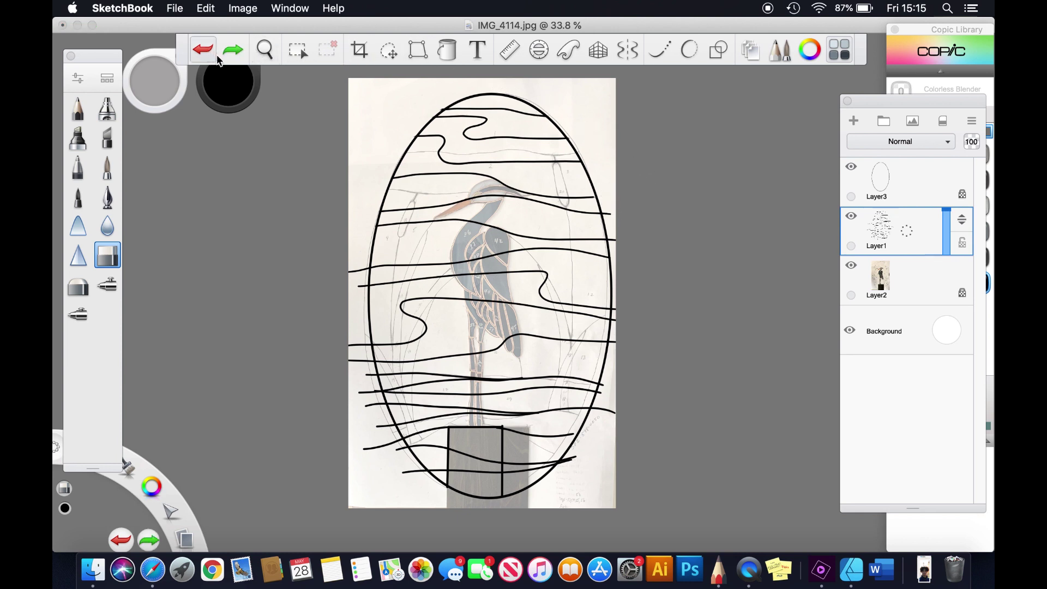
Erase the remaining line ends outside the oval on both sides, from the heron's head down to its lower body.
{"action": "left_click", "coordinate": [265, 49]}
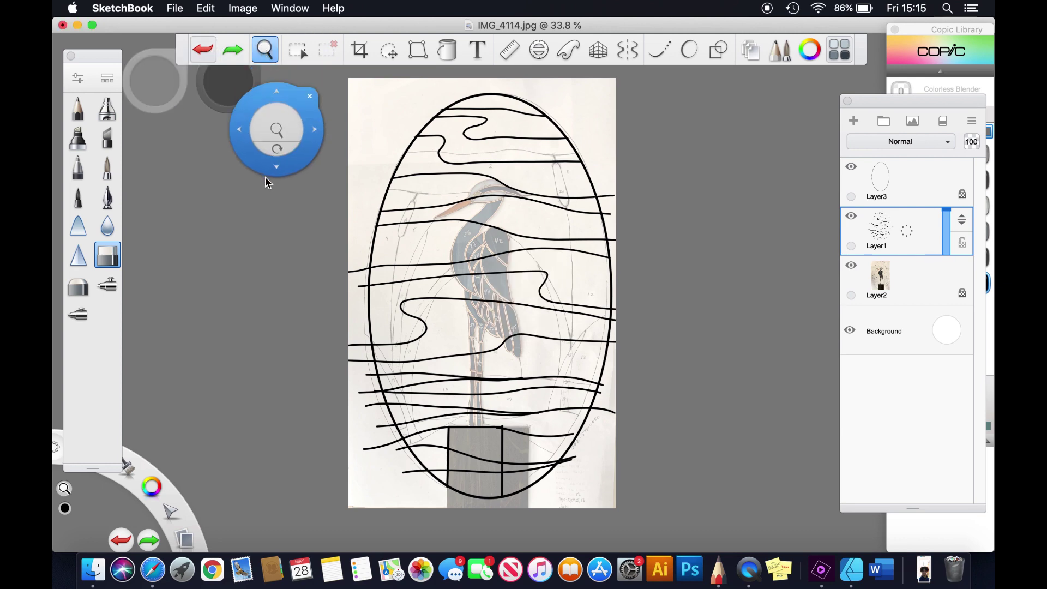
{"action": "left_click_drag", "start_coordinate": [269, 184], "coordinate": [150, 245]}
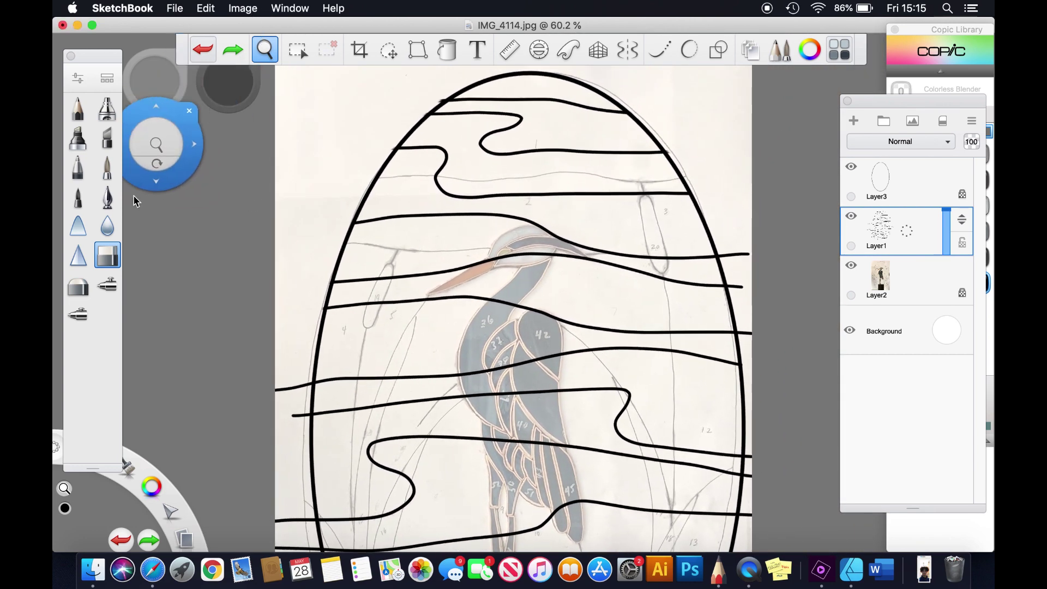
{"action": "left_click", "coordinate": [107, 254]}
{"action": "mouse_move", "coordinate": [280, 382]}
{"action": "left_mouse_down"}
{"action": "mouse_move", "coordinate": [291, 381]}
{"action": "mouse_move", "coordinate": [284, 373]}
{"action": "mouse_move", "coordinate": [293, 414]}
{"action": "left_mouse_up"}
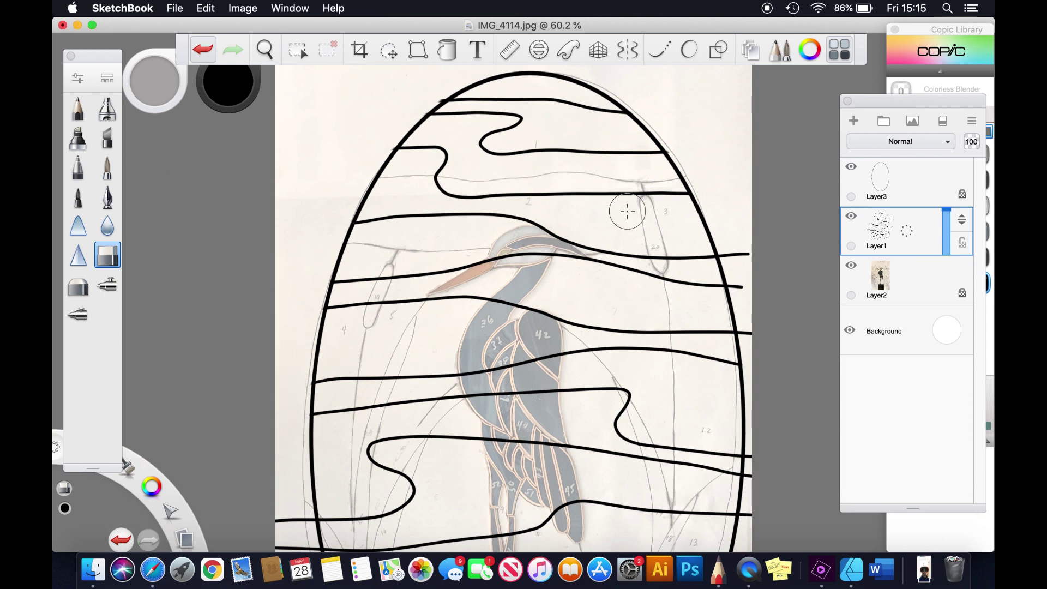
{"action": "mouse_move", "coordinate": [737, 241]}
{"action": "left_mouse_down"}
{"action": "mouse_move", "coordinate": [747, 245]}
{"action": "mouse_move", "coordinate": [735, 251]}
{"action": "mouse_move", "coordinate": [750, 273]}
{"action": "mouse_move", "coordinate": [753, 332]}
{"action": "left_mouse_up"}
{"action": "left_click_drag", "start_coordinate": [761, 444], "coordinate": [763, 471]}
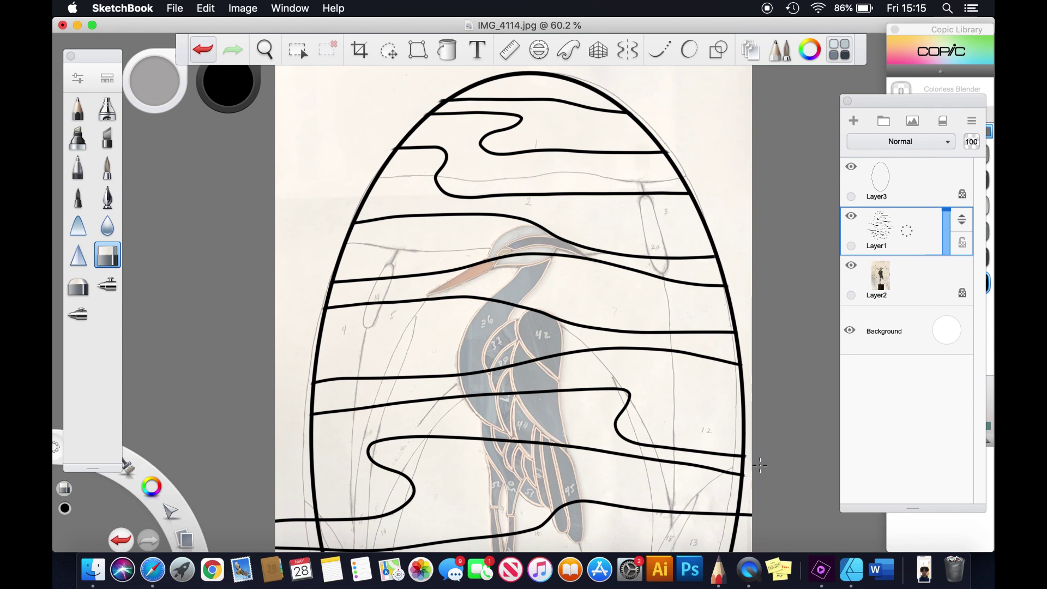
{"action": "mouse_move", "coordinate": [283, 520]}
{"action": "left_mouse_down"}
{"action": "mouse_move", "coordinate": [270, 521]}
{"action": "mouse_move", "coordinate": [284, 515]}
{"action": "left_mouse_up"}
Erase the left ends of the lower background and water lines where they extend outside the oval.
{"action": "left_click", "coordinate": [265, 50]}
{"action": "mouse_move", "coordinate": [278, 97]}
{"action": "left_mouse_down"}
{"action": "mouse_move", "coordinate": [304, 206]}
{"action": "mouse_move", "coordinate": [322, 224]}
{"action": "mouse_move", "coordinate": [280, 116]}
{"action": "left_mouse_up"}
{"action": "left_click_drag", "start_coordinate": [282, 204], "coordinate": [239, 176]}
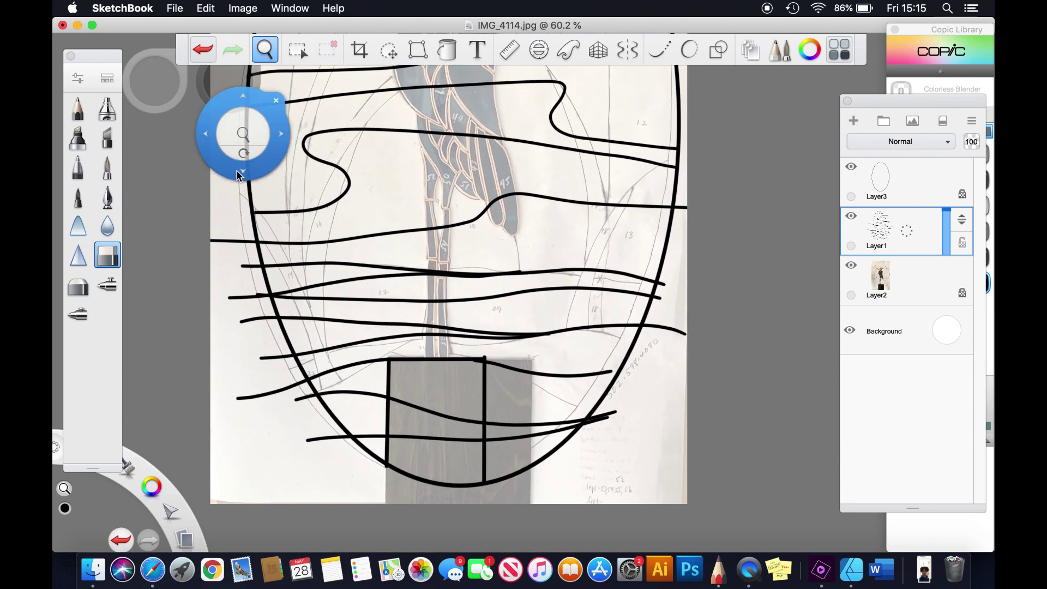
{"action": "left_click", "coordinate": [112, 248]}
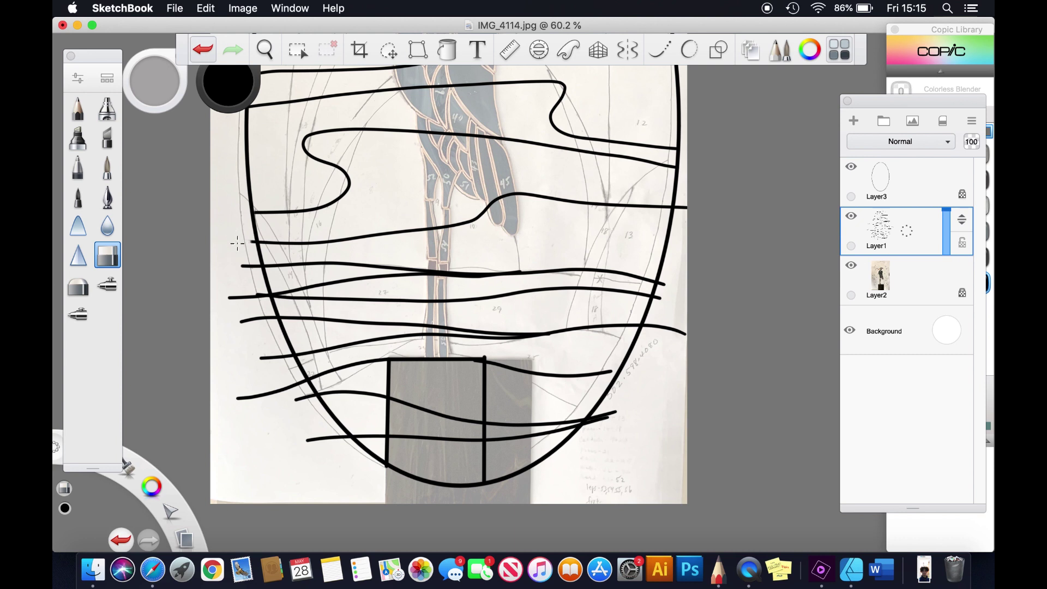
{"action": "mouse_move", "coordinate": [240, 242]}
{"action": "left_mouse_down"}
{"action": "mouse_move", "coordinate": [236, 269]}
{"action": "mouse_move", "coordinate": [246, 277]}
{"action": "mouse_move", "coordinate": [236, 276]}
{"action": "mouse_move", "coordinate": [234, 311]}
{"action": "mouse_move", "coordinate": [252, 309]}
{"action": "left_mouse_up"}
{"action": "mouse_move", "coordinate": [257, 302]}
{"action": "left_mouse_down"}
{"action": "mouse_move", "coordinate": [245, 309]}
{"action": "mouse_move", "coordinate": [259, 328]}
{"action": "left_mouse_up"}
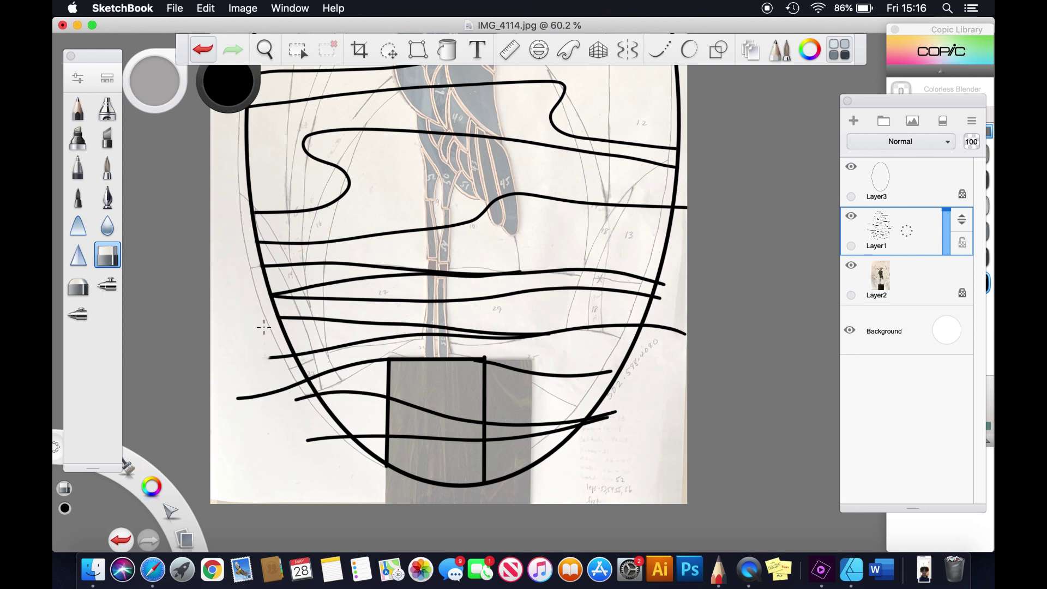
{"action": "mouse_move", "coordinate": [280, 363]}
{"action": "left_mouse_down"}
{"action": "mouse_move", "coordinate": [231, 408]}
{"action": "mouse_move", "coordinate": [294, 387]}
{"action": "mouse_move", "coordinate": [302, 402]}
{"action": "mouse_move", "coordinate": [288, 437]}
{"action": "mouse_move", "coordinate": [334, 441]}
{"action": "left_mouse_up"}
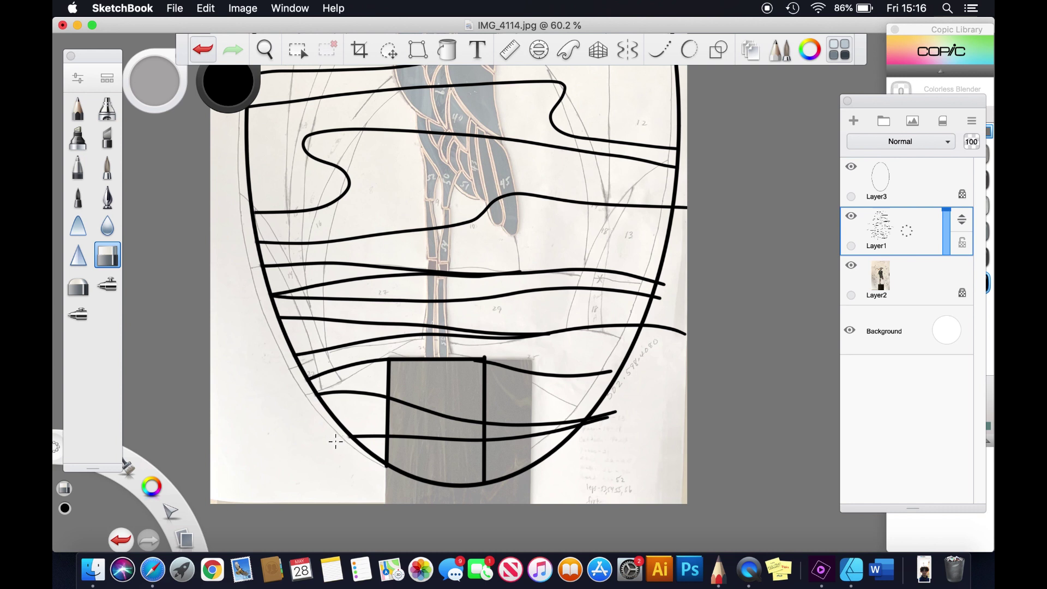
Erase the lower lines' right ends outside the oval and extend the short water line beside the post to the oval's edge.
{"action": "left_click_drag", "start_coordinate": [627, 416], "coordinate": [598, 428]}
{"action": "mouse_move", "coordinate": [669, 329]}
{"action": "left_mouse_down"}
{"action": "mouse_move", "coordinate": [691, 330]}
{"action": "mouse_move", "coordinate": [668, 303]}
{"action": "mouse_move", "coordinate": [687, 218]}
{"action": "left_mouse_up"}
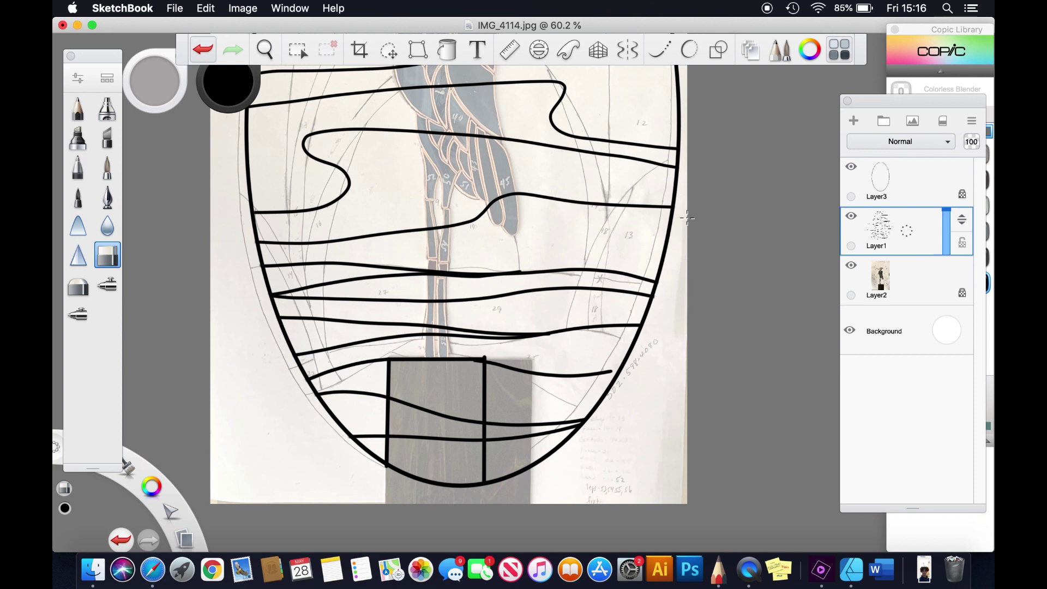
{"action": "left_click", "coordinate": [107, 166]}
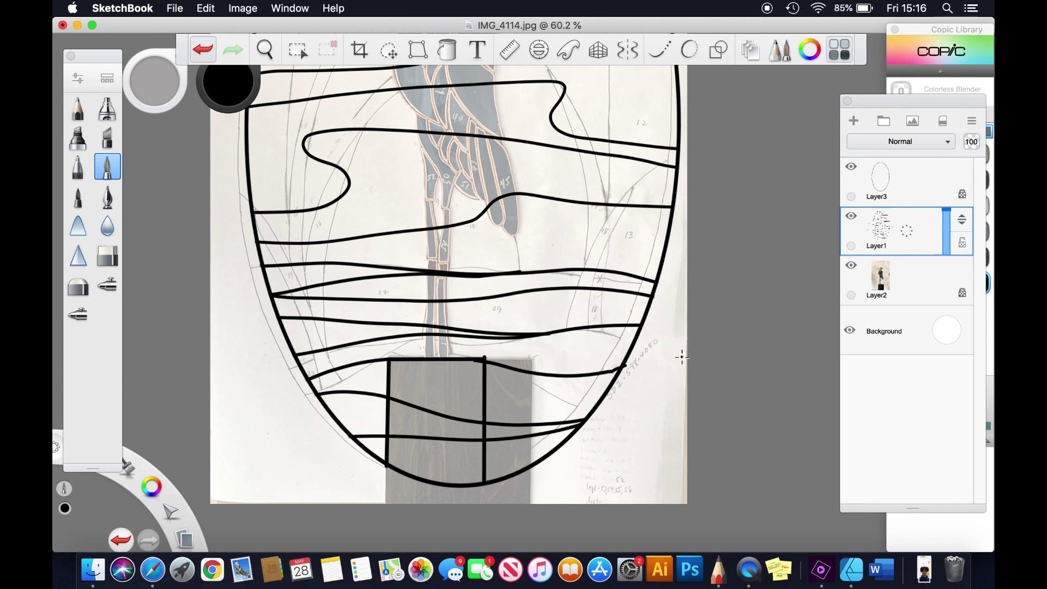
{"action": "left_click", "coordinate": [107, 255]}
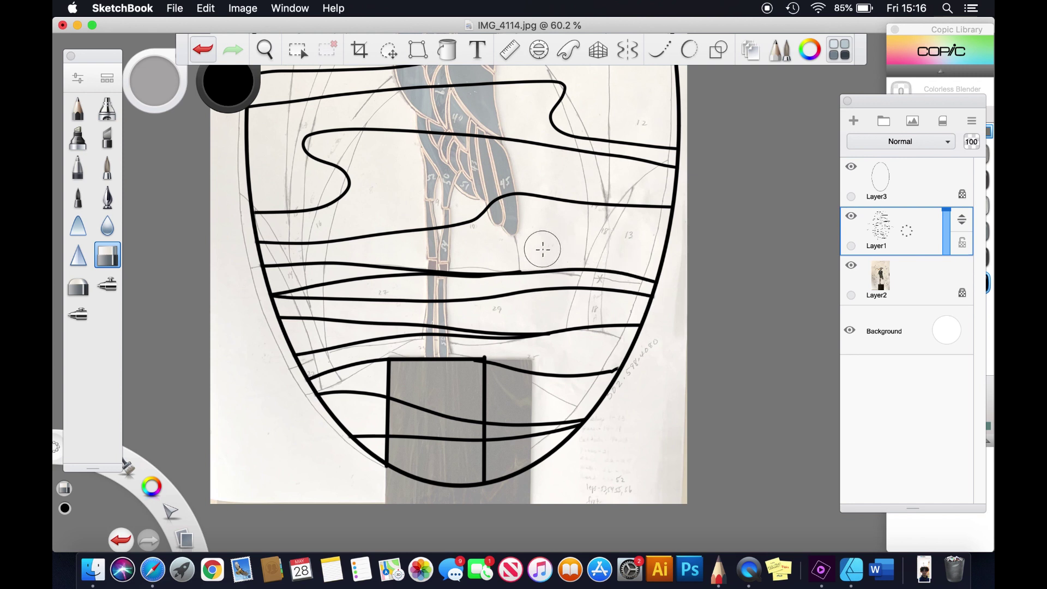
{"action": "left_click", "coordinate": [590, 145]}
Add a new layer directly above the heron photo and trace the outlines of the heron's legs with the paintbrush.
{"action": "left_click", "coordinate": [921, 283]}
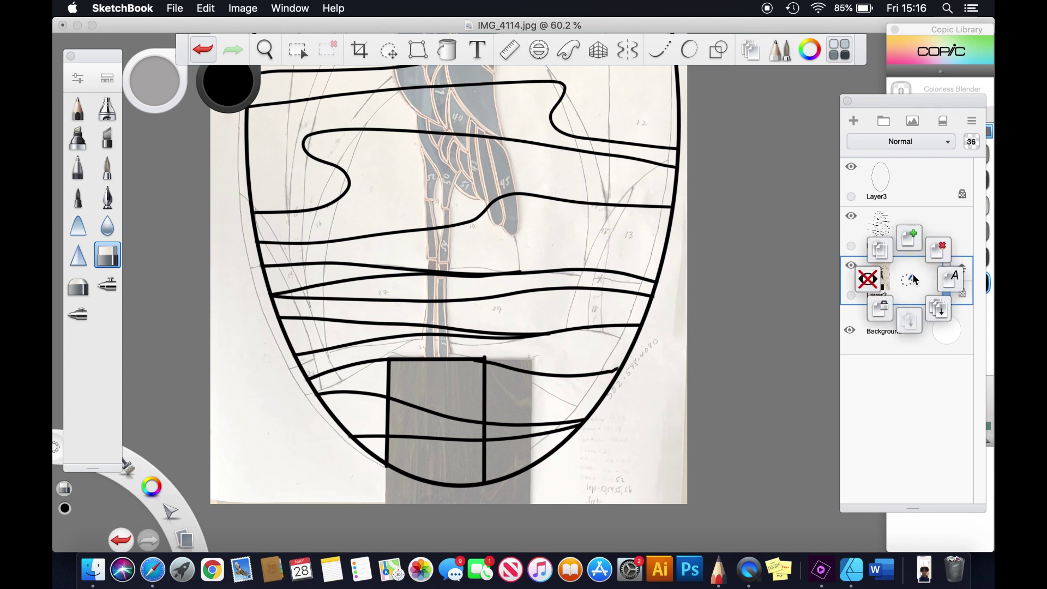
{"action": "left_click", "coordinate": [909, 238]}
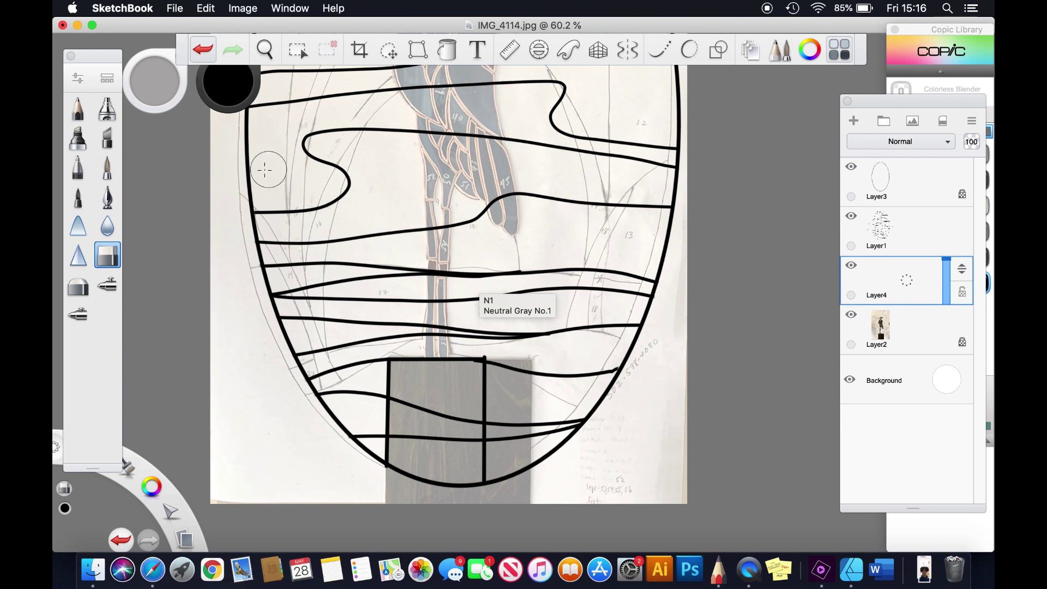
{"action": "left_click", "coordinate": [108, 172]}
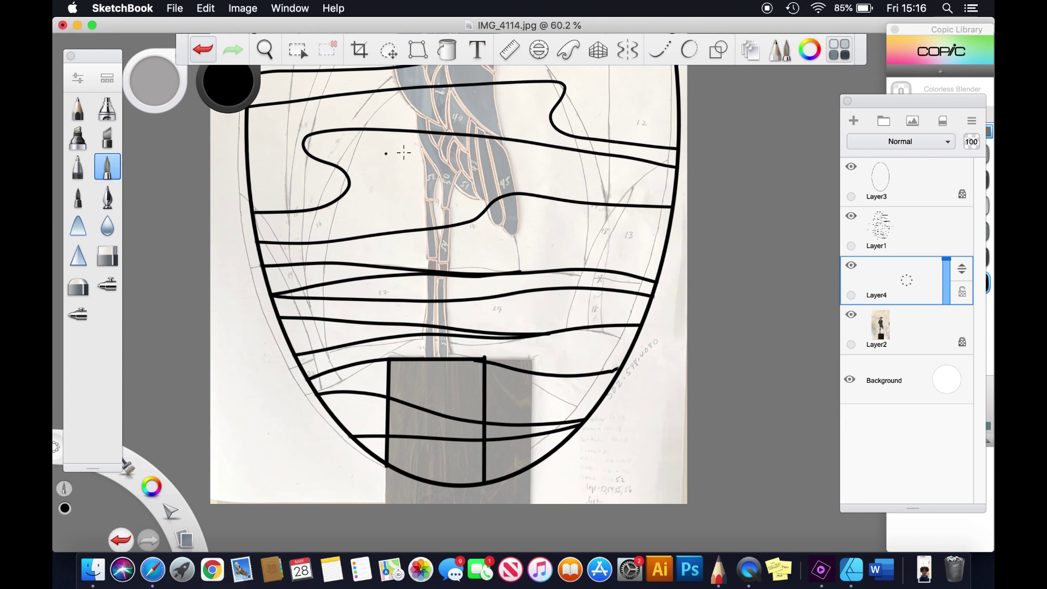
{"action": "left_click_drag", "start_coordinate": [424, 172], "coordinate": [426, 206]}
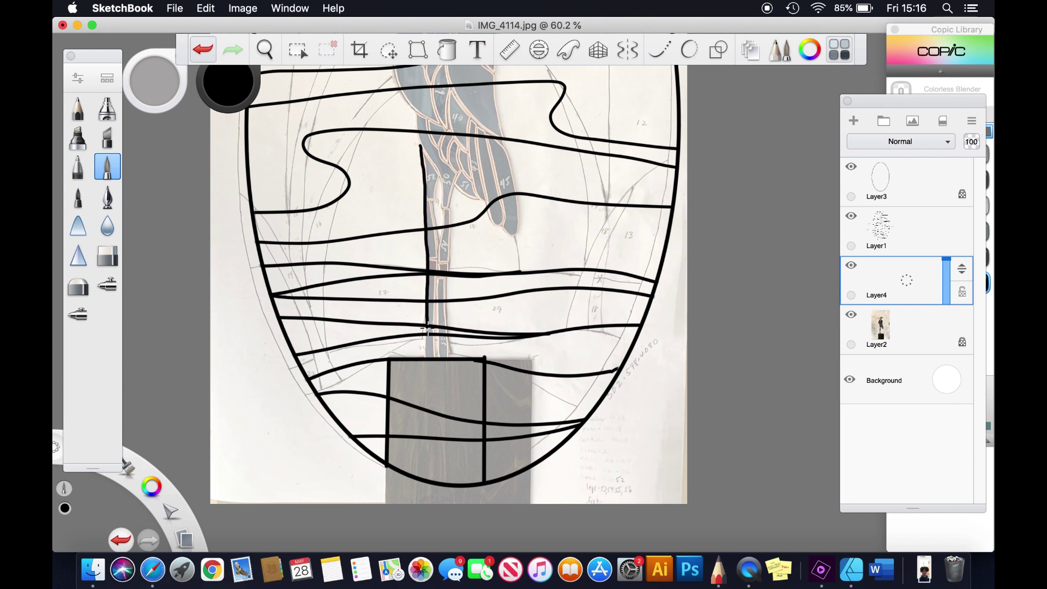
{"action": "left_click_drag", "start_coordinate": [427, 352], "coordinate": [428, 361]}
{"action": "left_click_drag", "start_coordinate": [437, 200], "coordinate": [438, 218]}
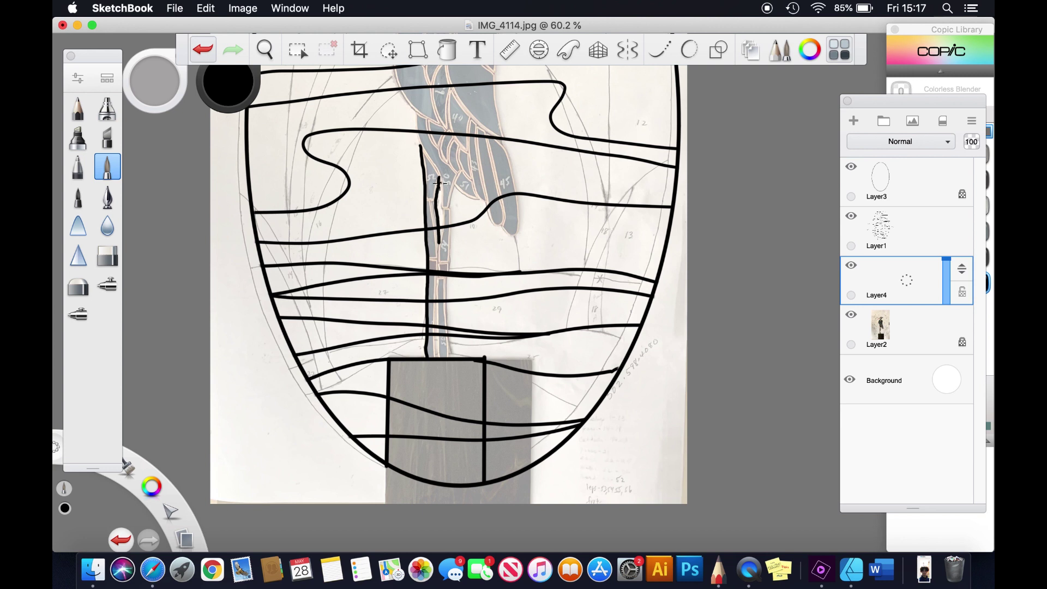
{"action": "mouse_move", "coordinate": [437, 186]}
{"action": "left_mouse_down"}
{"action": "mouse_move", "coordinate": [439, 234]}
{"action": "mouse_move", "coordinate": [453, 206]}
{"action": "mouse_move", "coordinate": [454, 354]}
{"action": "left_mouse_up"}
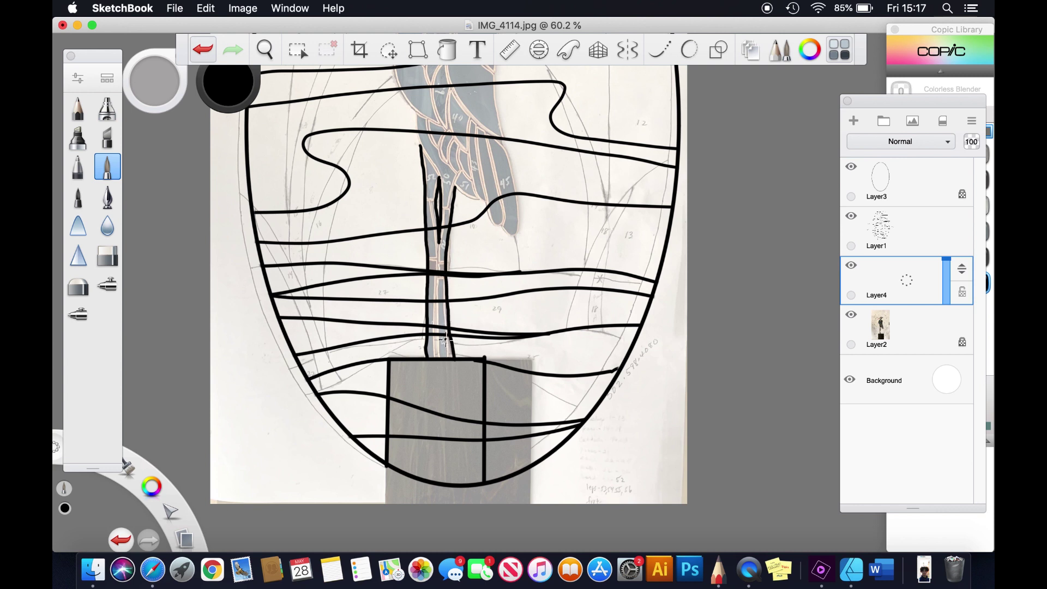
Trace the heron's beak, head, crest and back of the neck, undoing the faulty strokes.
{"action": "left_click", "coordinate": [269, 52]}
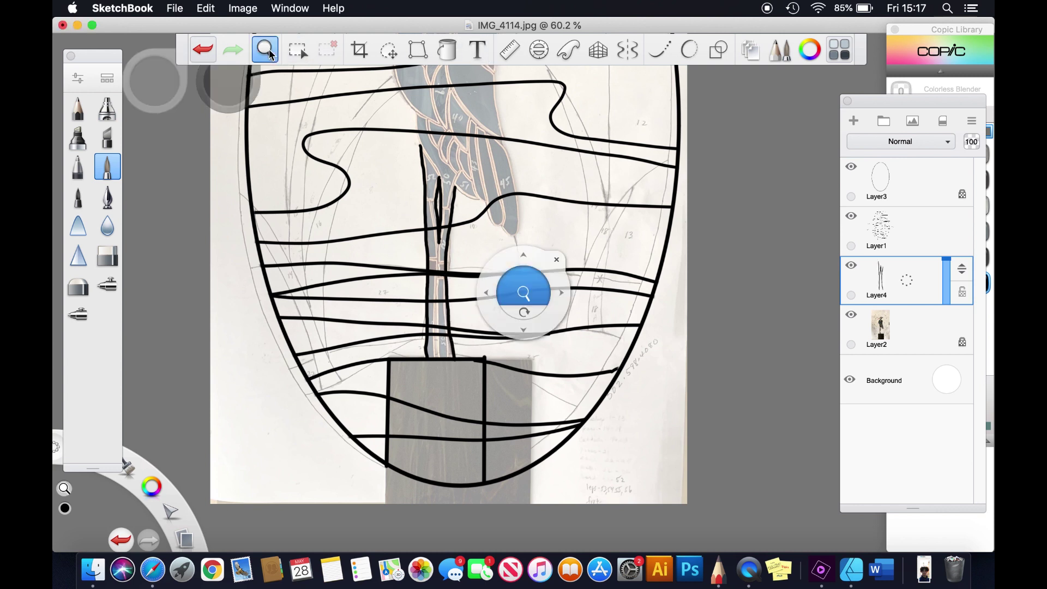
{"action": "left_click_drag", "start_coordinate": [289, 126], "coordinate": [275, 371]}
{"action": "left_click", "coordinate": [108, 170]}
{"action": "mouse_move", "coordinate": [408, 197]}
{"action": "left_mouse_down"}
{"action": "mouse_move", "coordinate": [350, 236]}
{"action": "mouse_move", "coordinate": [443, 207]}
{"action": "left_mouse_up"}
{"action": "mouse_move", "coordinate": [411, 197]}
{"action": "left_mouse_down"}
{"action": "mouse_move", "coordinate": [418, 182]}
{"action": "mouse_move", "coordinate": [474, 164]}
{"action": "left_mouse_up"}
{"action": "key", "text": "super+z"}
{"action": "mouse_move", "coordinate": [516, 197]}
{"action": "left_mouse_down"}
{"action": "mouse_move", "coordinate": [457, 165]}
{"action": "mouse_move", "coordinate": [428, 173]}
{"action": "mouse_move", "coordinate": [408, 205]}
{"action": "mouse_move", "coordinate": [422, 209]}
{"action": "mouse_move", "coordinate": [412, 192]}
{"action": "mouse_move", "coordinate": [430, 169]}
{"action": "mouse_move", "coordinate": [457, 165]}
{"action": "mouse_move", "coordinate": [500, 197]}
{"action": "mouse_move", "coordinate": [479, 190]}
{"action": "mouse_move", "coordinate": [431, 261]}
{"action": "left_mouse_up"}
{"action": "key", "text": "super+z"}
Trace the front of the heron's neck and breast, the back and wing edge, and the underside of the tail.
{"action": "mouse_move", "coordinate": [441, 207]}
{"action": "left_mouse_down"}
{"action": "mouse_move", "coordinate": [401, 254]}
{"action": "mouse_move", "coordinate": [382, 330]}
{"action": "mouse_move", "coordinate": [407, 366]}
{"action": "mouse_move", "coordinate": [408, 395]}
{"action": "left_mouse_up"}
{"action": "mouse_move", "coordinate": [431, 262]}
{"action": "left_mouse_down"}
{"action": "mouse_move", "coordinate": [457, 249]}
{"action": "mouse_move", "coordinate": [480, 263]}
{"action": "mouse_move", "coordinate": [503, 483]}
{"action": "left_mouse_up"}
{"action": "left_click_drag", "start_coordinate": [443, 436], "coordinate": [504, 483]}
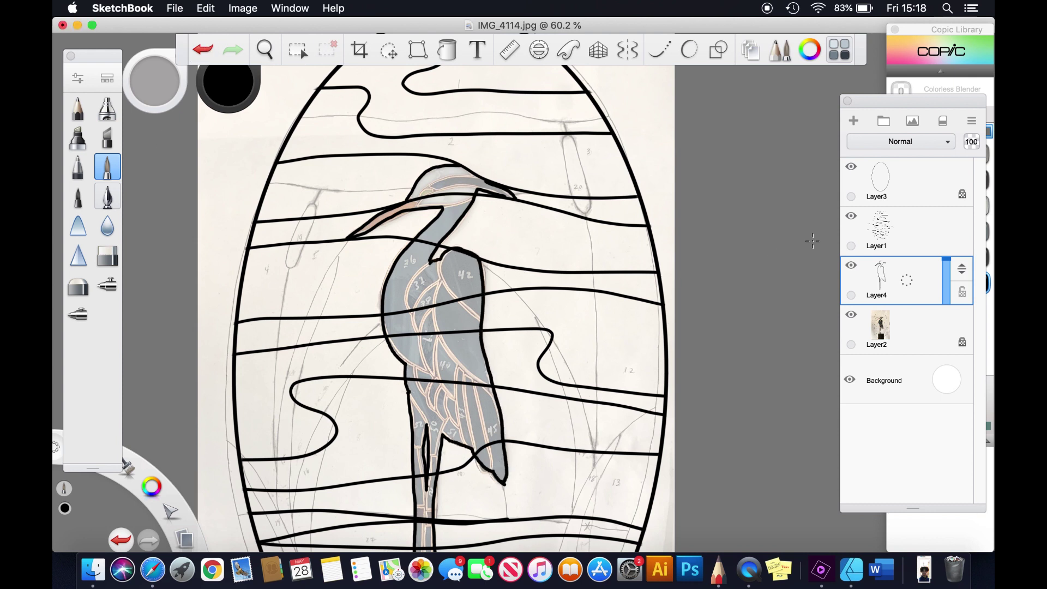
On the sky and water line layer, erase line segments crossing the heron's head, body and tail.
{"action": "left_click", "coordinate": [898, 228]}
{"action": "left_click", "coordinate": [106, 256]}
{"action": "mouse_move", "coordinate": [453, 300]}
{"action": "left_mouse_down"}
{"action": "mouse_move", "coordinate": [404, 338]}
{"action": "mouse_move", "coordinate": [421, 306]}
{"action": "mouse_move", "coordinate": [465, 326]}
{"action": "mouse_move", "coordinate": [462, 283]}
{"action": "left_mouse_up"}
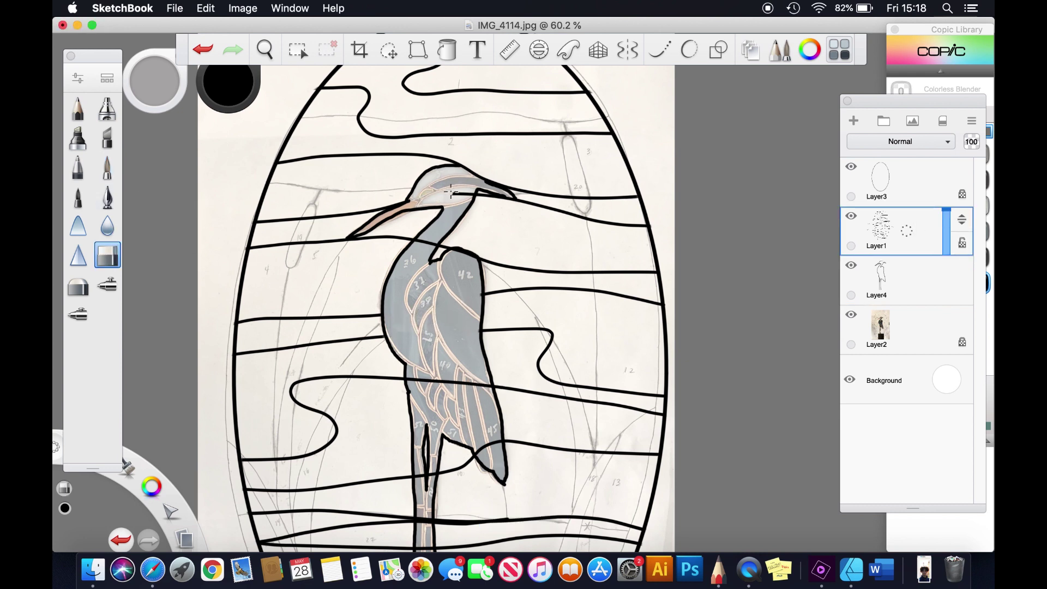
{"action": "mouse_move", "coordinate": [446, 476]}
{"action": "left_mouse_down"}
{"action": "mouse_move", "coordinate": [417, 479]}
{"action": "mouse_move", "coordinate": [454, 452]}
{"action": "left_mouse_up"}
Erase the water line segments between the heron's legs and the curved line crossing the post.
{"action": "left_click_drag", "start_coordinate": [287, 158], "coordinate": [271, 33]}
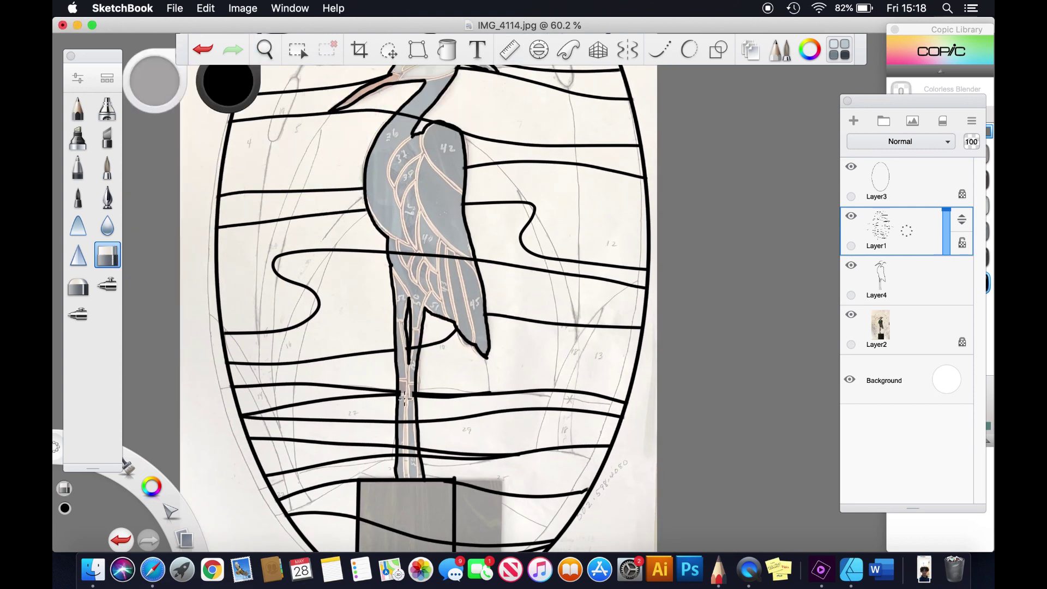
{"action": "left_click_drag", "start_coordinate": [404, 421], "coordinate": [404, 452]}
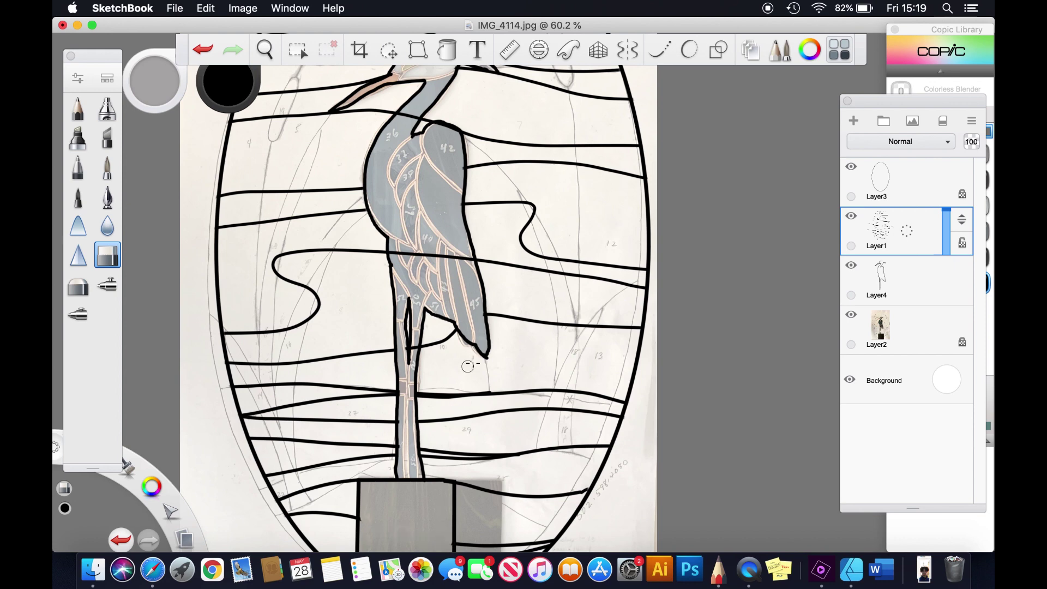
{"action": "key", "text": "super+z"}
{"action": "key", "text": "super+shift+z"}
With the paintbrush, draw an extra background line from the oval's left edge to the heron's breast, undoing the first attempt.
{"action": "left_click", "coordinate": [265, 50]}
{"action": "left_click_drag", "start_coordinate": [299, 84], "coordinate": [300, 117]}
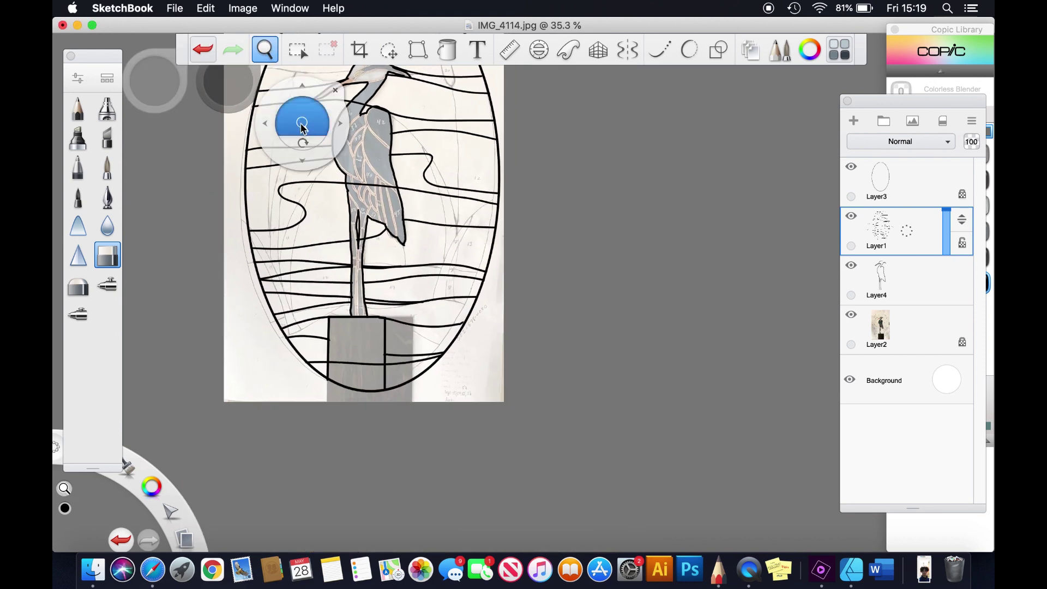
{"action": "left_click_drag", "start_coordinate": [321, 153], "coordinate": [68, 213]}
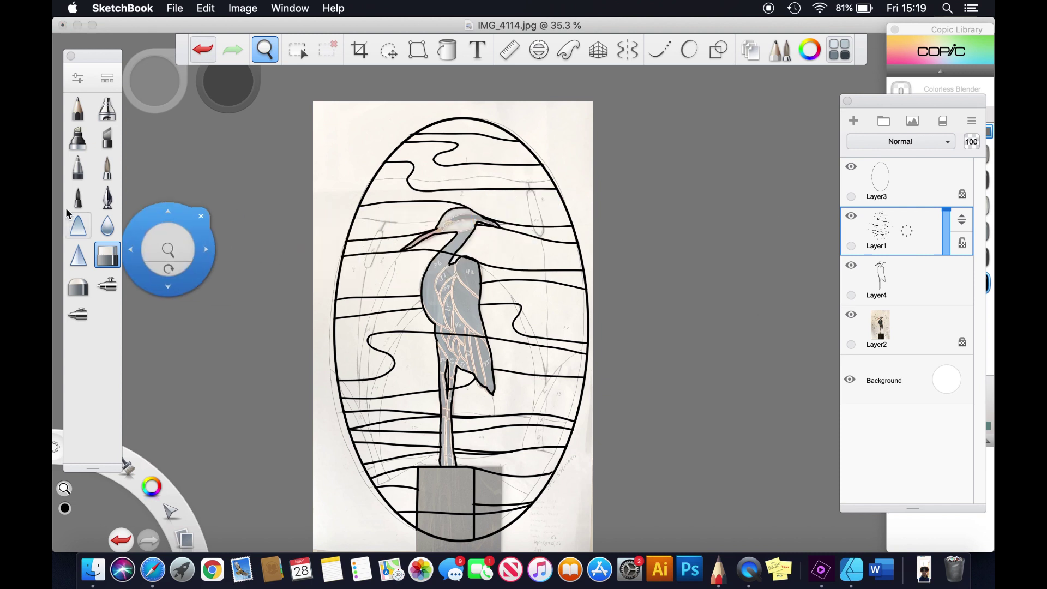
{"action": "left_click", "coordinate": [109, 169]}
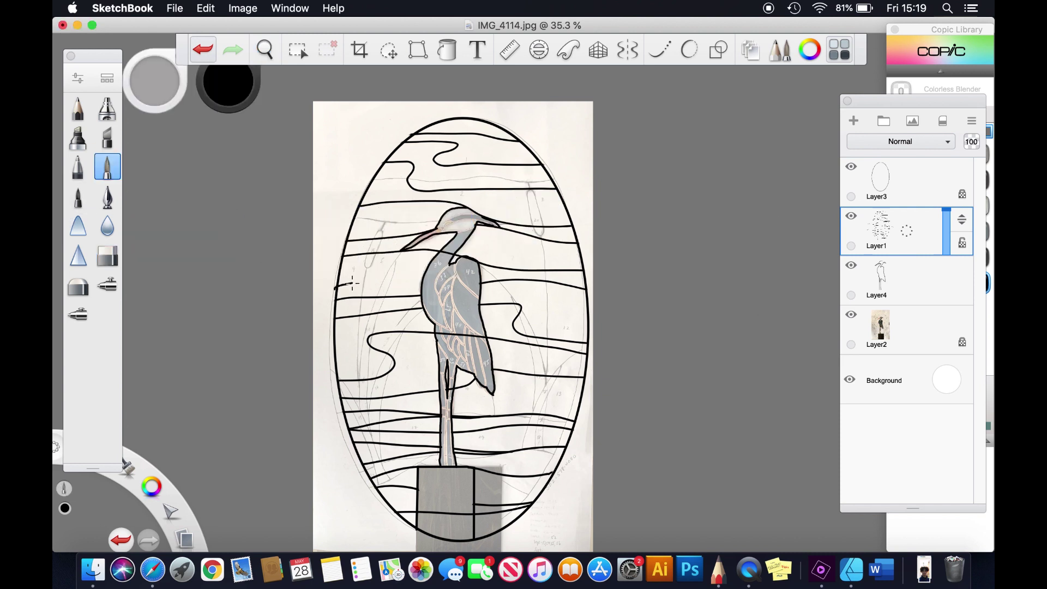
{"action": "left_click", "coordinate": [202, 49]}
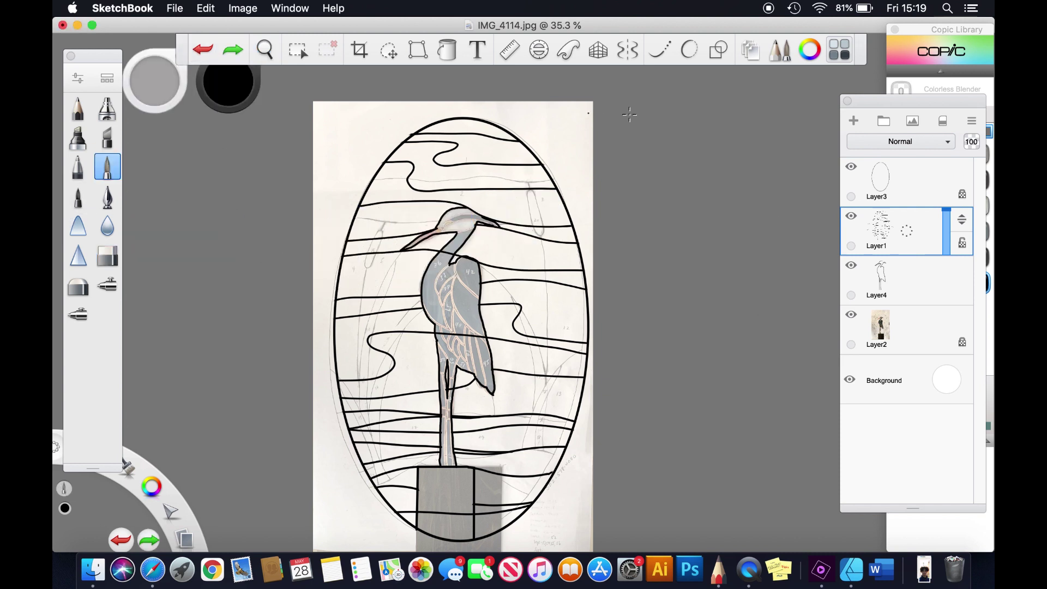
Turn on Steady Stroke and draw a rounded cloud loop on the second sky line near the oval's top.
{"action": "left_click", "coordinate": [265, 49]}
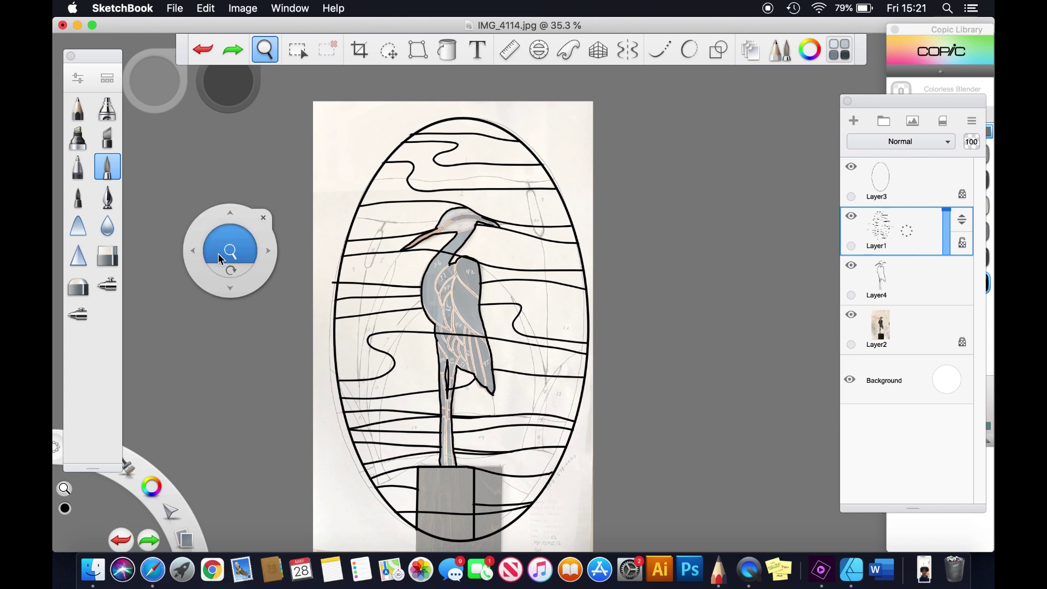
{"action": "mouse_move", "coordinate": [218, 259]}
{"action": "left_mouse_down"}
{"action": "mouse_move", "coordinate": [208, 199]}
{"action": "mouse_move", "coordinate": [117, 321]}
{"action": "mouse_move", "coordinate": [102, 323]}
{"action": "left_mouse_up"}
{"action": "mouse_move", "coordinate": [419, 151]}
{"action": "left_mouse_down"}
{"action": "mouse_move", "coordinate": [280, 224]}
{"action": "mouse_move", "coordinate": [247, 260]}
{"action": "left_mouse_up"}
{"action": "mouse_move", "coordinate": [315, 256]}
{"action": "left_mouse_down"}
{"action": "mouse_move", "coordinate": [366, 98]}
{"action": "mouse_move", "coordinate": [366, 152]}
{"action": "mouse_move", "coordinate": [553, 140]}
{"action": "left_mouse_up"}
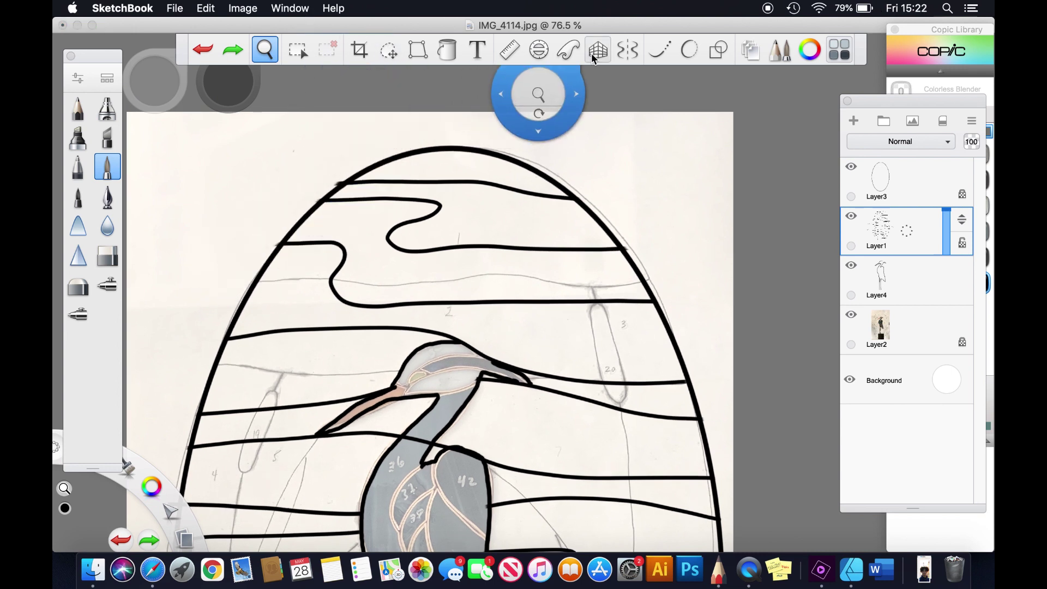
{"action": "left_click", "coordinate": [660, 50]}
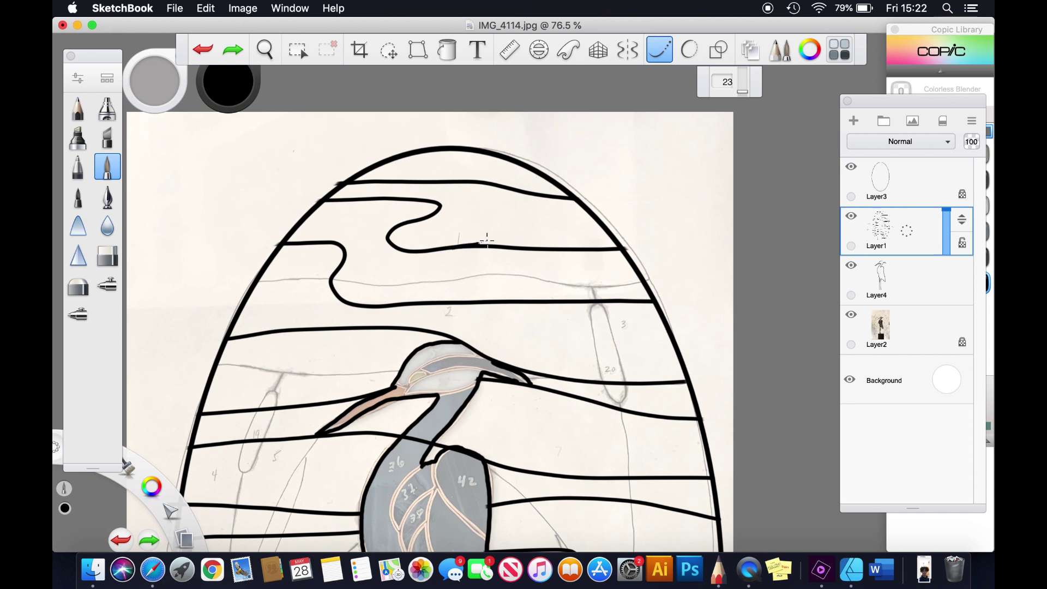
{"action": "mouse_move", "coordinate": [477, 234]}
{"action": "left_mouse_down"}
{"action": "mouse_move", "coordinate": [440, 225]}
{"action": "mouse_move", "coordinate": [440, 210]}
{"action": "mouse_move", "coordinate": [526, 206]}
{"action": "mouse_move", "coordinate": [533, 222]}
{"action": "mouse_move", "coordinate": [507, 242]}
{"action": "mouse_move", "coordinate": [547, 248]}
{"action": "left_mouse_up"}
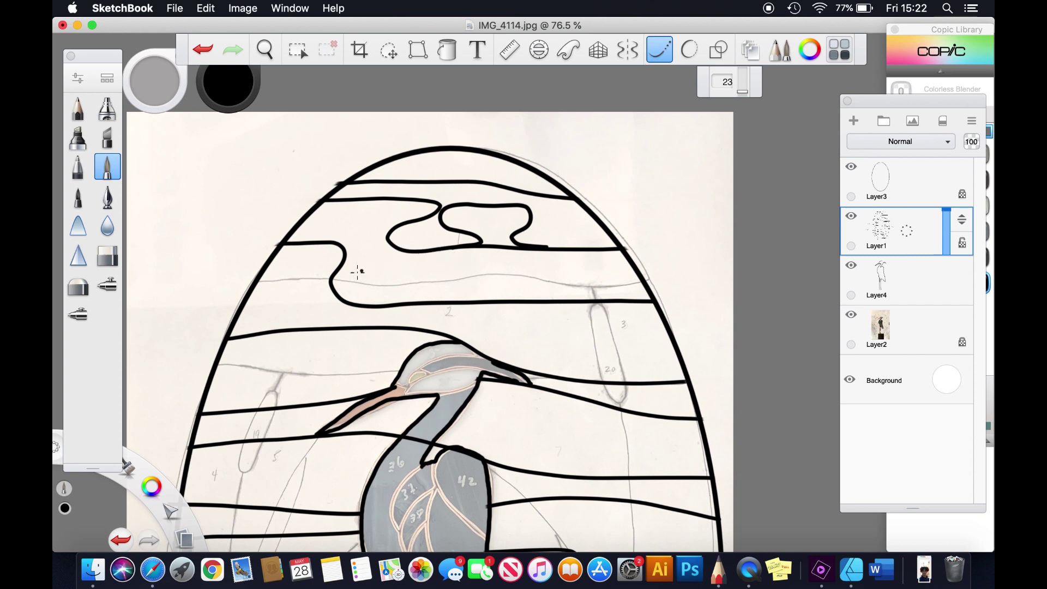
{"action": "key", "text": "super+z"}
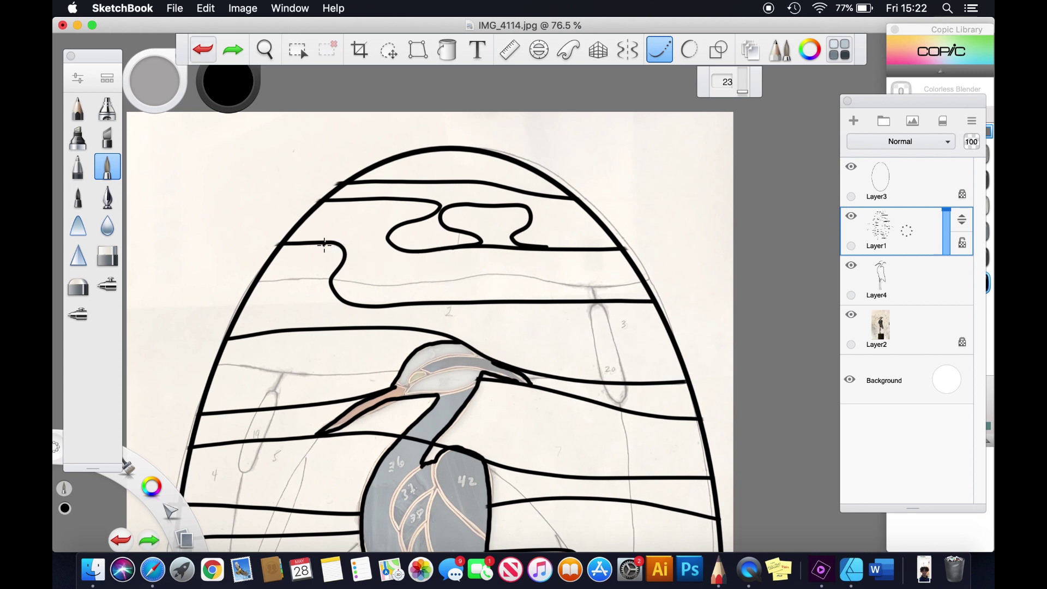
Add an S-curve beside the third sky line, extend the cloud loop and S-curve to the oval's right edge, and undo the last line.
{"action": "mouse_move", "coordinate": [327, 240]}
{"action": "left_mouse_down"}
{"action": "mouse_move", "coordinate": [394, 247]}
{"action": "mouse_move", "coordinate": [394, 259]}
{"action": "mouse_move", "coordinate": [354, 293]}
{"action": "mouse_move", "coordinate": [391, 308]}
{"action": "left_mouse_up"}
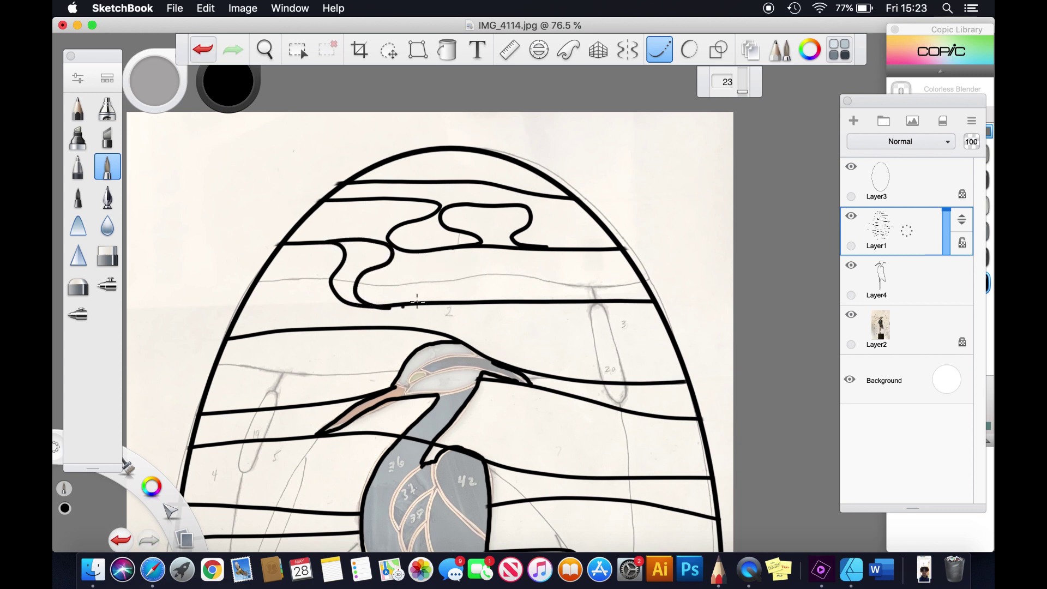
{"action": "left_click_drag", "start_coordinate": [570, 197], "coordinate": [512, 206]}
{"action": "mouse_move", "coordinate": [375, 268]}
{"action": "left_mouse_down"}
{"action": "mouse_move", "coordinate": [632, 249]}
{"action": "mouse_move", "coordinate": [534, 285]}
{"action": "mouse_move", "coordinate": [373, 309]}
{"action": "left_mouse_up"}
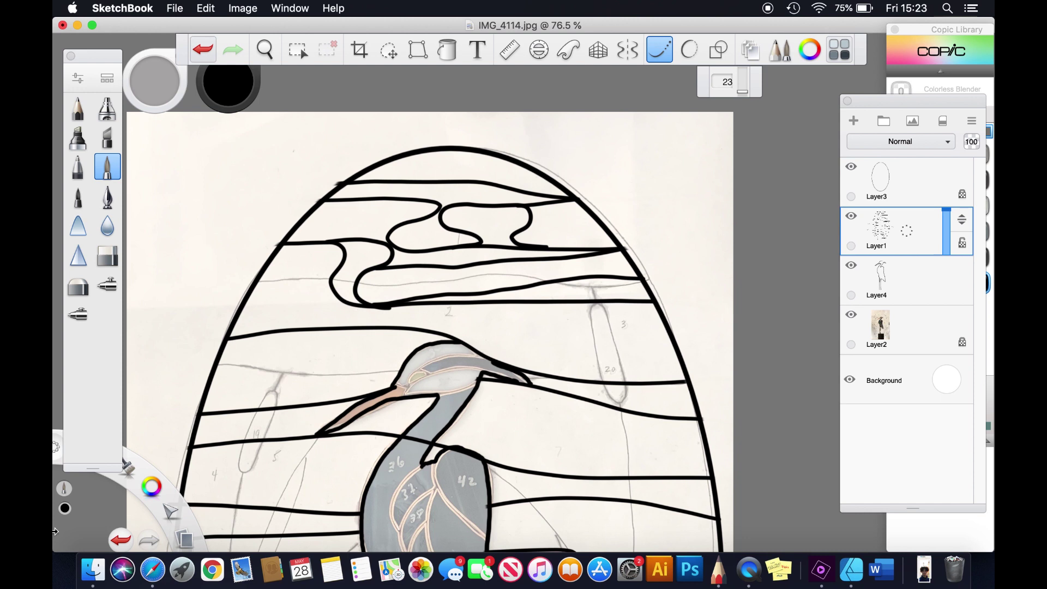
{"action": "key", "text": "super+z"}
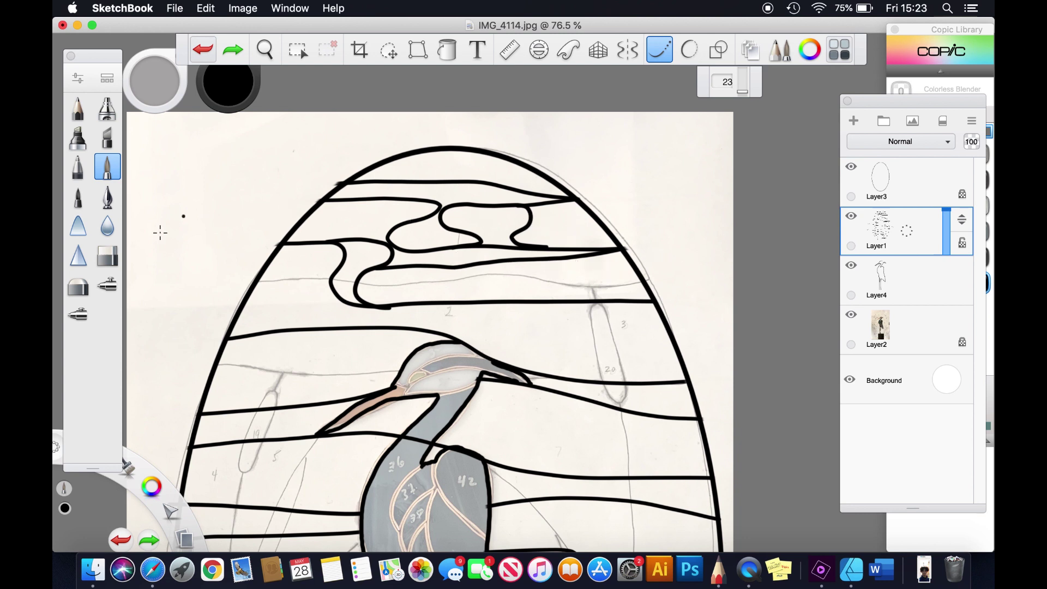
Try reshaping the cloud loop's right side by erasing and redrawing its curve, and undo these changes.
{"action": "left_click", "coordinate": [107, 256]}
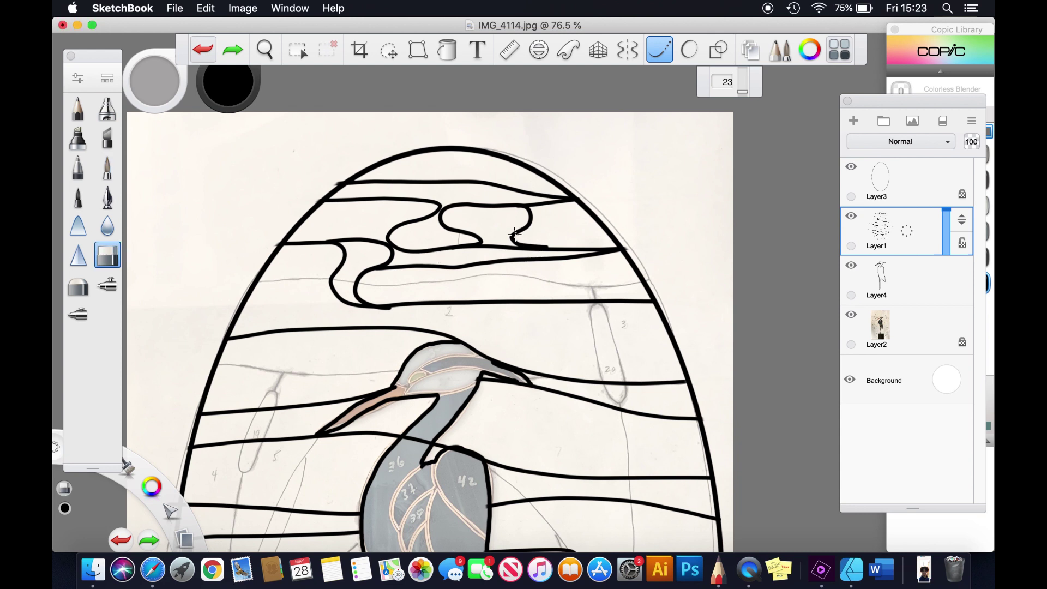
{"action": "left_click_drag", "start_coordinate": [511, 234], "coordinate": [532, 232]}
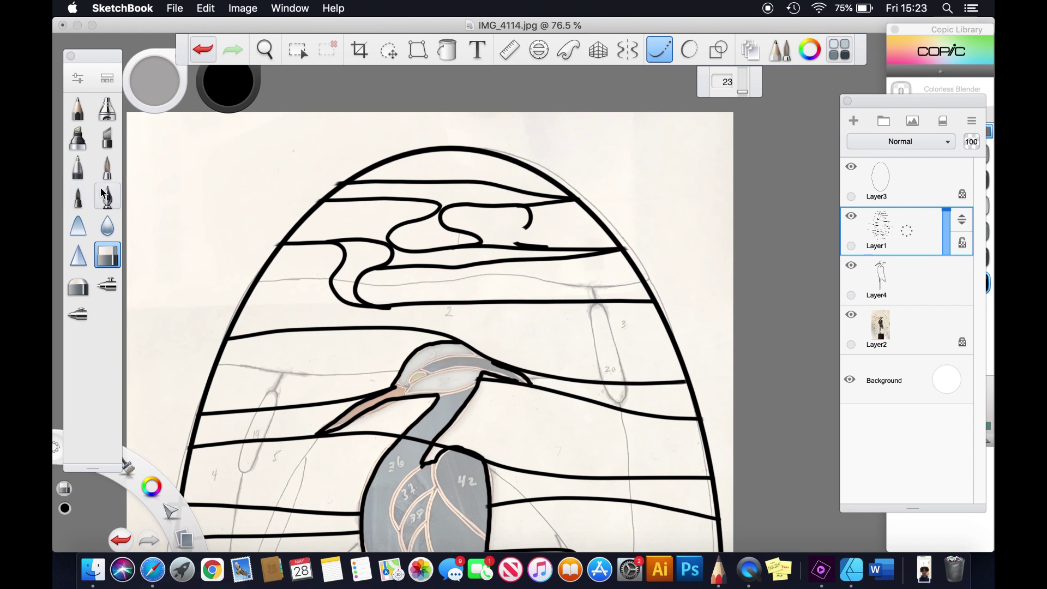
{"action": "left_click", "coordinate": [108, 173]}
{"action": "left_click_drag", "start_coordinate": [506, 231], "coordinate": [518, 246]}
{"action": "key", "text": "e"}
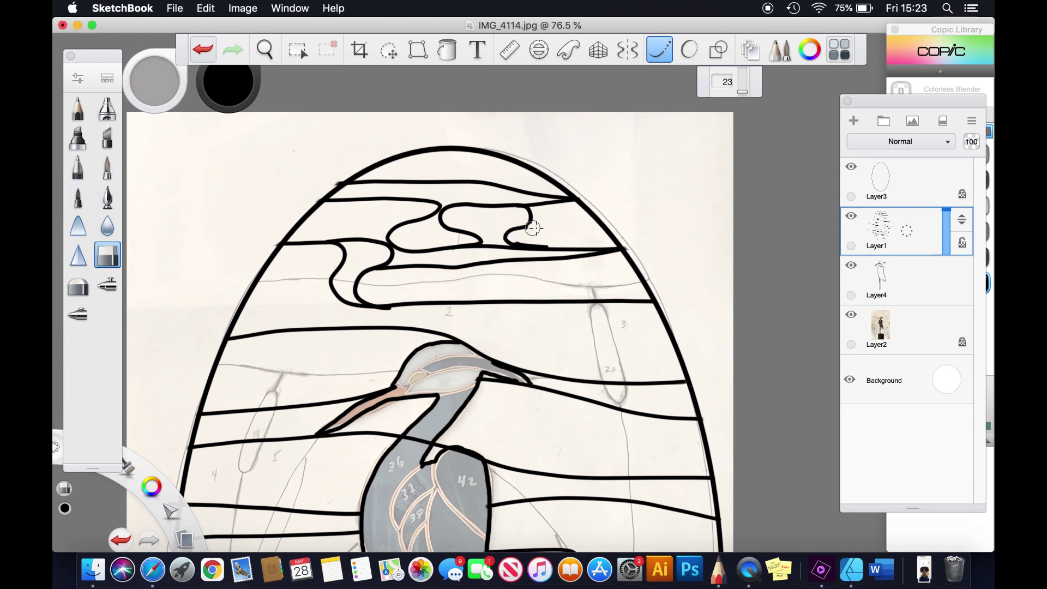
{"action": "left_click", "coordinate": [212, 51]}
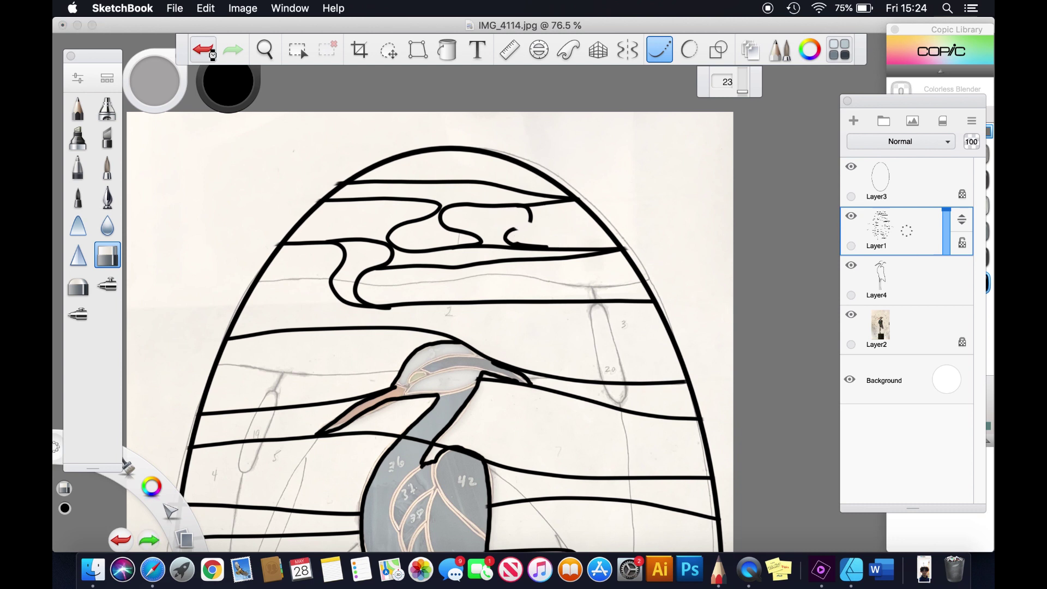
{"action": "left_click", "coordinate": [212, 53]}
{"action": "left_click", "coordinate": [211, 52]}
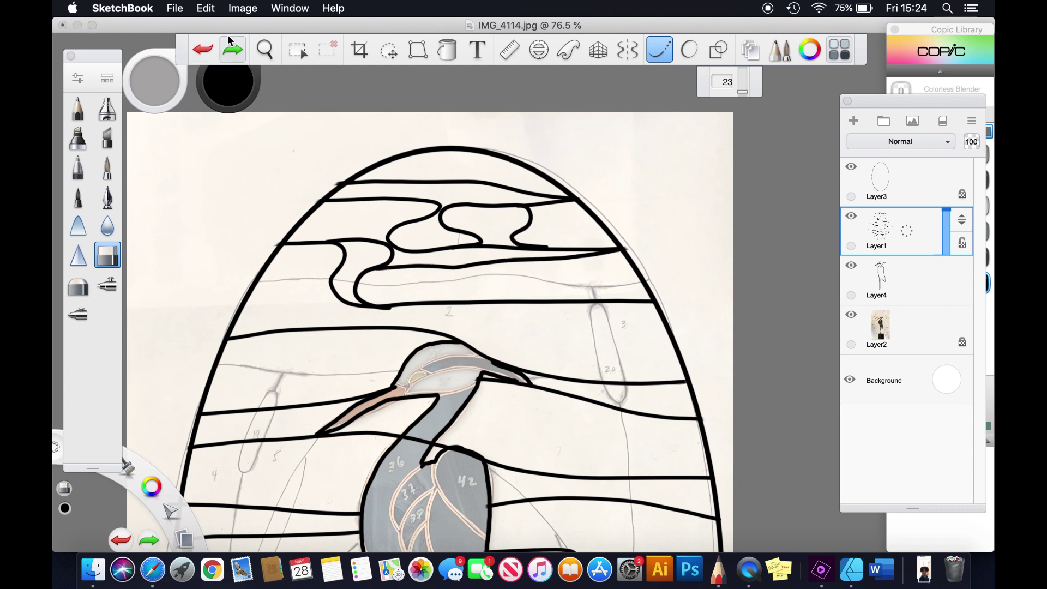
Draw one sky line from the oval's left edge to the S-curve and another from the S-curve to the right edge.
{"action": "left_click", "coordinate": [107, 166]}
{"action": "left_click_drag", "start_coordinate": [309, 218], "coordinate": [377, 215]}
{"action": "left_click", "coordinate": [203, 49]}
{"action": "mouse_move", "coordinate": [308, 217]}
{"action": "left_mouse_down"}
{"action": "mouse_move", "coordinate": [384, 217]}
{"action": "mouse_move", "coordinate": [393, 246]}
{"action": "left_mouse_up"}
{"action": "mouse_move", "coordinate": [398, 301]}
{"action": "left_mouse_down"}
{"action": "mouse_move", "coordinate": [438, 296]}
{"action": "mouse_move", "coordinate": [395, 274]}
{"action": "mouse_move", "coordinate": [393, 252]}
{"action": "left_mouse_up"}
{"action": "left_click", "coordinate": [203, 49]}
{"action": "left_click_drag", "start_coordinate": [457, 267], "coordinate": [647, 284]}
{"action": "key", "text": "ctrl+z"}
Try a wavy line from the third sky line's bend down to the oval's left edge and undo it.
{"action": "mouse_move", "coordinate": [337, 245]}
{"action": "left_mouse_down"}
{"action": "mouse_move", "coordinate": [297, 297]}
{"action": "mouse_move", "coordinate": [348, 305]}
{"action": "mouse_move", "coordinate": [245, 301]}
{"action": "left_mouse_up"}
{"action": "key", "text": "ctrl+z"}
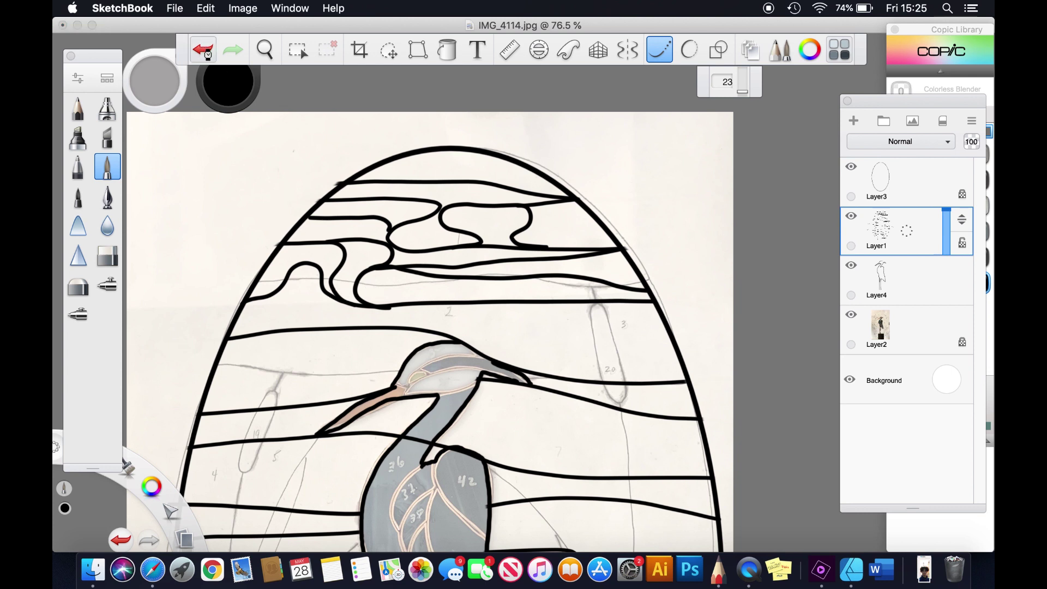
{"action": "left_click", "coordinate": [203, 50]}
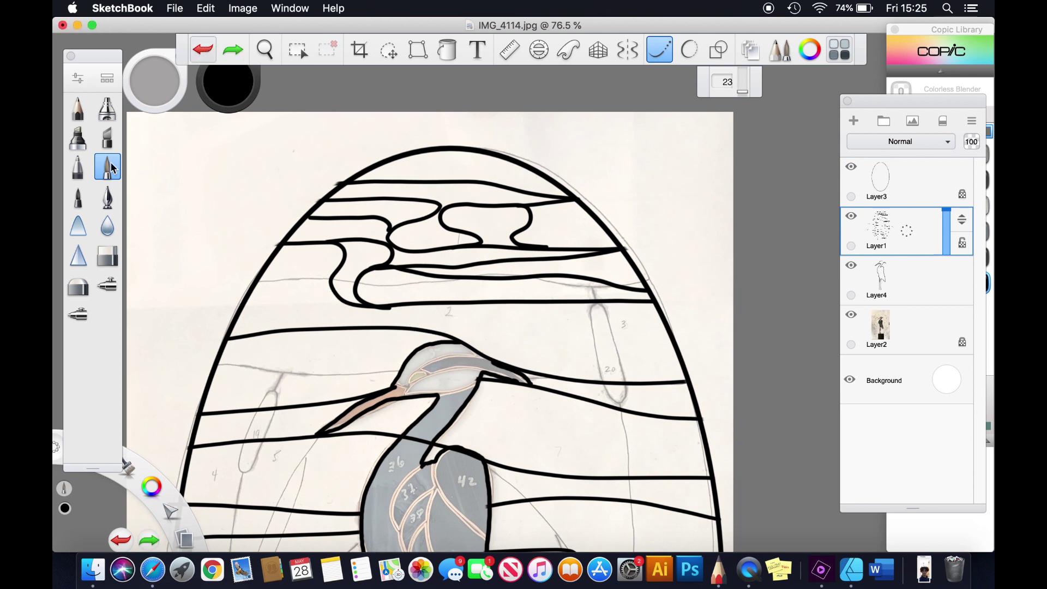
Erase the uneven overlap beneath the lower end of the S-curve above the heron's head.
{"action": "left_click", "coordinate": [107, 255]}
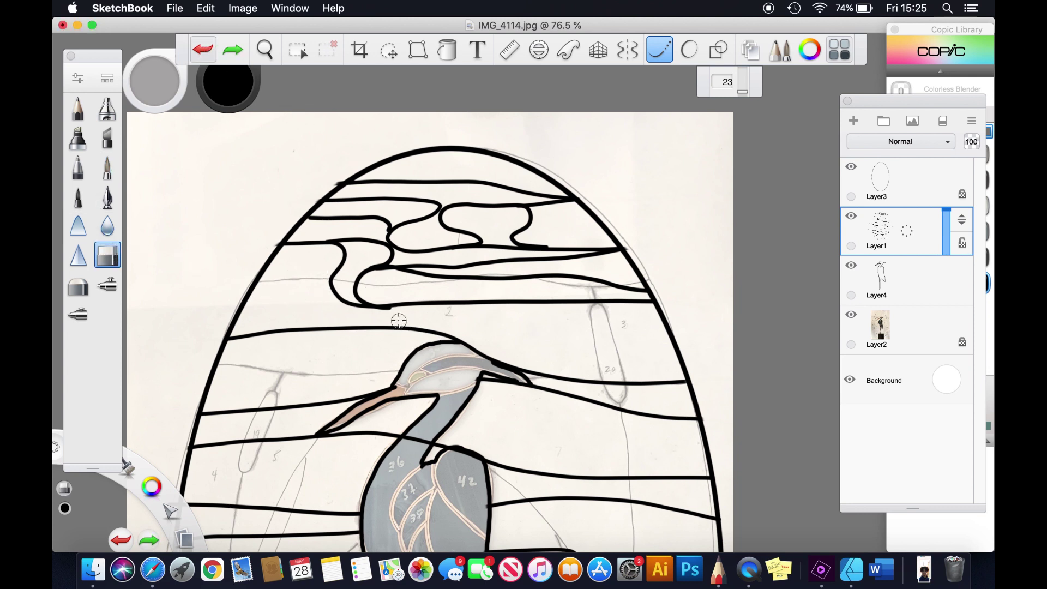
{"action": "left_click_drag", "start_coordinate": [369, 313], "coordinate": [375, 307]}
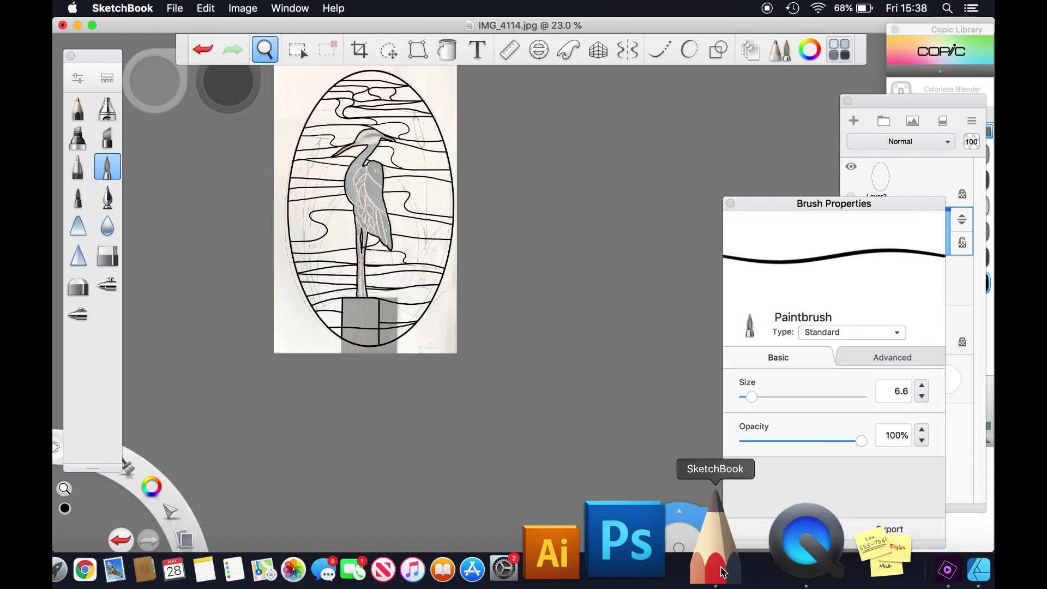
{"action": "left_click", "coordinate": [409, 311]}
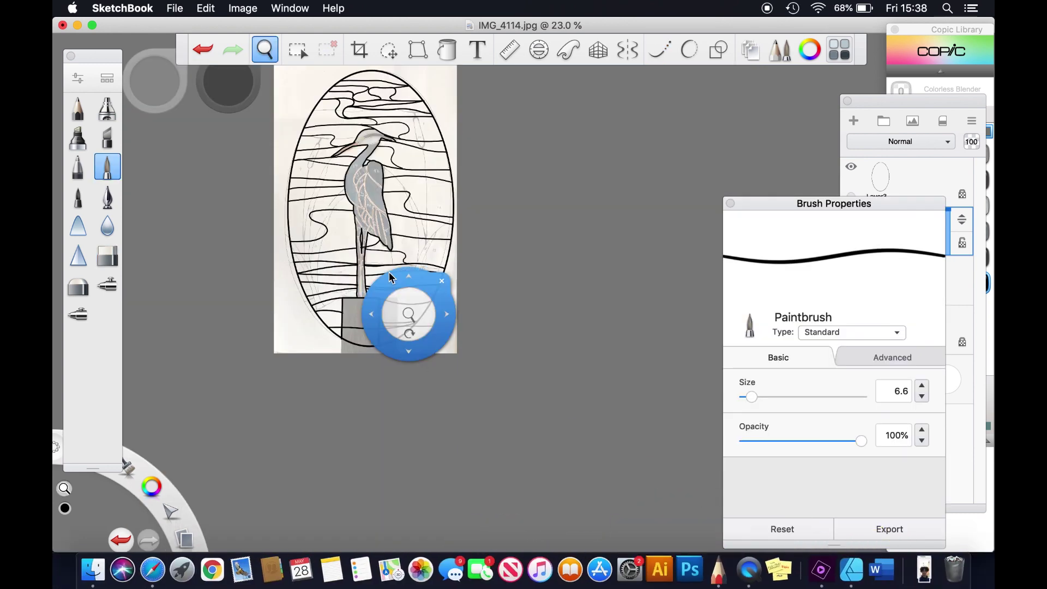
{"action": "left_click", "coordinate": [282, 121]}
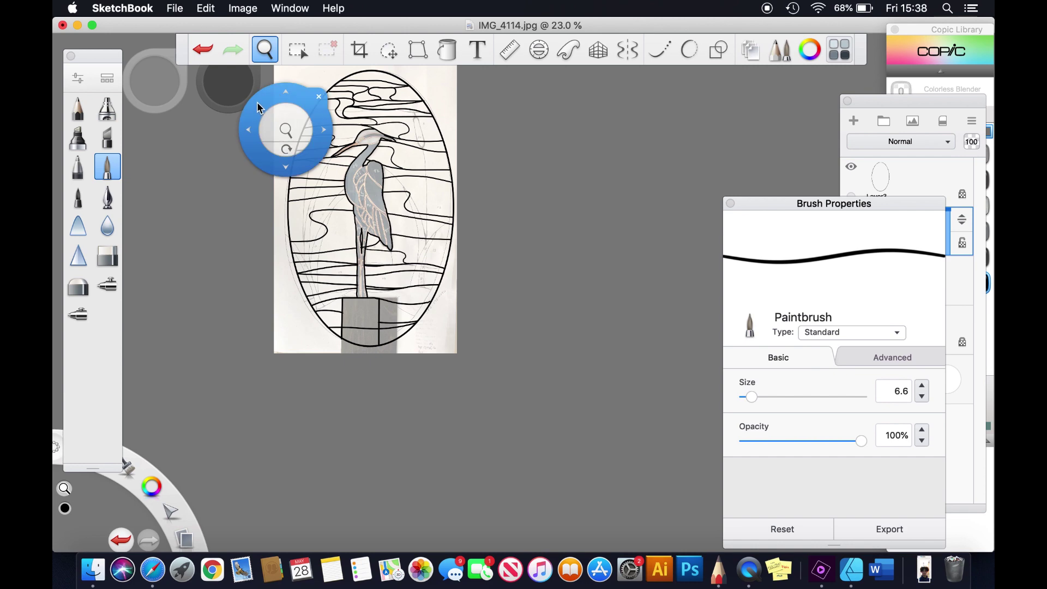
{"action": "left_click_drag", "start_coordinate": [274, 147], "coordinate": [402, 248]}
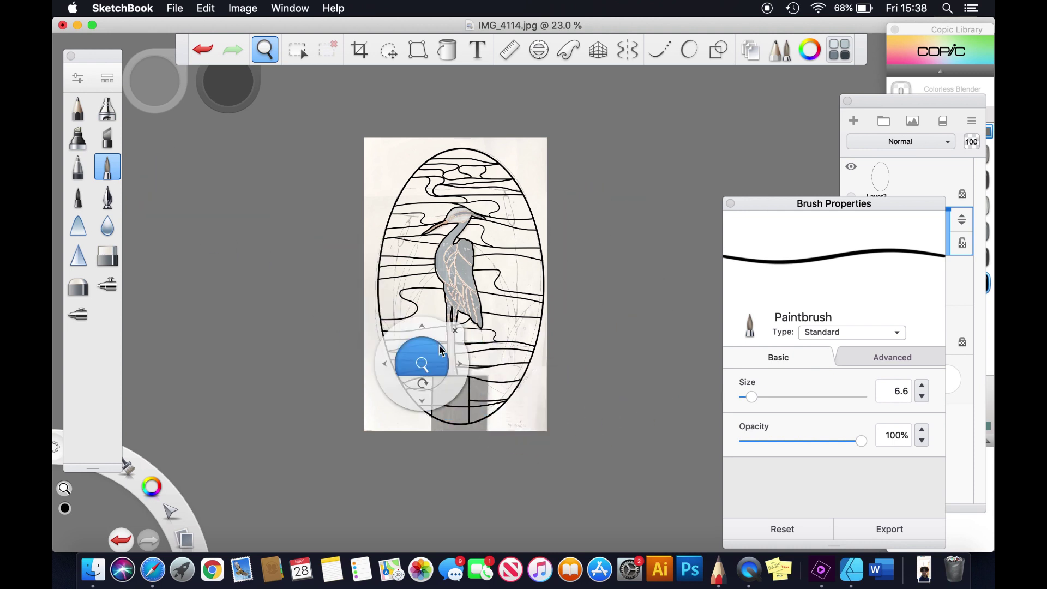
Set the Paintbrush size to 10.6 for drawing in the water area around the heron's legs.
{"action": "left_click", "coordinate": [111, 172]}
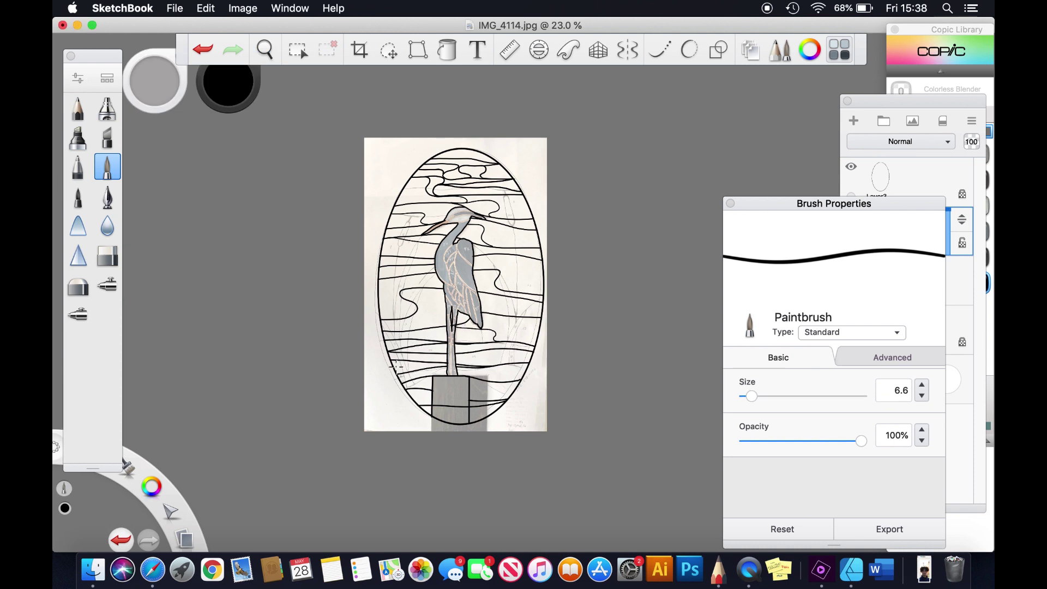
{"action": "left_click", "coordinate": [261, 51]}
{"action": "left_click_drag", "start_coordinate": [268, 52], "coordinate": [372, 441]}
{"action": "left_click_drag", "start_coordinate": [392, 404], "coordinate": [393, 402]}
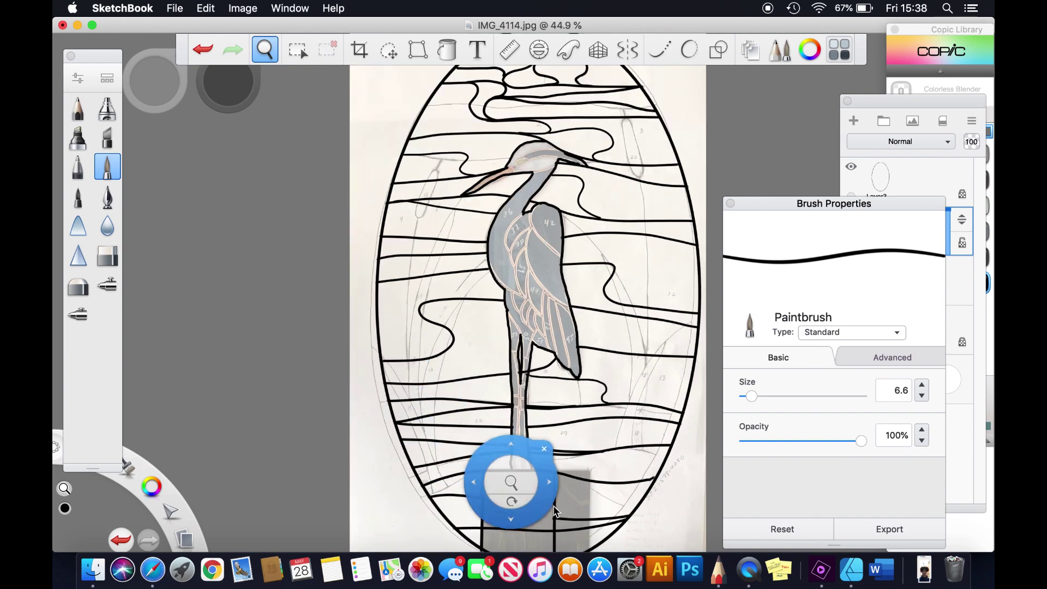
{"action": "left_click", "coordinate": [109, 169]}
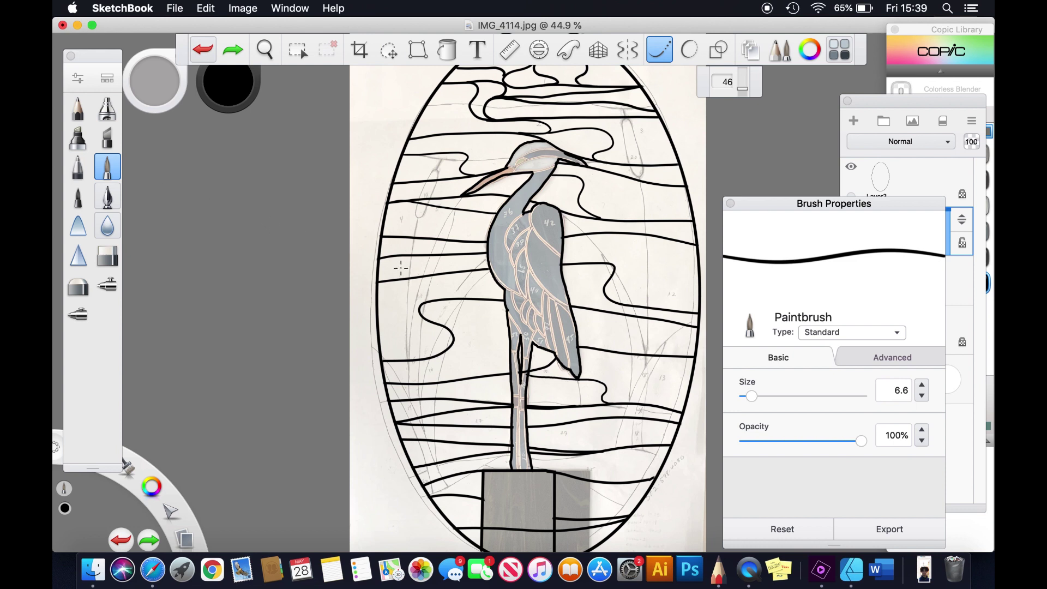
{"action": "key", "text": "bracketright"}
{"action": "key", "text": "bracketright"}
{"action": "key", "text": "bracketright"}
{"action": "key", "text": "bracketright"}
{"action": "key", "text": "bracketright"}
{"action": "key", "text": "bracketright"}
{"action": "key", "text": "bracketright"}
{"action": "key", "text": "bracketright"}
{"action": "key", "text": "bracketright"}
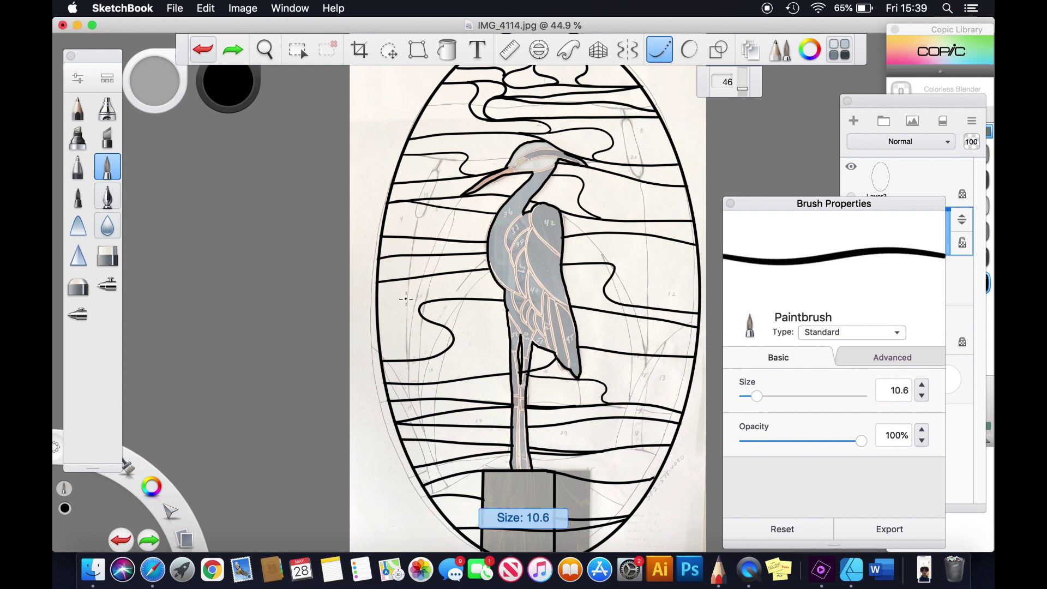
{"action": "key", "text": "bracketleft"}
{"action": "key", "text": "bracketleft"}
{"action": "key", "text": "bracketleft"}
{"action": "key", "text": "bracketleft"}
{"action": "key", "text": "bracketleft"}
Try a small wavy stroke between the water lines near the oval's lower left edge, using steady stroke 29, and undo it.
{"action": "left_click", "coordinate": [407, 443]}
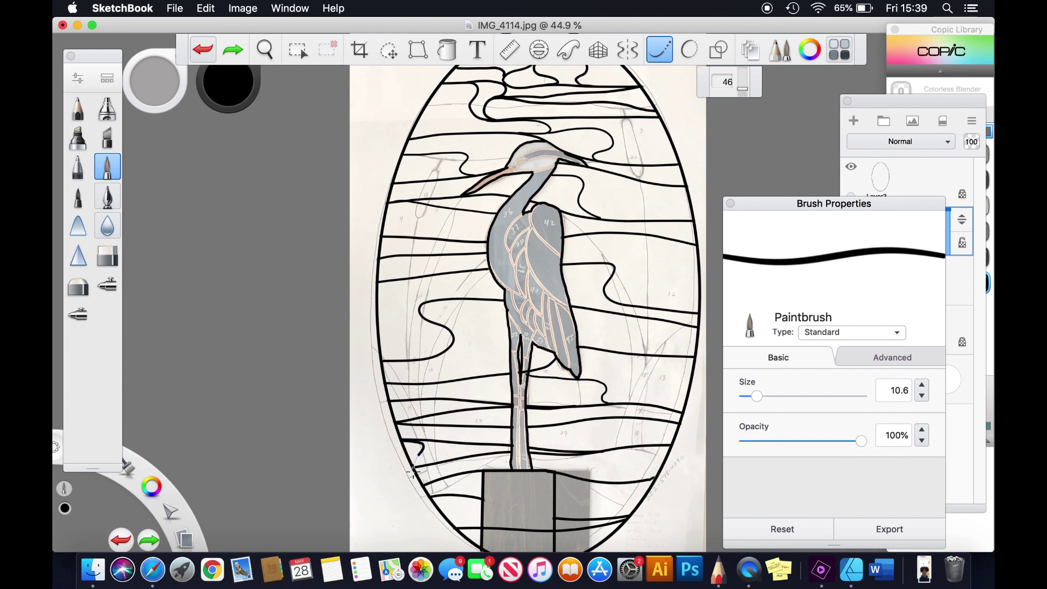
{"action": "left_click", "coordinate": [444, 468]}
{"action": "key", "text": "super+z"}
{"action": "left_click", "coordinate": [745, 92]}
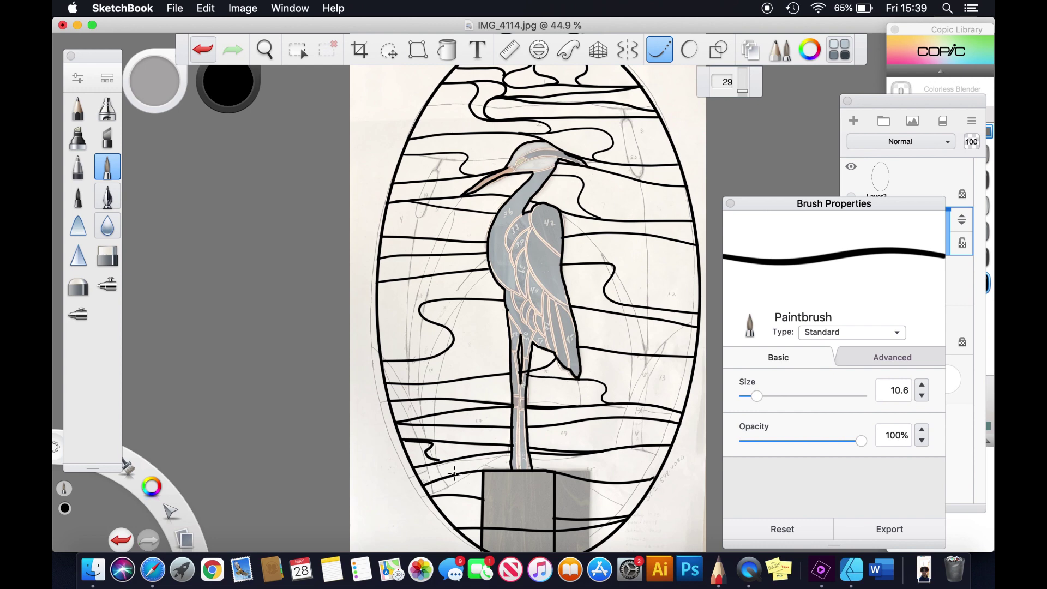
{"action": "left_click", "coordinate": [265, 50]}
{"action": "mouse_move", "coordinate": [327, 198]}
{"action": "left_mouse_down"}
{"action": "mouse_move", "coordinate": [325, 155]}
{"action": "mouse_move", "coordinate": [327, 208]}
{"action": "left_mouse_up"}
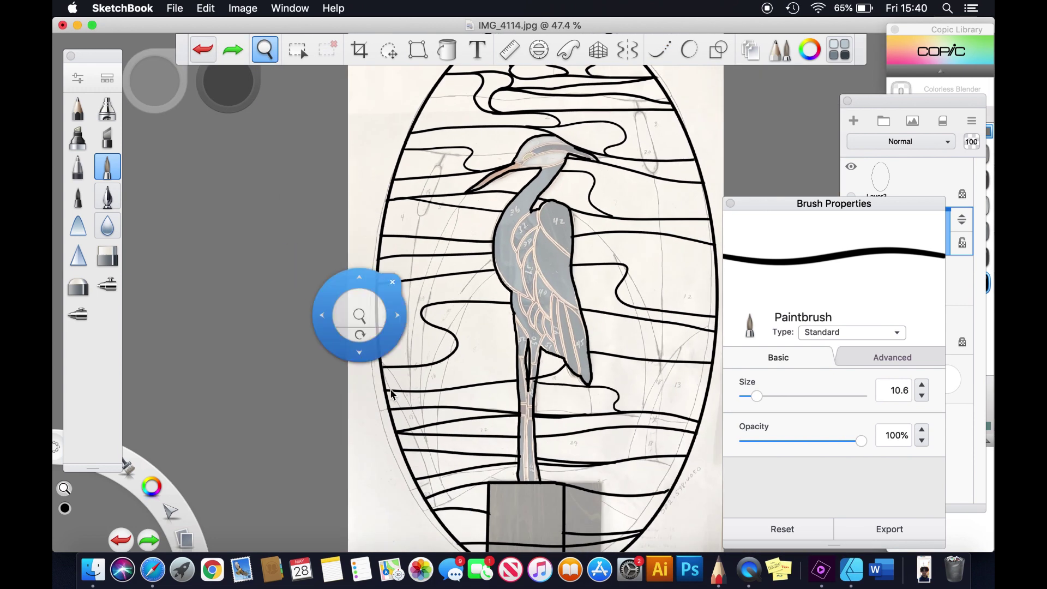
{"action": "left_click", "coordinate": [108, 167]}
{"action": "left_click", "coordinate": [365, 257]}
{"action": "key", "text": "space"}
{"action": "mouse_move", "coordinate": [299, 128]}
{"action": "left_mouse_down"}
{"action": "mouse_move", "coordinate": [339, 300]}
{"action": "mouse_move", "coordinate": [300, 110]}
{"action": "mouse_move", "coordinate": [317, 301]}
{"action": "mouse_move", "coordinate": [222, 143]}
{"action": "left_mouse_up"}
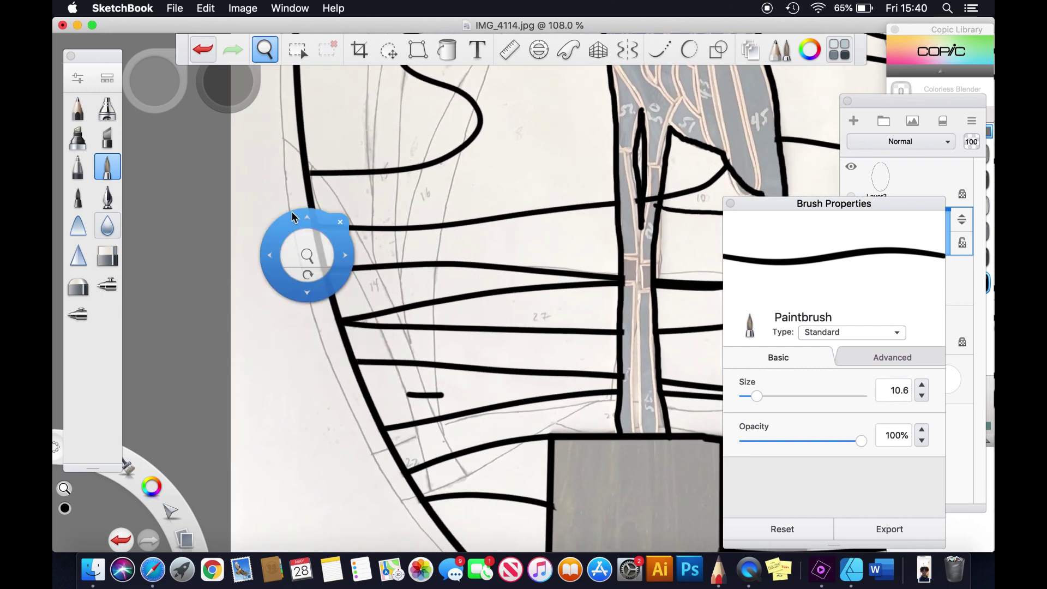
Try an S-shaped curve joining the two water lines just above the post, left of the heron's legs, and undo it.
{"action": "mouse_move", "coordinate": [385, 364]}
{"action": "left_mouse_down"}
{"action": "mouse_move", "coordinate": [425, 372]}
{"action": "mouse_move", "coordinate": [415, 388]}
{"action": "mouse_move", "coordinate": [430, 403]}
{"action": "mouse_move", "coordinate": [543, 401]}
{"action": "left_mouse_up"}
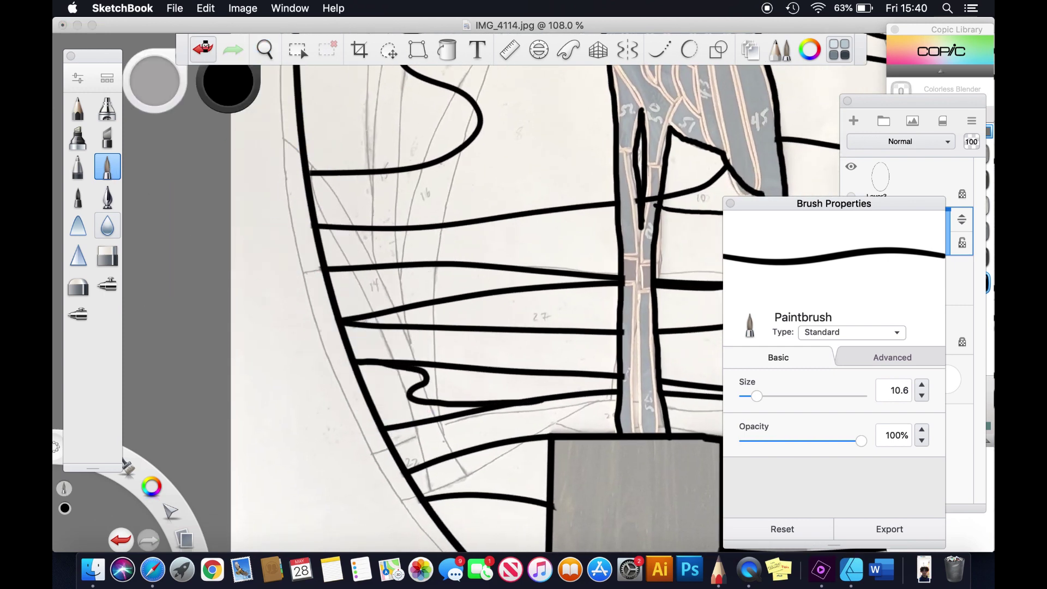
{"action": "left_click", "coordinate": [204, 48]}
{"action": "mouse_move", "coordinate": [381, 363]}
{"action": "left_mouse_down"}
{"action": "mouse_move", "coordinate": [433, 389]}
{"action": "mouse_move", "coordinate": [417, 393]}
{"action": "mouse_move", "coordinate": [436, 379]}
{"action": "mouse_move", "coordinate": [414, 396]}
{"action": "mouse_move", "coordinate": [444, 409]}
{"action": "mouse_move", "coordinate": [507, 410]}
{"action": "left_mouse_up"}
{"action": "key", "text": "super+z"}
{"action": "key", "text": "super+z"}
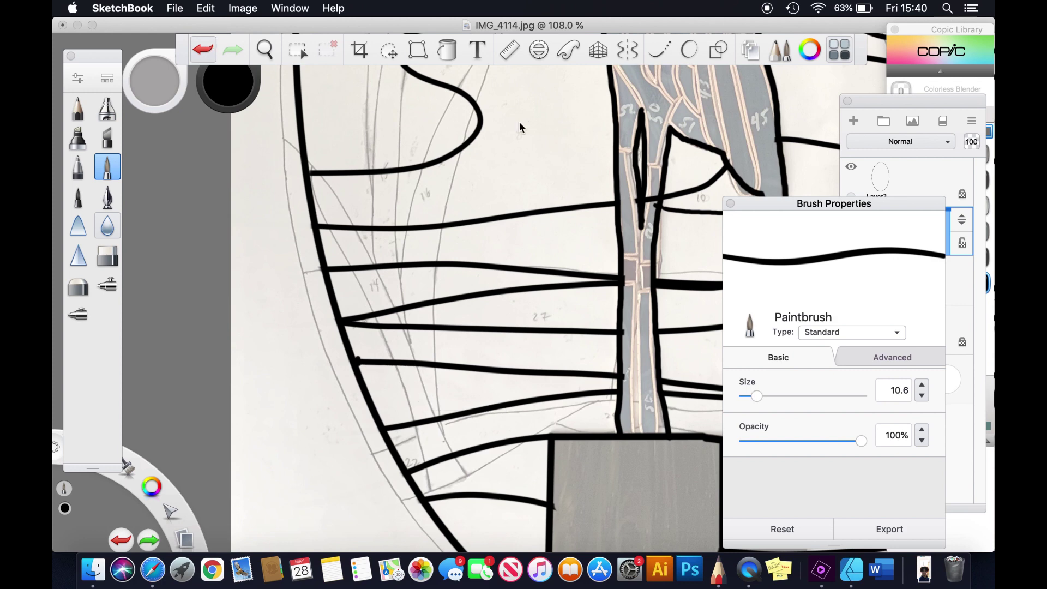
Retry the curve between these two water lines from the upper line's start at the oval, and undo the attempts.
{"action": "left_click", "coordinate": [660, 50]}
{"action": "left_click", "coordinate": [265, 49]}
{"action": "left_click_drag", "start_coordinate": [245, 226], "coordinate": [162, 102]}
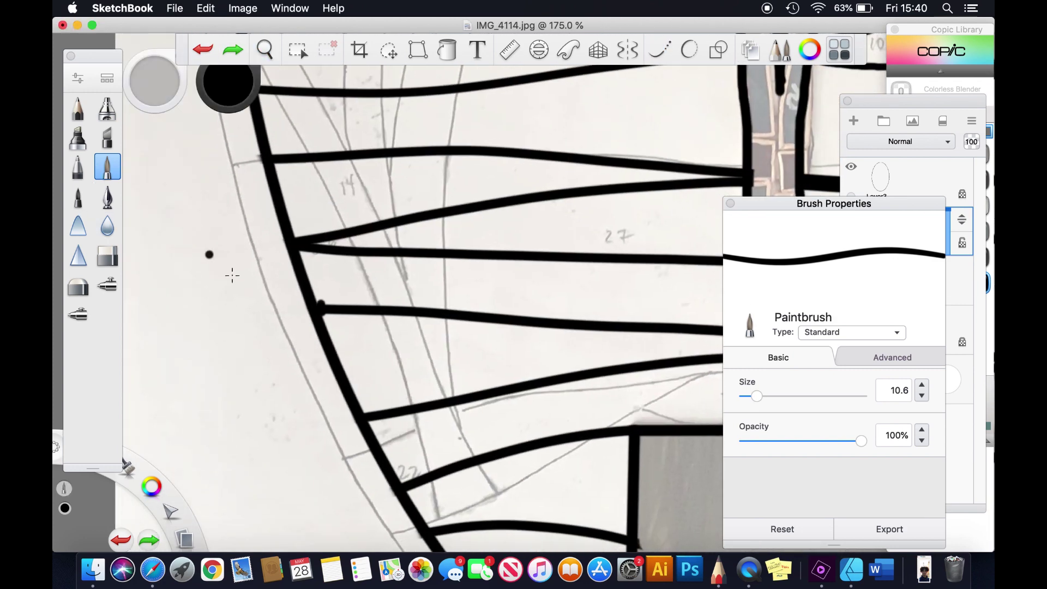
{"action": "mouse_move", "coordinate": [323, 311]}
{"action": "left_mouse_down"}
{"action": "mouse_move", "coordinate": [385, 319]}
{"action": "mouse_move", "coordinate": [405, 335]}
{"action": "mouse_move", "coordinate": [369, 364]}
{"action": "mouse_move", "coordinate": [382, 381]}
{"action": "mouse_move", "coordinate": [532, 388]}
{"action": "left_mouse_up"}
{"action": "left_click", "coordinate": [264, 49]}
{"action": "mouse_move", "coordinate": [264, 49]}
{"action": "left_mouse_down"}
{"action": "mouse_move", "coordinate": [250, 282]}
{"action": "mouse_move", "coordinate": [264, 166]}
{"action": "mouse_move", "coordinate": [234, 96]}
{"action": "left_mouse_up"}
{"action": "key", "text": "super+z"}
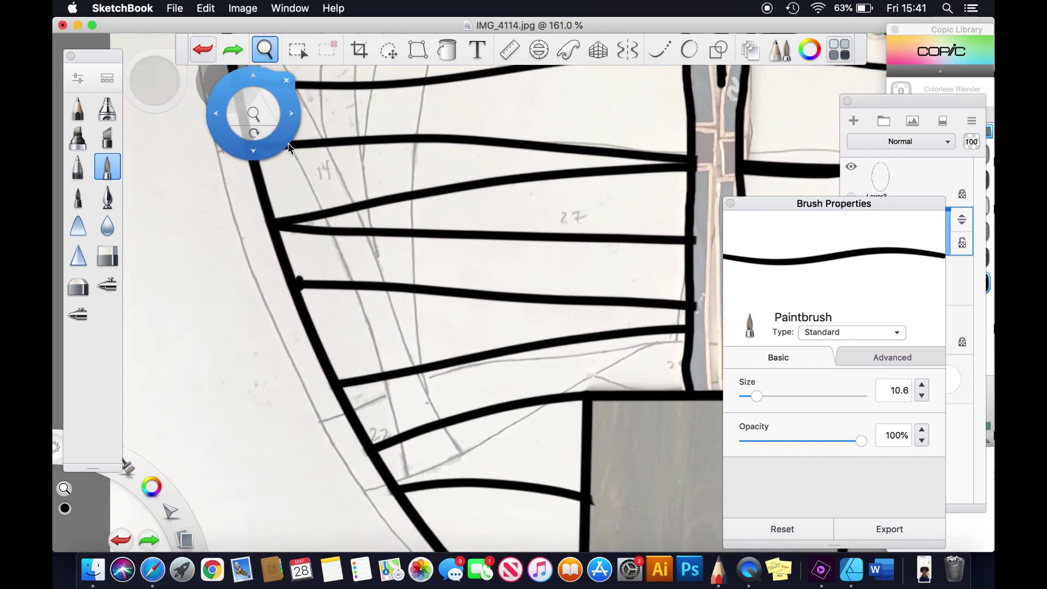
{"action": "mouse_move", "coordinate": [340, 292]}
{"action": "left_mouse_down"}
{"action": "mouse_move", "coordinate": [393, 303]}
{"action": "mouse_move", "coordinate": [372, 338]}
{"action": "mouse_move", "coordinate": [521, 352]}
{"action": "left_mouse_up"}
{"action": "left_click_drag", "start_coordinate": [265, 49], "coordinate": [228, 147]}
{"action": "left_click", "coordinate": [202, 49]}
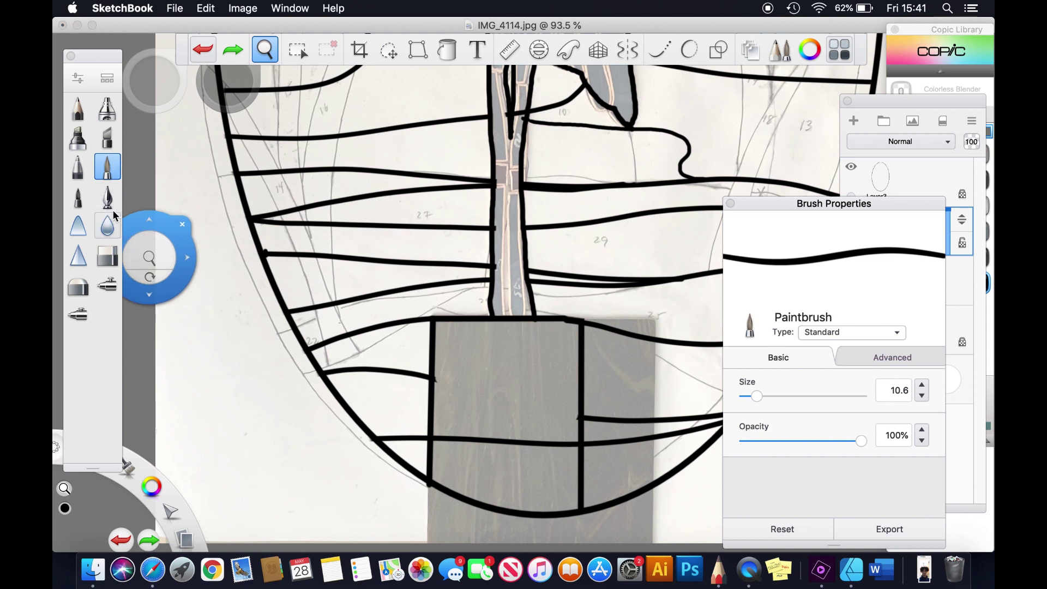
Try an extra water line from the oval's left edge toward the heron's legs, between the same two lines, and undo it.
{"action": "left_click", "coordinate": [111, 166]}
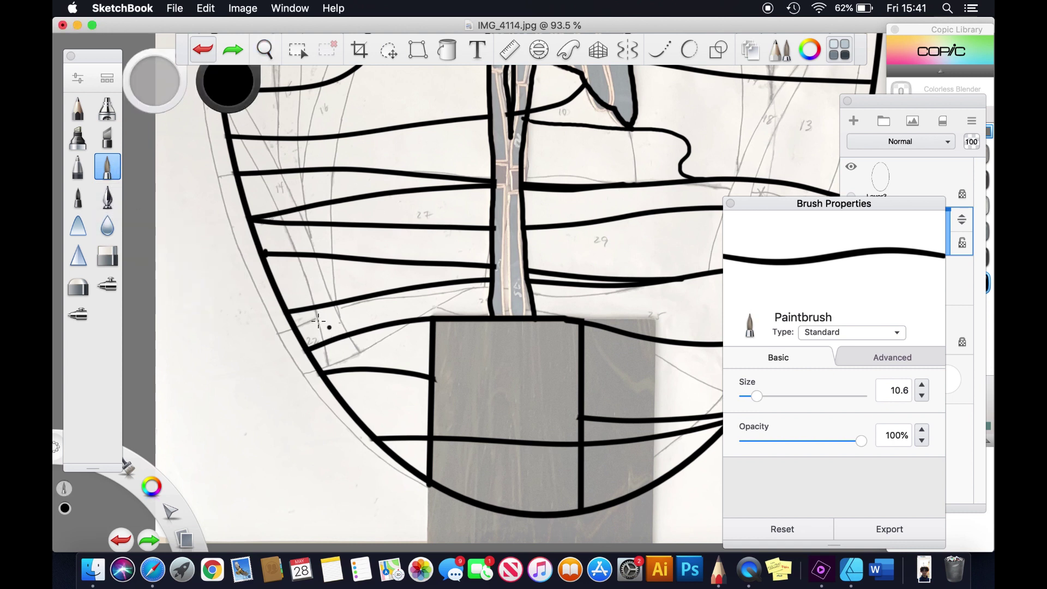
{"action": "left_click_drag", "start_coordinate": [288, 295], "coordinate": [455, 277]}
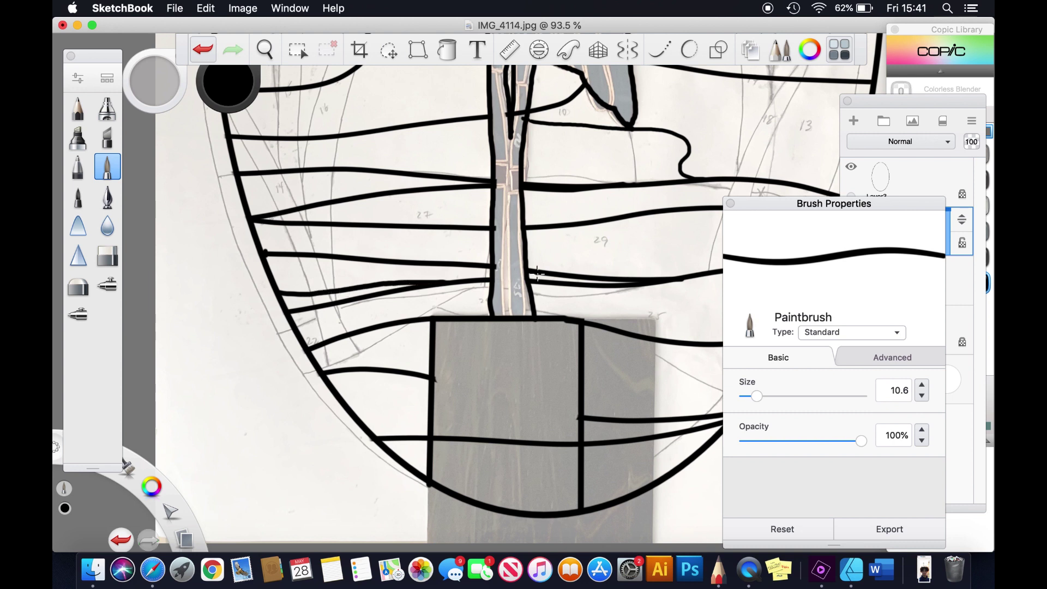
{"action": "left_click", "coordinate": [203, 49]}
{"action": "left_click_drag", "start_coordinate": [274, 280], "coordinate": [403, 263]}
{"action": "left_click", "coordinate": [265, 50]}
{"action": "mouse_move", "coordinate": [299, 115]}
{"action": "left_mouse_down"}
{"action": "mouse_move", "coordinate": [285, 210]}
{"action": "mouse_move", "coordinate": [245, 125]}
{"action": "mouse_move", "coordinate": [294, 216]}
{"action": "mouse_move", "coordinate": [407, 368]}
{"action": "left_mouse_up"}
{"action": "left_click", "coordinate": [203, 49]}
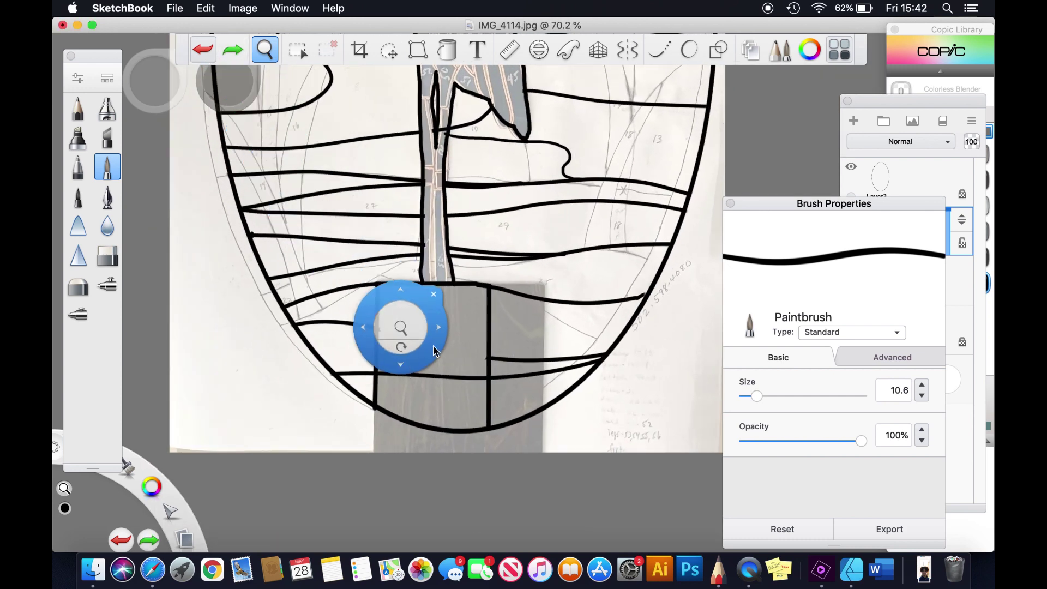
{"action": "left_click_drag", "start_coordinate": [436, 351], "coordinate": [293, 135]}
{"action": "left_click", "coordinate": [266, 49]}
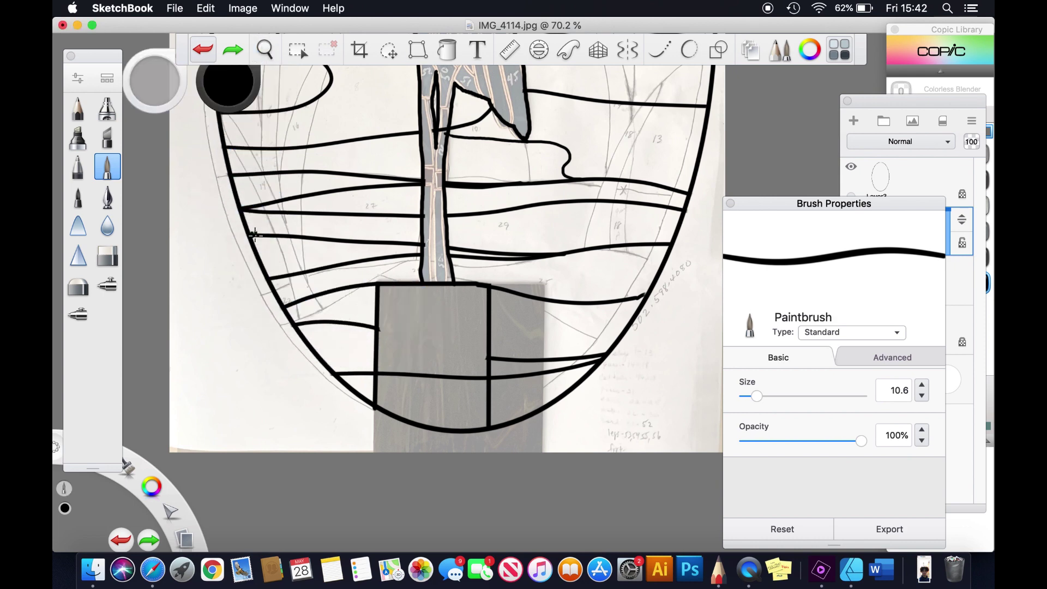
{"action": "left_click", "coordinate": [265, 49]}
{"action": "left_click_drag", "start_coordinate": [257, 82], "coordinate": [320, 387]}
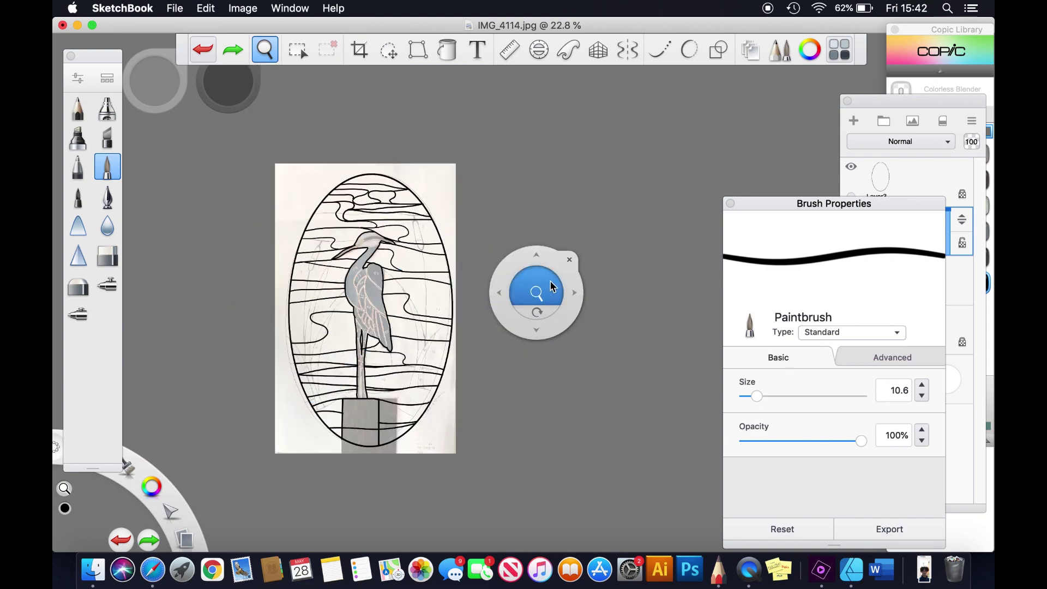
Try erasing the post's vertical edges below the water line that crosses it, and undo the erasing.
{"action": "left_click_drag", "start_coordinate": [395, 267], "coordinate": [431, 158]}
{"action": "mouse_move", "coordinate": [453, 198]}
{"action": "left_mouse_down"}
{"action": "mouse_move", "coordinate": [465, 308]}
{"action": "mouse_move", "coordinate": [470, 77]}
{"action": "left_mouse_up"}
{"action": "mouse_move", "coordinate": [512, 442]}
{"action": "left_mouse_down"}
{"action": "mouse_move", "coordinate": [514, 194]}
{"action": "mouse_move", "coordinate": [524, 151]}
{"action": "left_mouse_up"}
{"action": "left_click_drag", "start_coordinate": [507, 498], "coordinate": [591, 317]}
{"action": "left_click", "coordinate": [107, 255]}
{"action": "left_click_drag", "start_coordinate": [447, 320], "coordinate": [446, 370]}
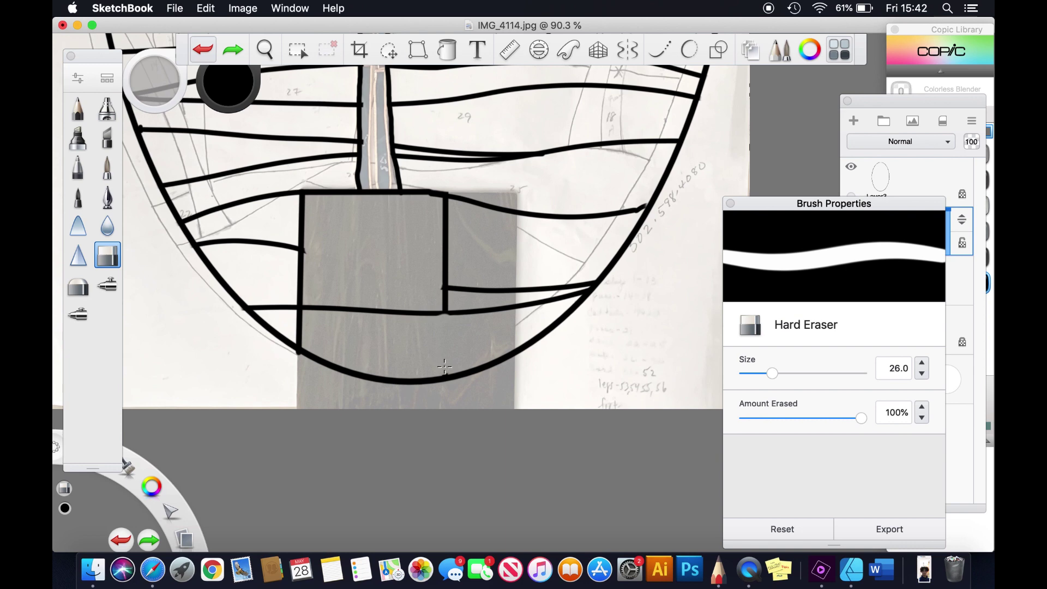
{"action": "left_click_drag", "start_coordinate": [298, 314], "coordinate": [298, 328]}
{"action": "left_click", "coordinate": [265, 50]}
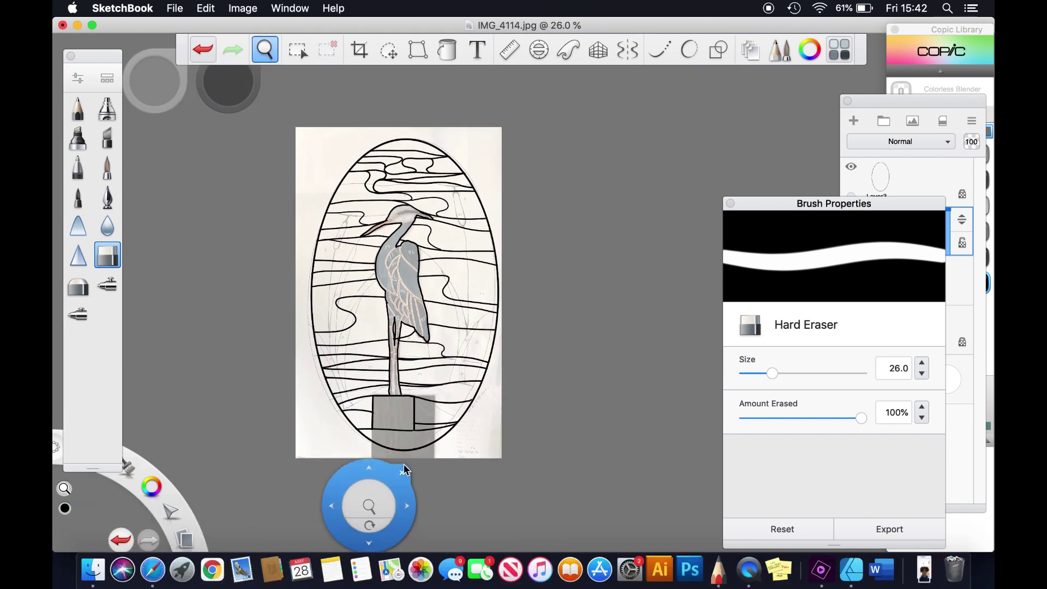
{"action": "left_click_drag", "start_coordinate": [367, 514], "coordinate": [217, 101]}
{"action": "left_click", "coordinate": [204, 51]}
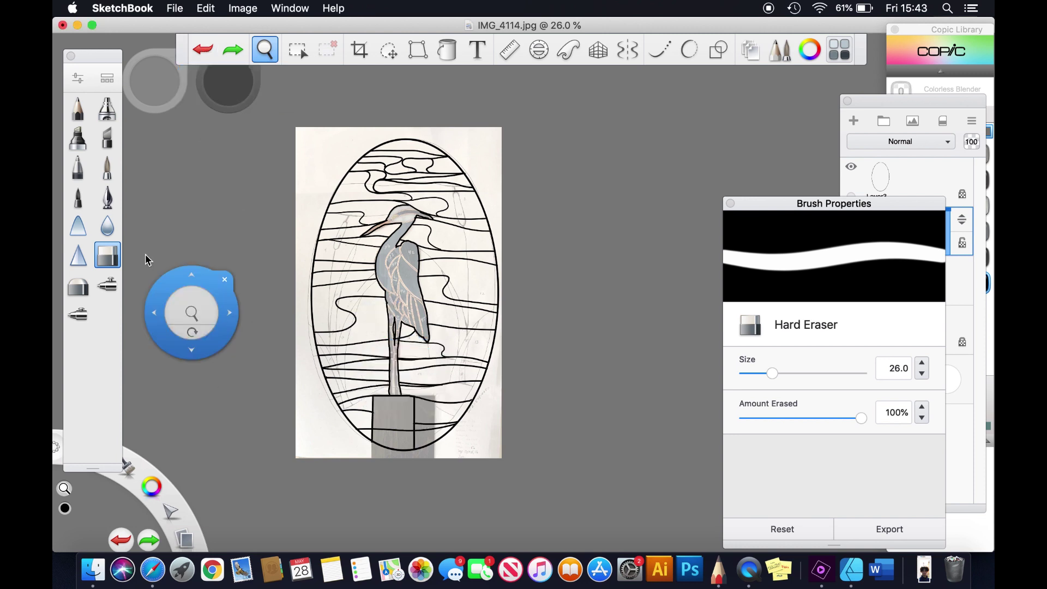
Erase the stretch of water line that crosses the inside of the heron's post.
{"action": "left_click", "coordinate": [223, 363]}
{"action": "left_click_drag", "start_coordinate": [408, 430], "coordinate": [384, 431]}
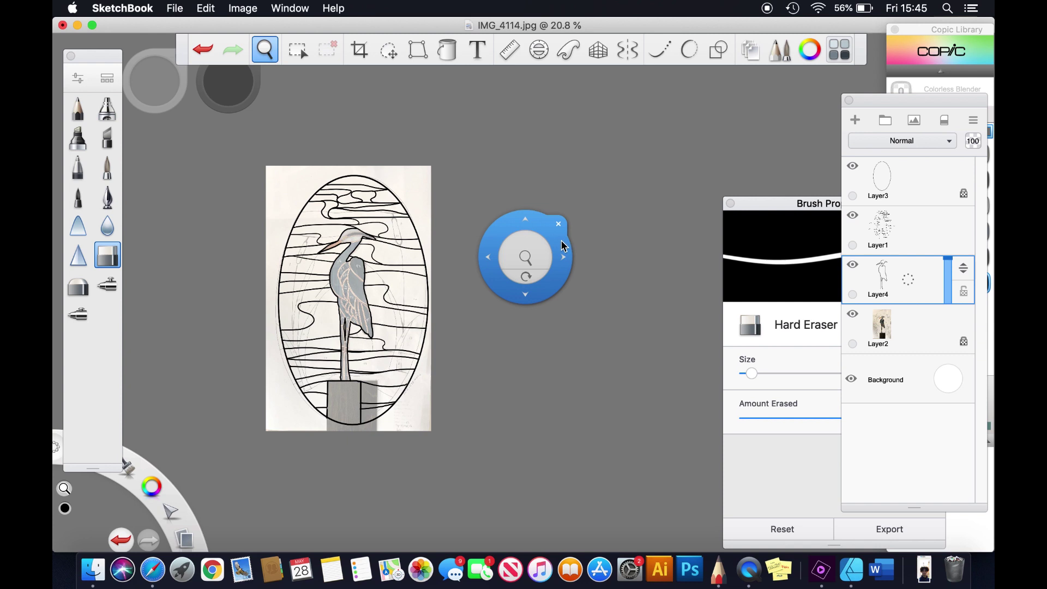
Try saving the drawing as "heron lines" in the designs folder in JPEG format, and cancel at the layer-merging prompt.
{"action": "left_click", "coordinate": [177, 8]}
{"action": "mouse_move", "coordinate": [205, 8]}
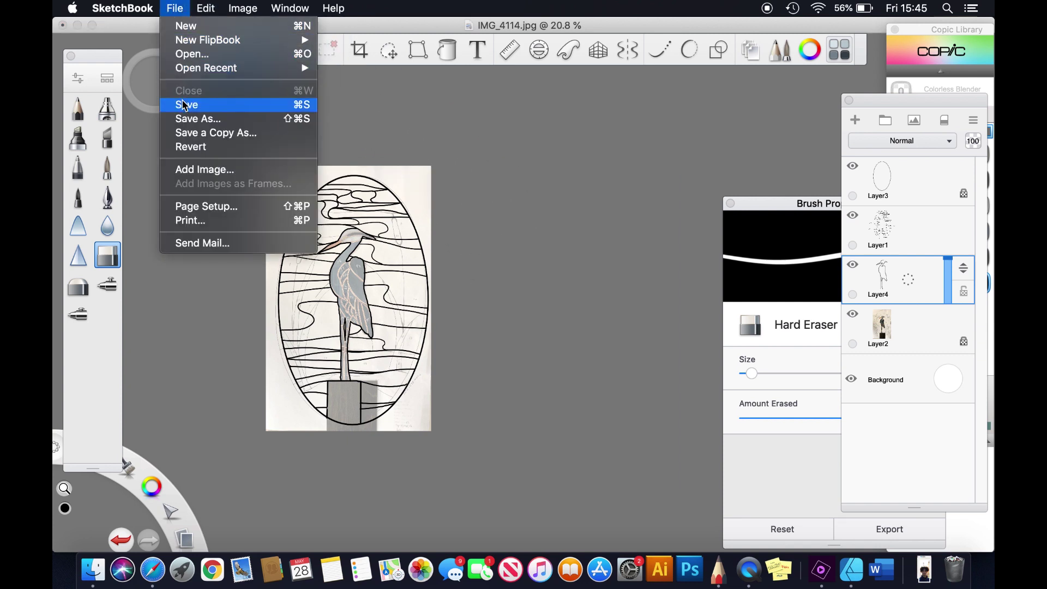
{"action": "left_click", "coordinate": [229, 118]}
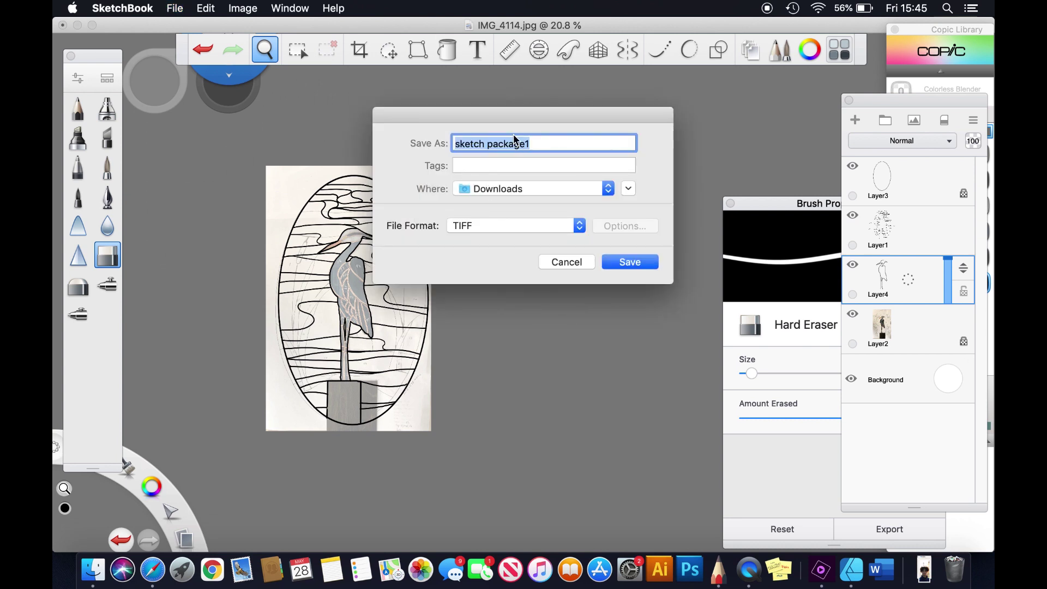
{"action": "type", "text": "heron lines"}
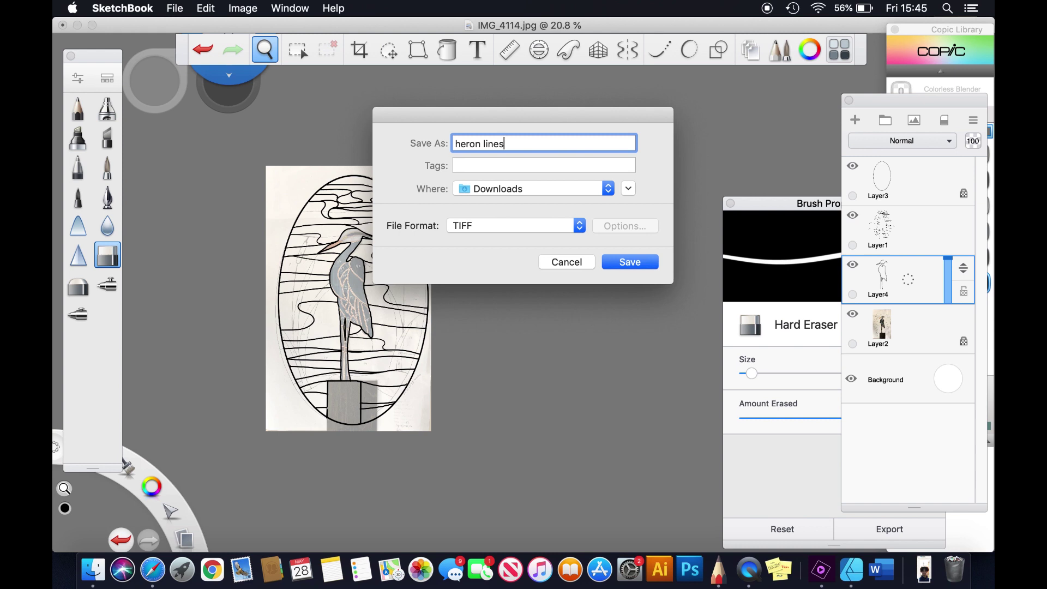
{"action": "left_click", "coordinate": [567, 187]}
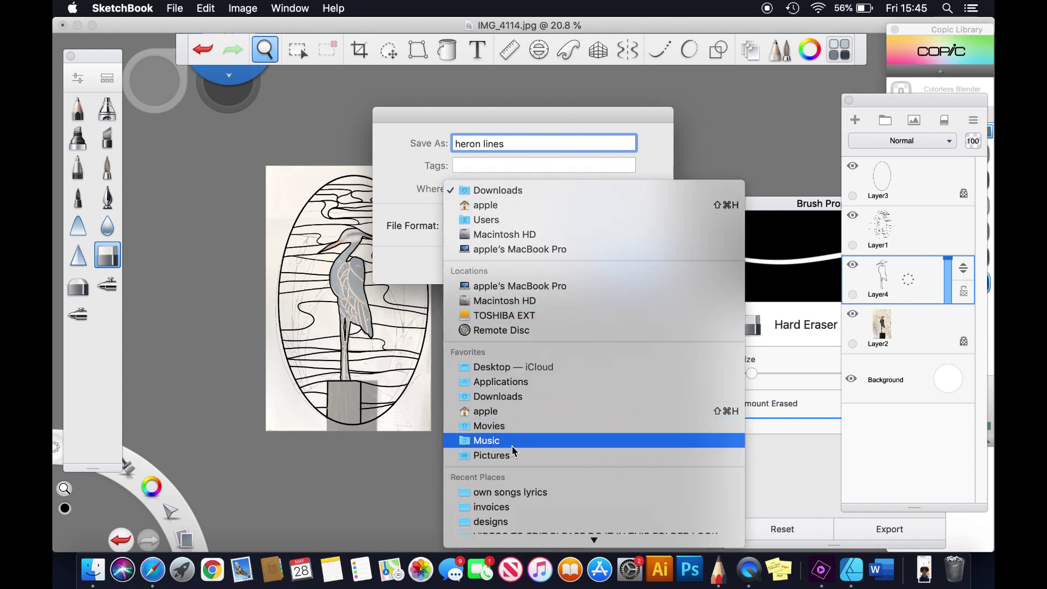
{"action": "left_click", "coordinate": [498, 522]}
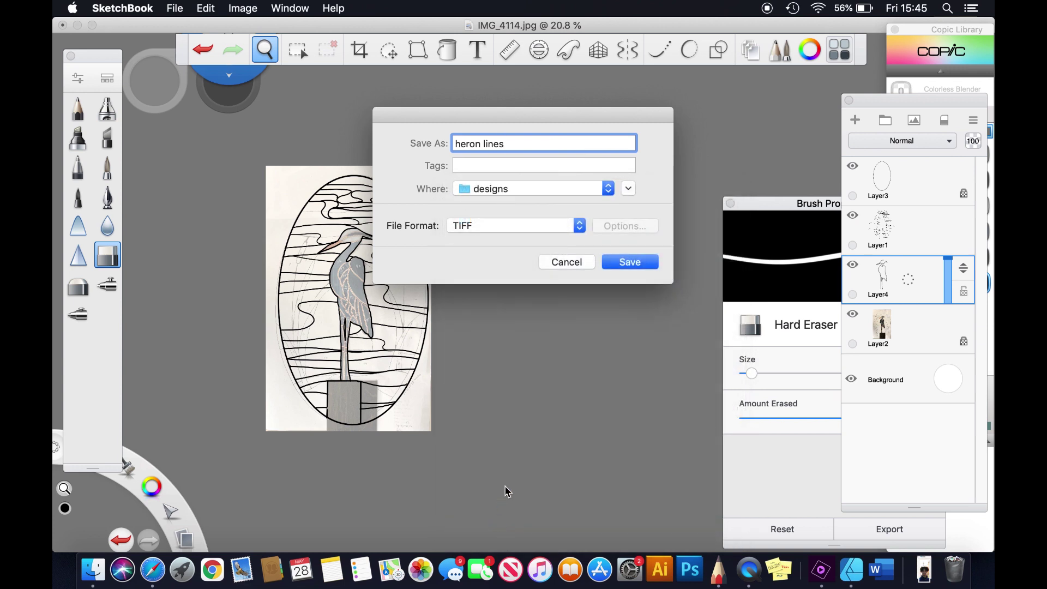
{"action": "left_click", "coordinate": [581, 226]}
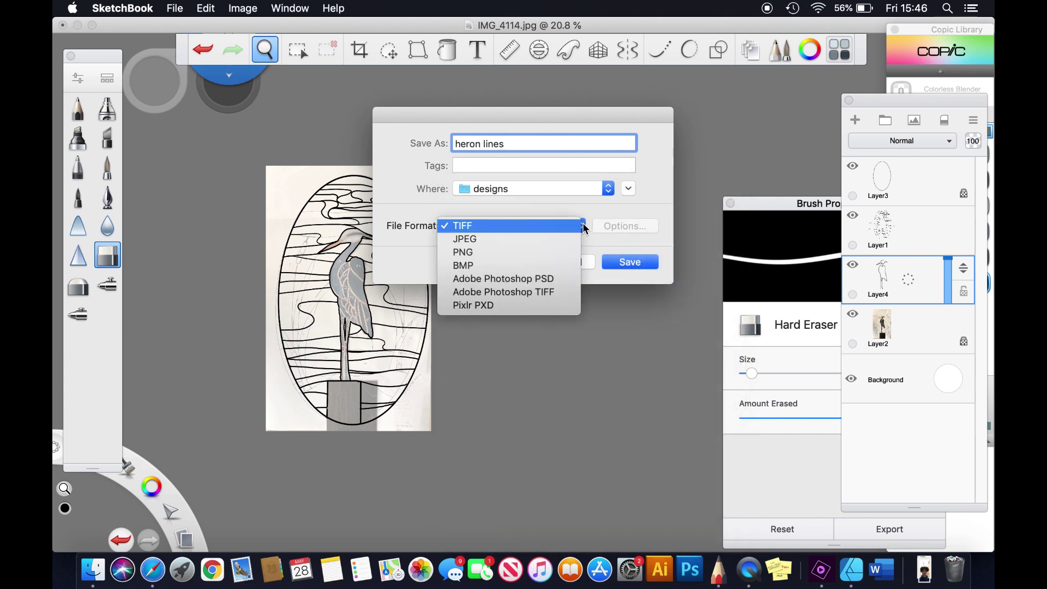
{"action": "left_click", "coordinate": [552, 239]}
{"action": "left_click", "coordinate": [630, 263]}
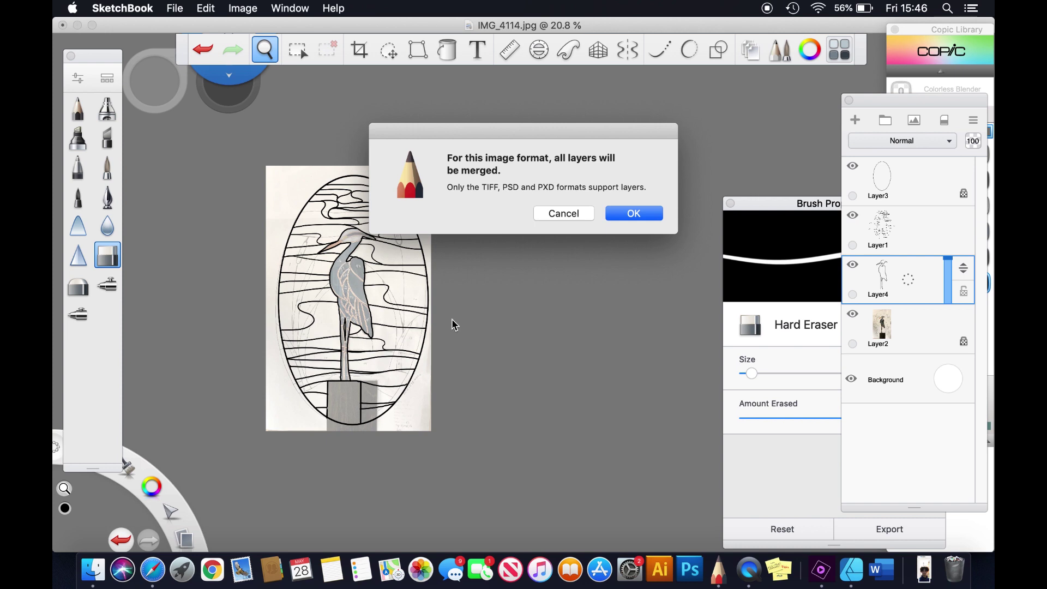
{"action": "left_click", "coordinate": [564, 214]}
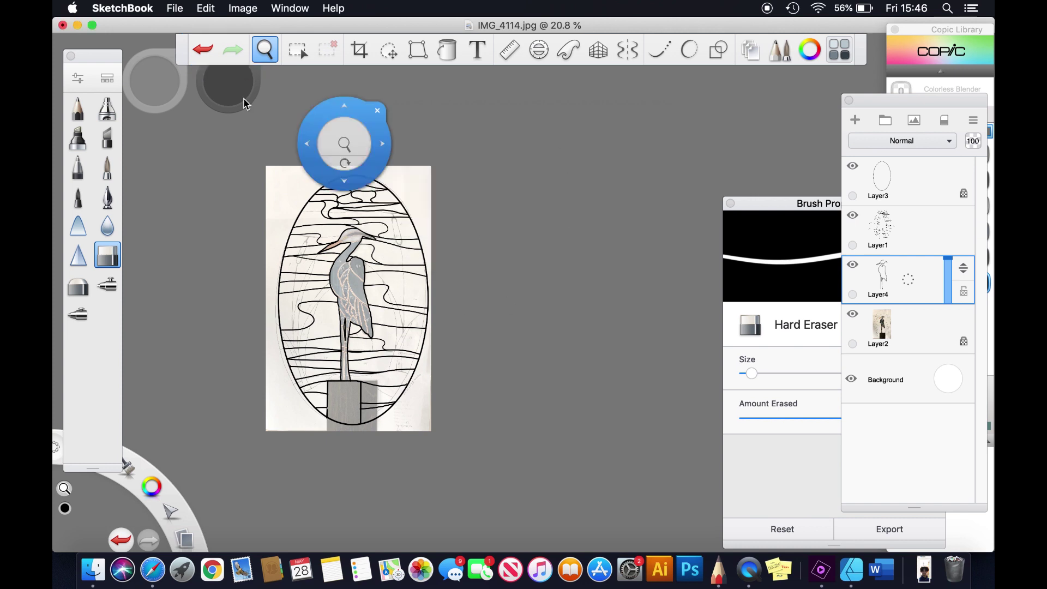
Save the layered drawing as "heron lines" in the designs folder in TIFF format.
{"action": "left_click", "coordinate": [174, 8]}
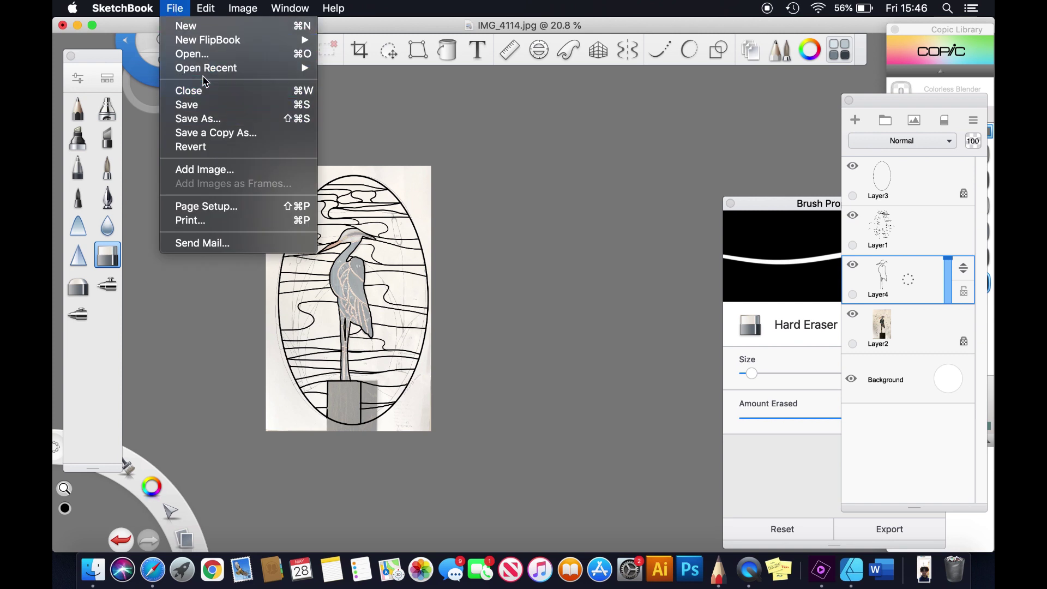
{"action": "left_click", "coordinate": [214, 119]}
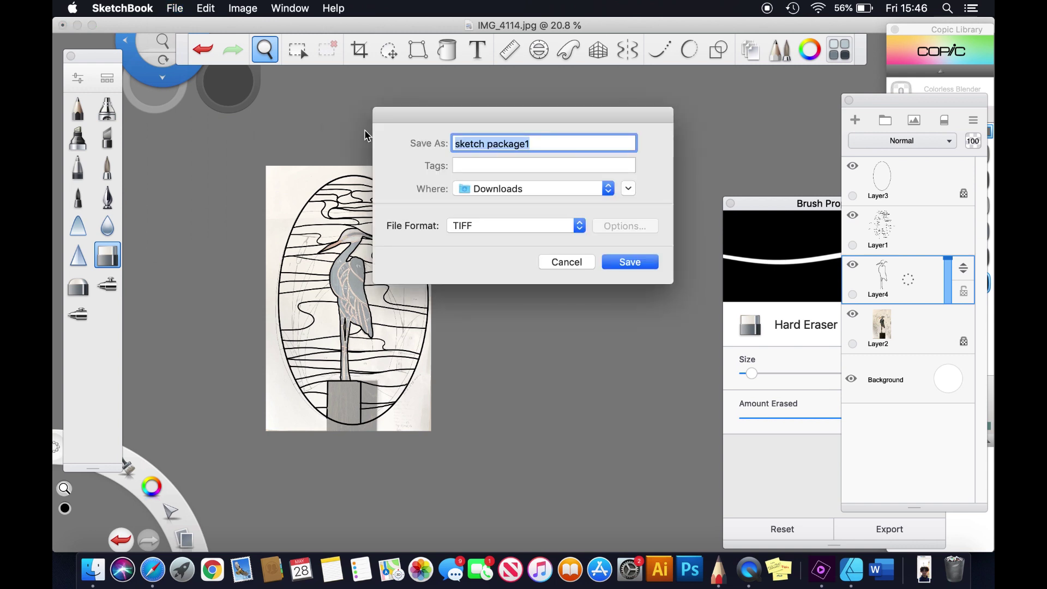
{"action": "type", "text": "heron lines"}
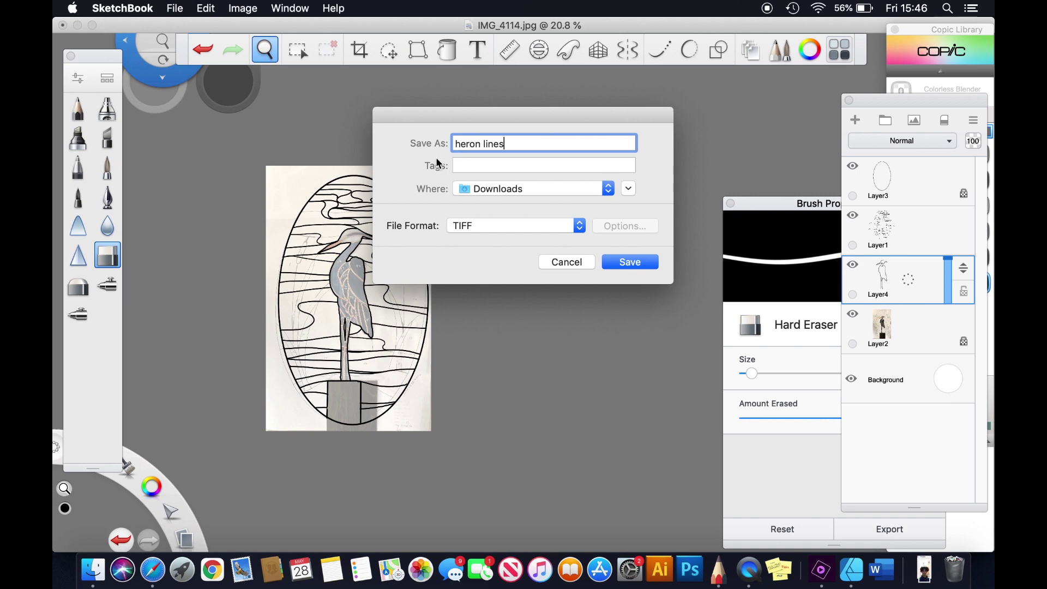
{"action": "left_click", "coordinate": [610, 188]}
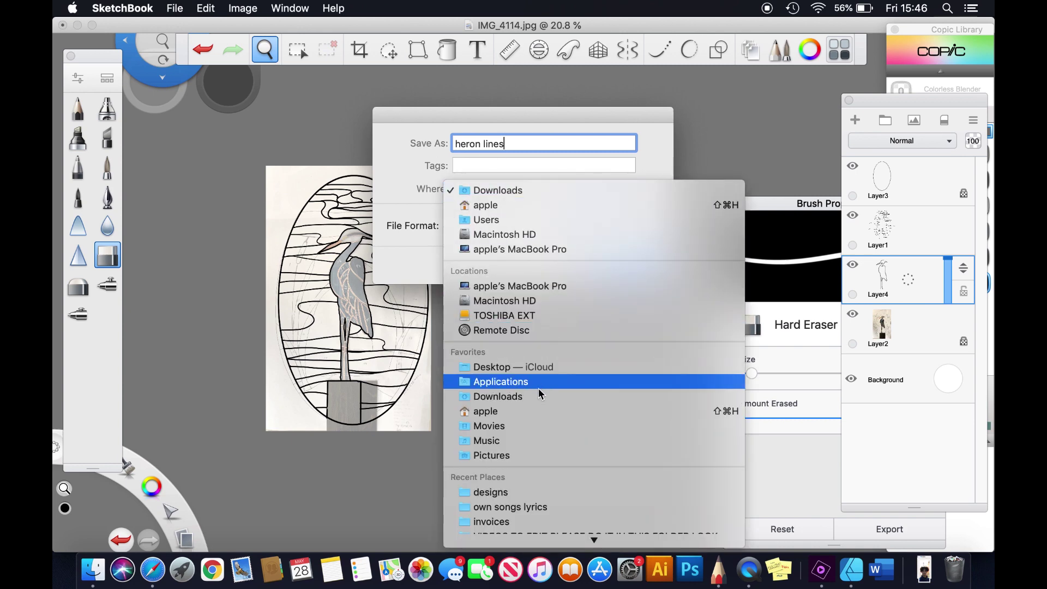
{"action": "left_click", "coordinate": [507, 494]}
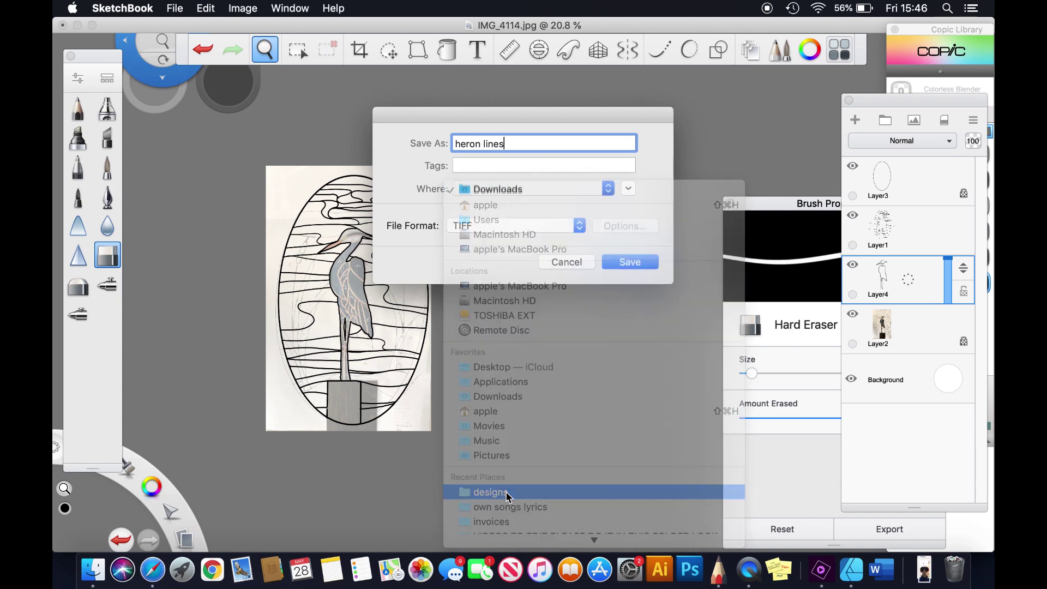
{"action": "left_click", "coordinate": [581, 226]}
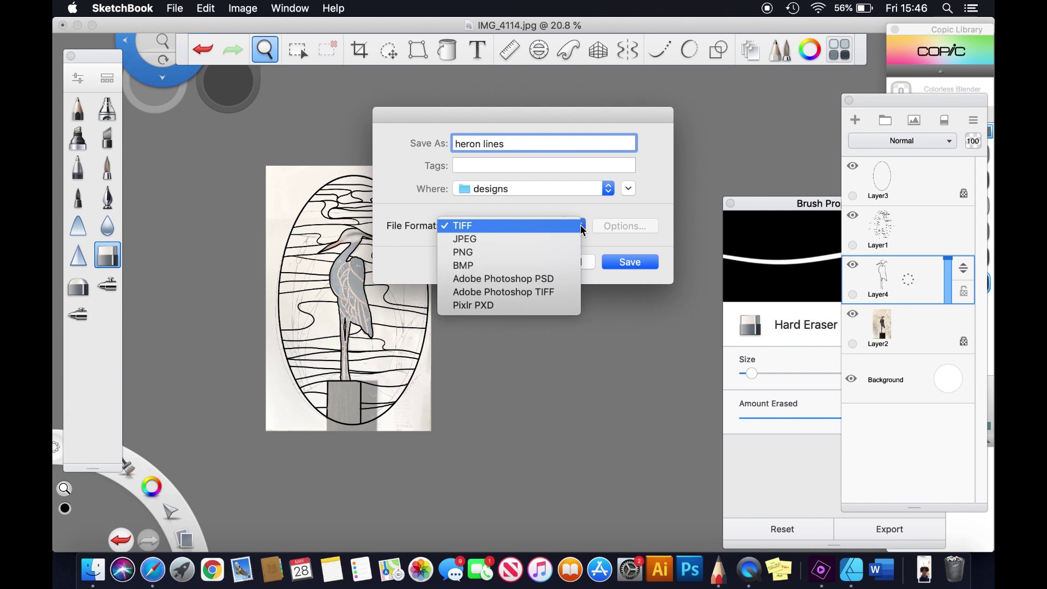
{"action": "left_click", "coordinate": [581, 226]}
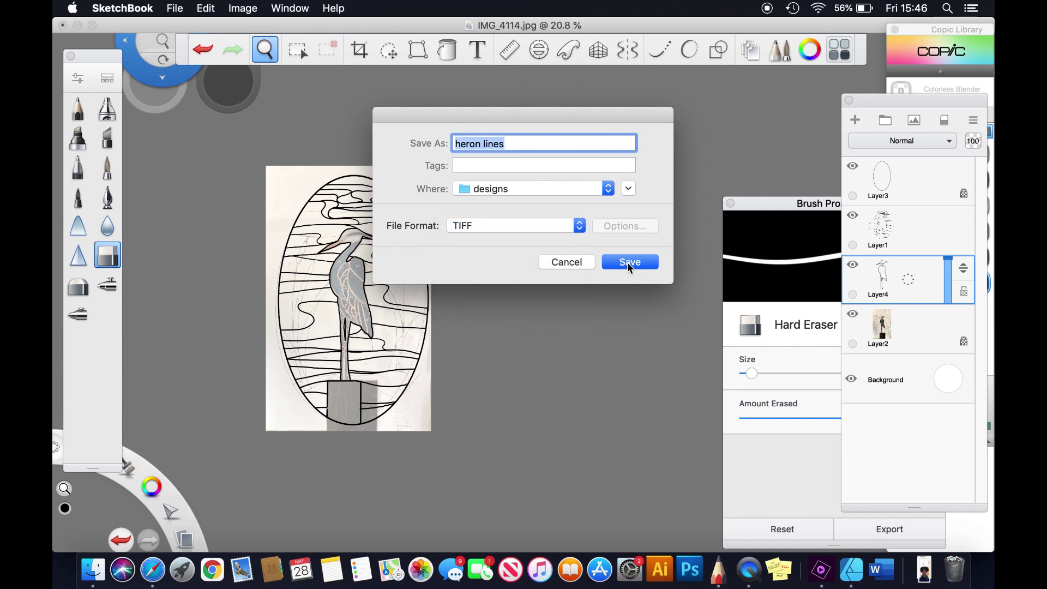
{"action": "left_click", "coordinate": [630, 262]}
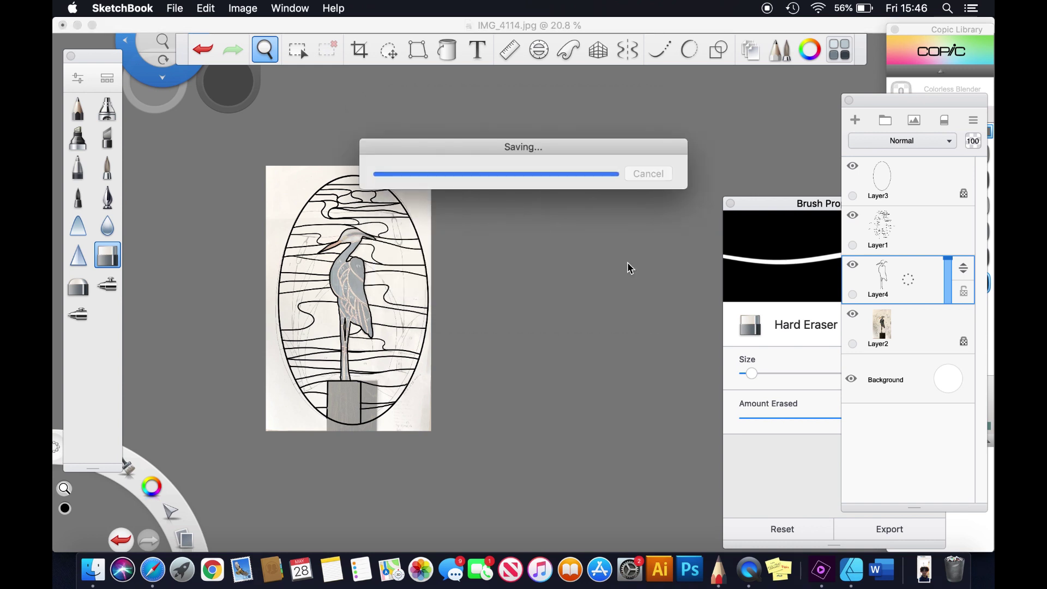
Save the drawing again as "heron lines" in the designs folder in JPEG format, accepting the merging of all layers.
{"action": "left_click", "coordinate": [177, 9]}
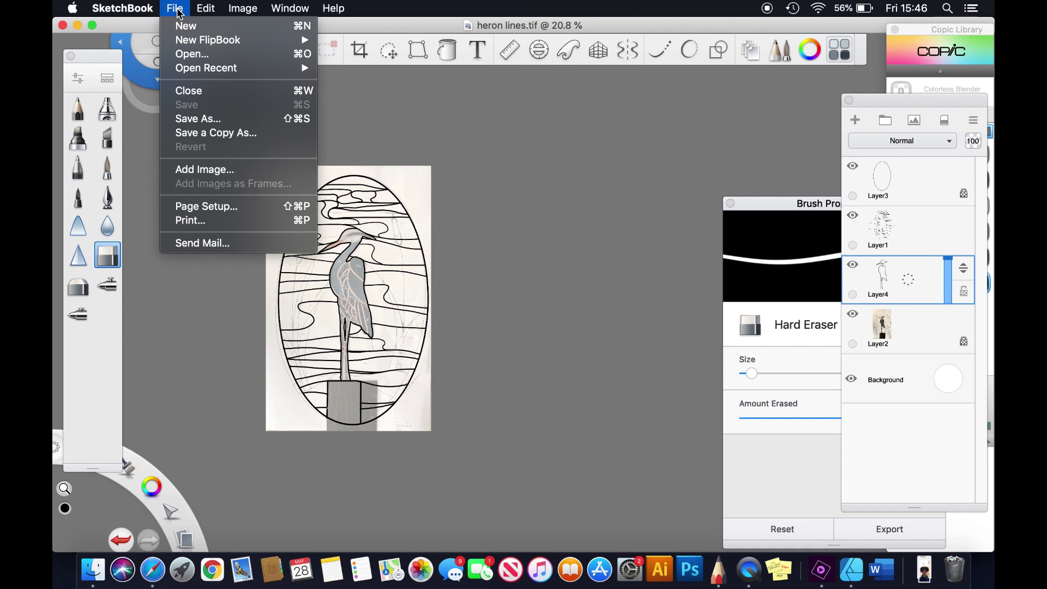
{"action": "left_click", "coordinate": [198, 119]}
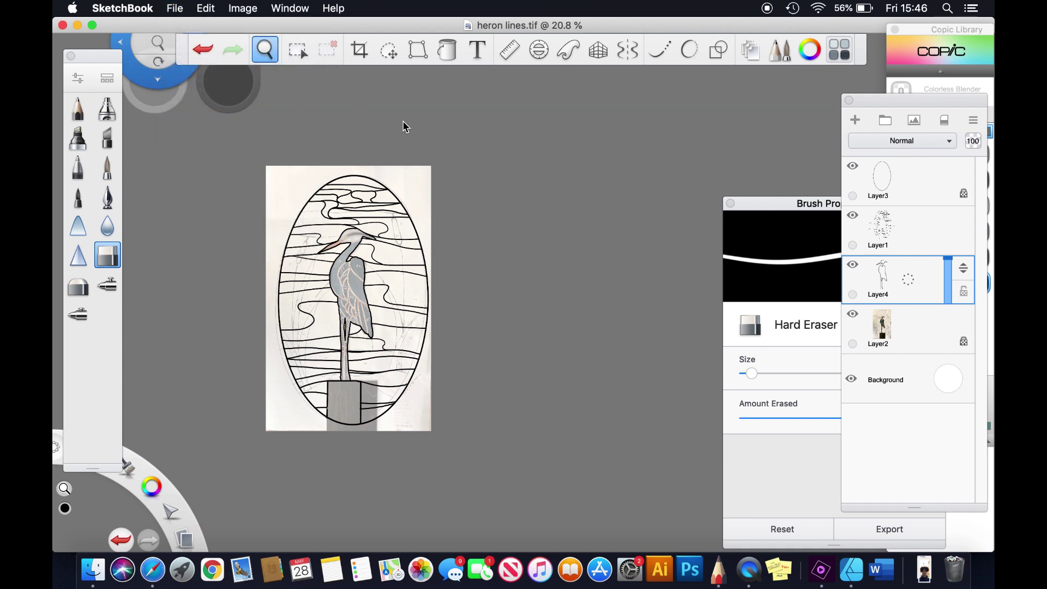
{"action": "left_click", "coordinate": [519, 138]}
{"action": "type", "text": "1"}
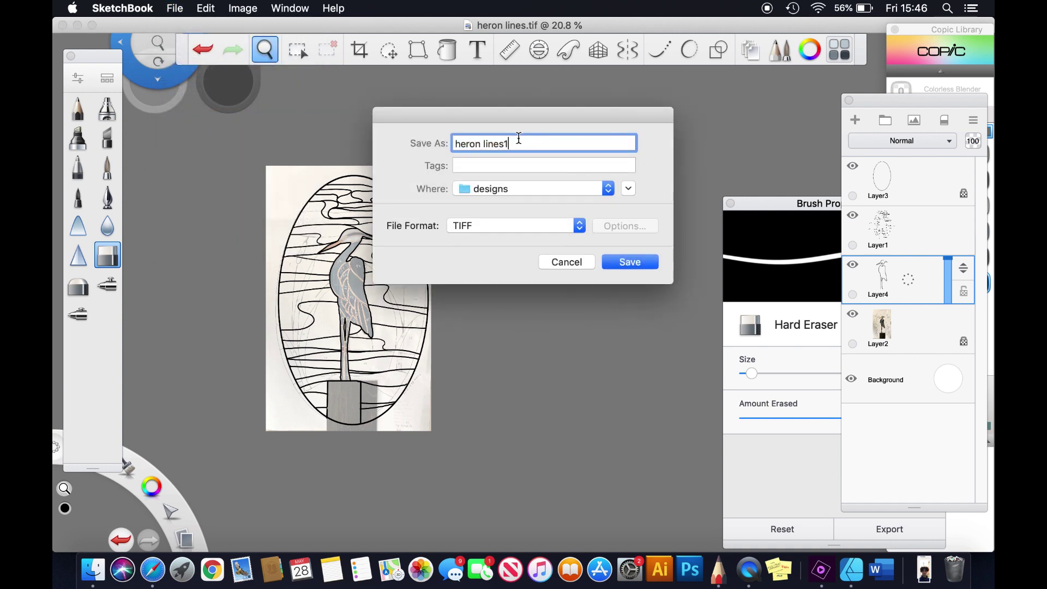
{"action": "left_click", "coordinate": [579, 226]}
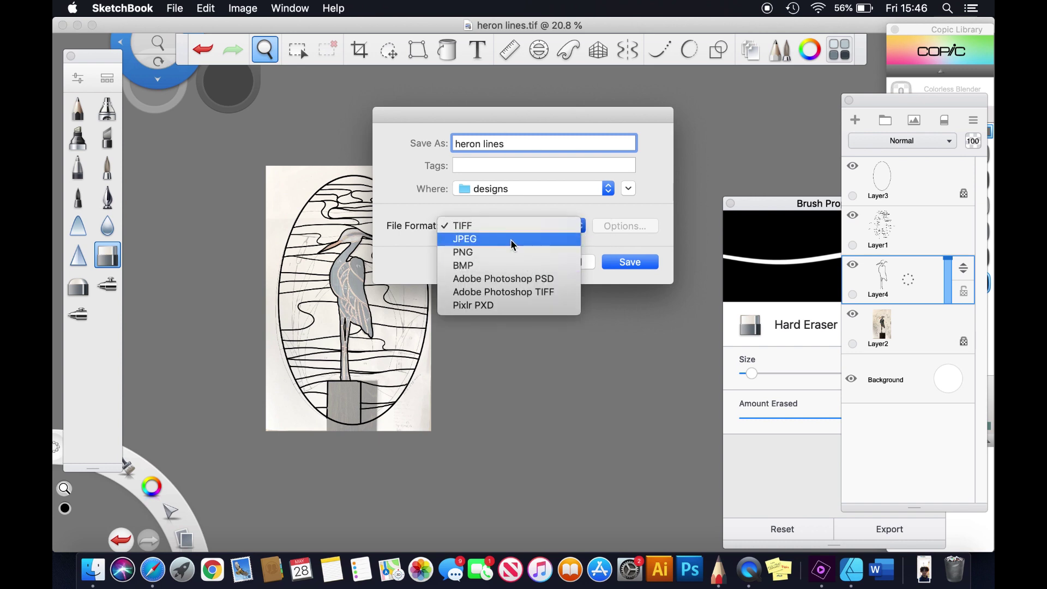
{"action": "key", "text": "Escape"}
{"action": "left_click", "coordinate": [639, 263]}
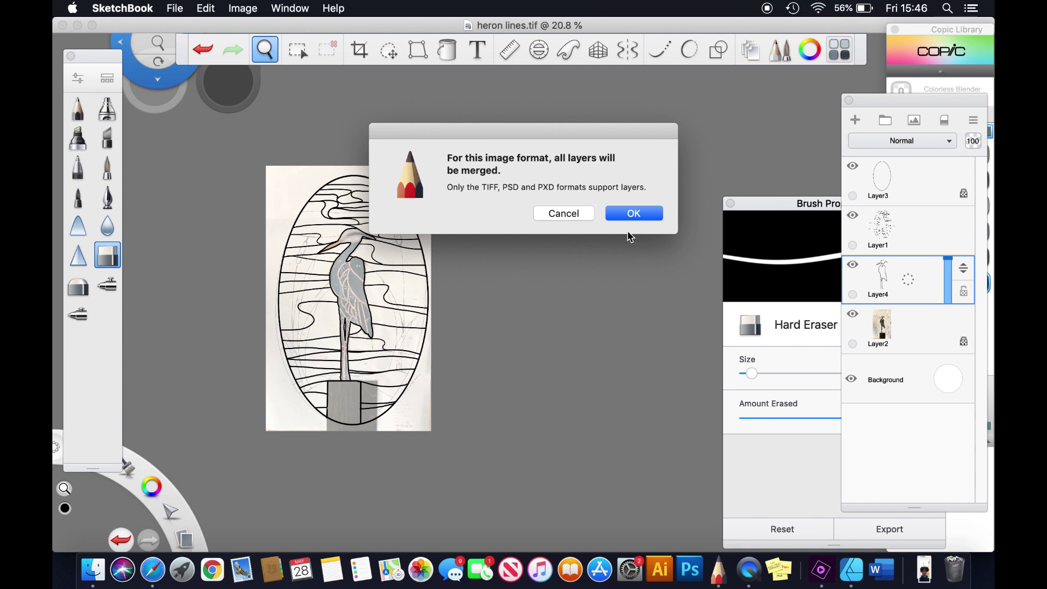
{"action": "left_click", "coordinate": [633, 214]}
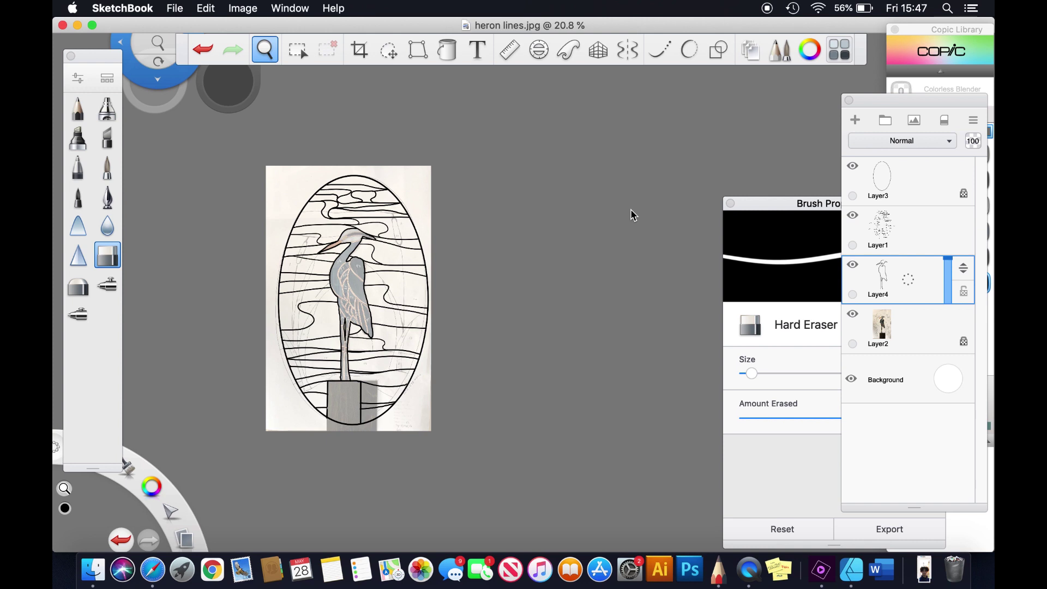
Switch to Finder and open a window with the recent files.
{"action": "key", "text": "space"}
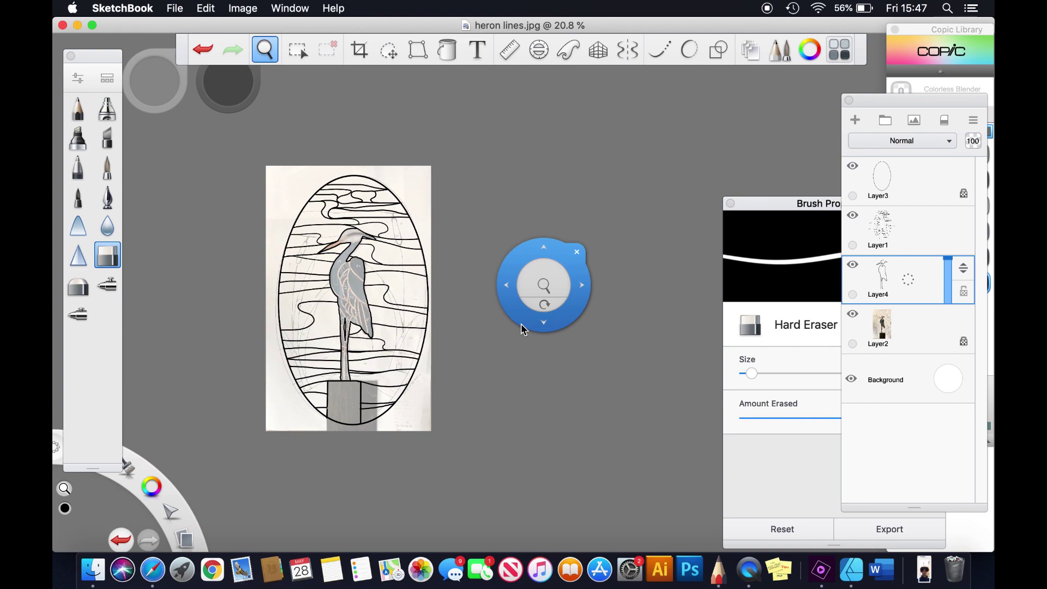
{"action": "left_click", "coordinate": [87, 565]}
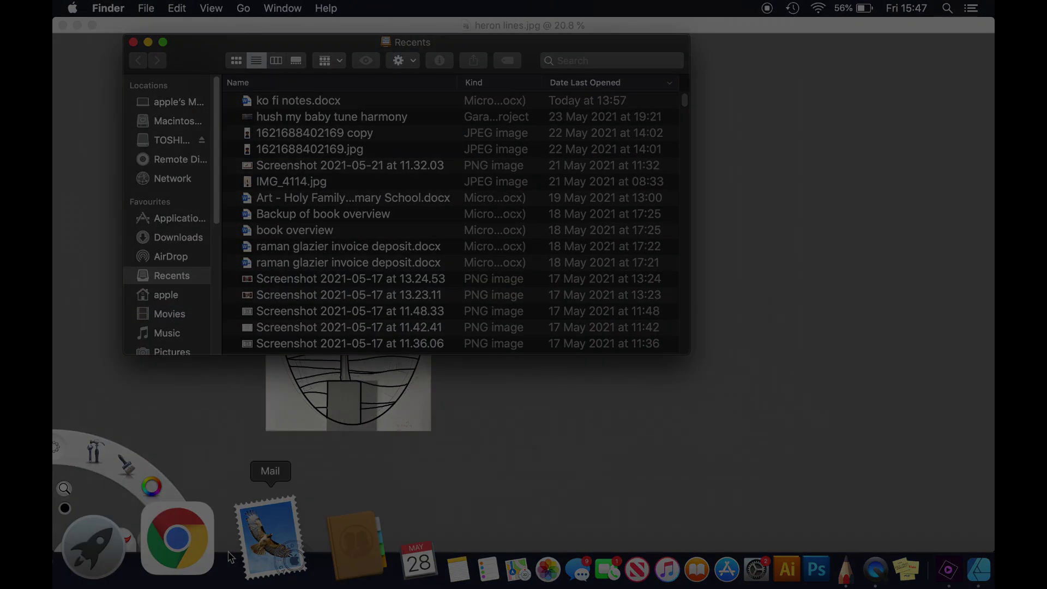